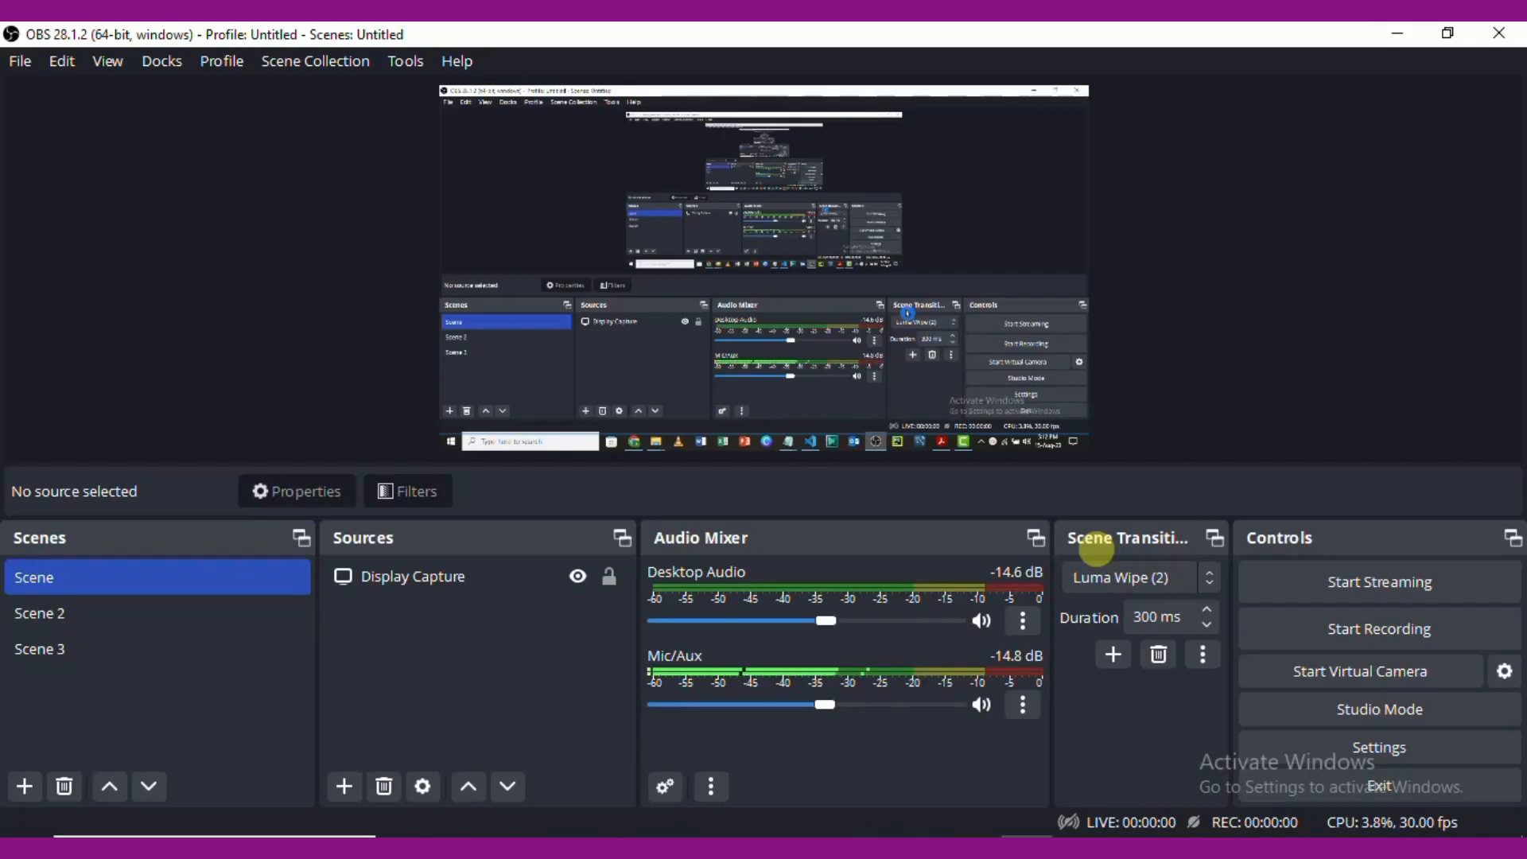
{"action": "left_click", "coordinate": [1100, 555]}
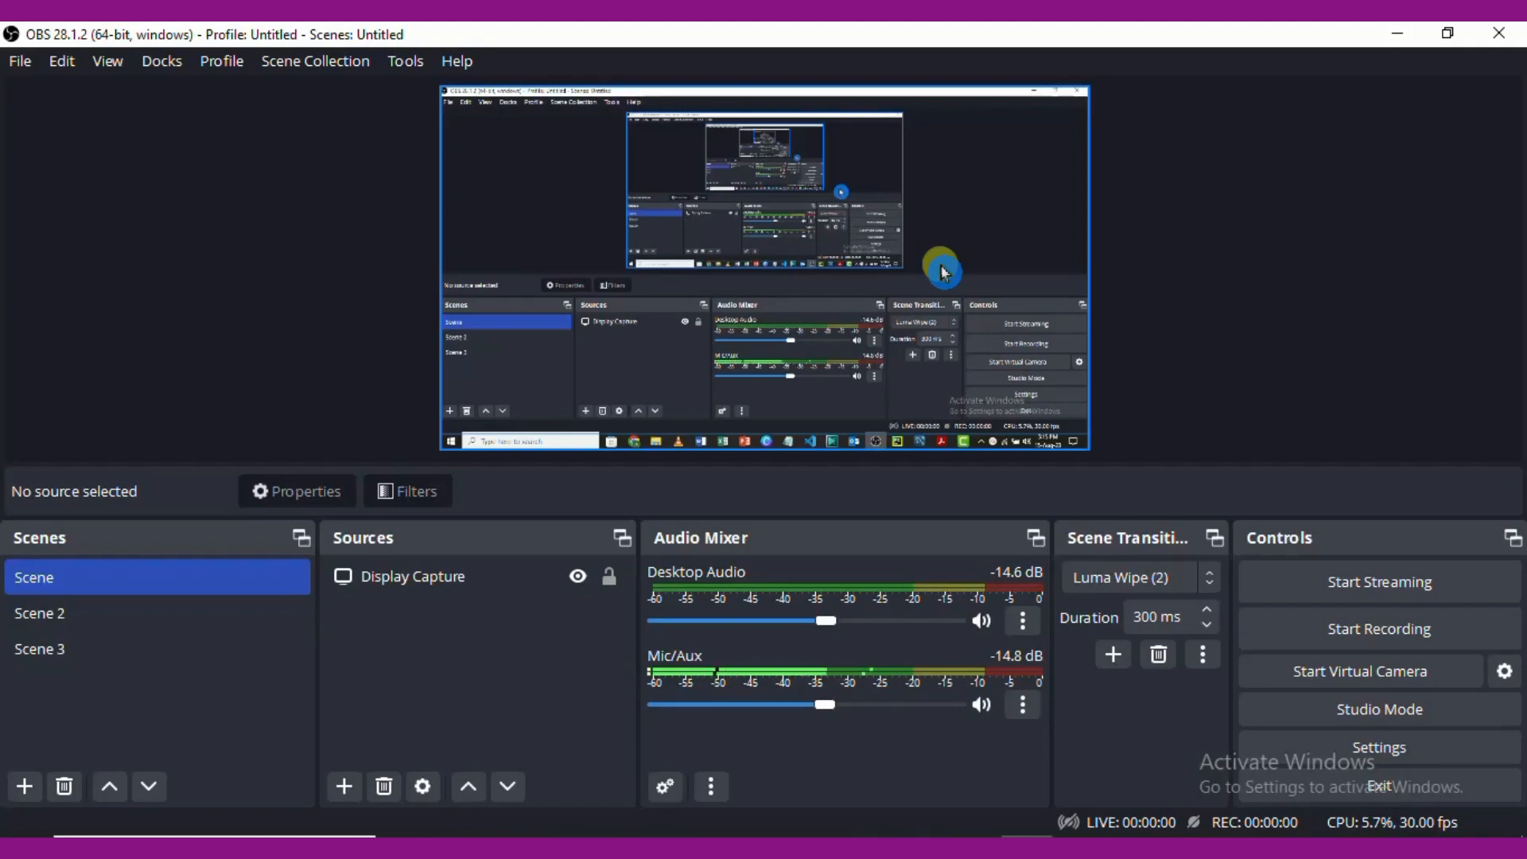
Step: Switch to Google Chrome and search Google for "obs studio"
{"action": "left_click", "coordinate": [457, 845]}
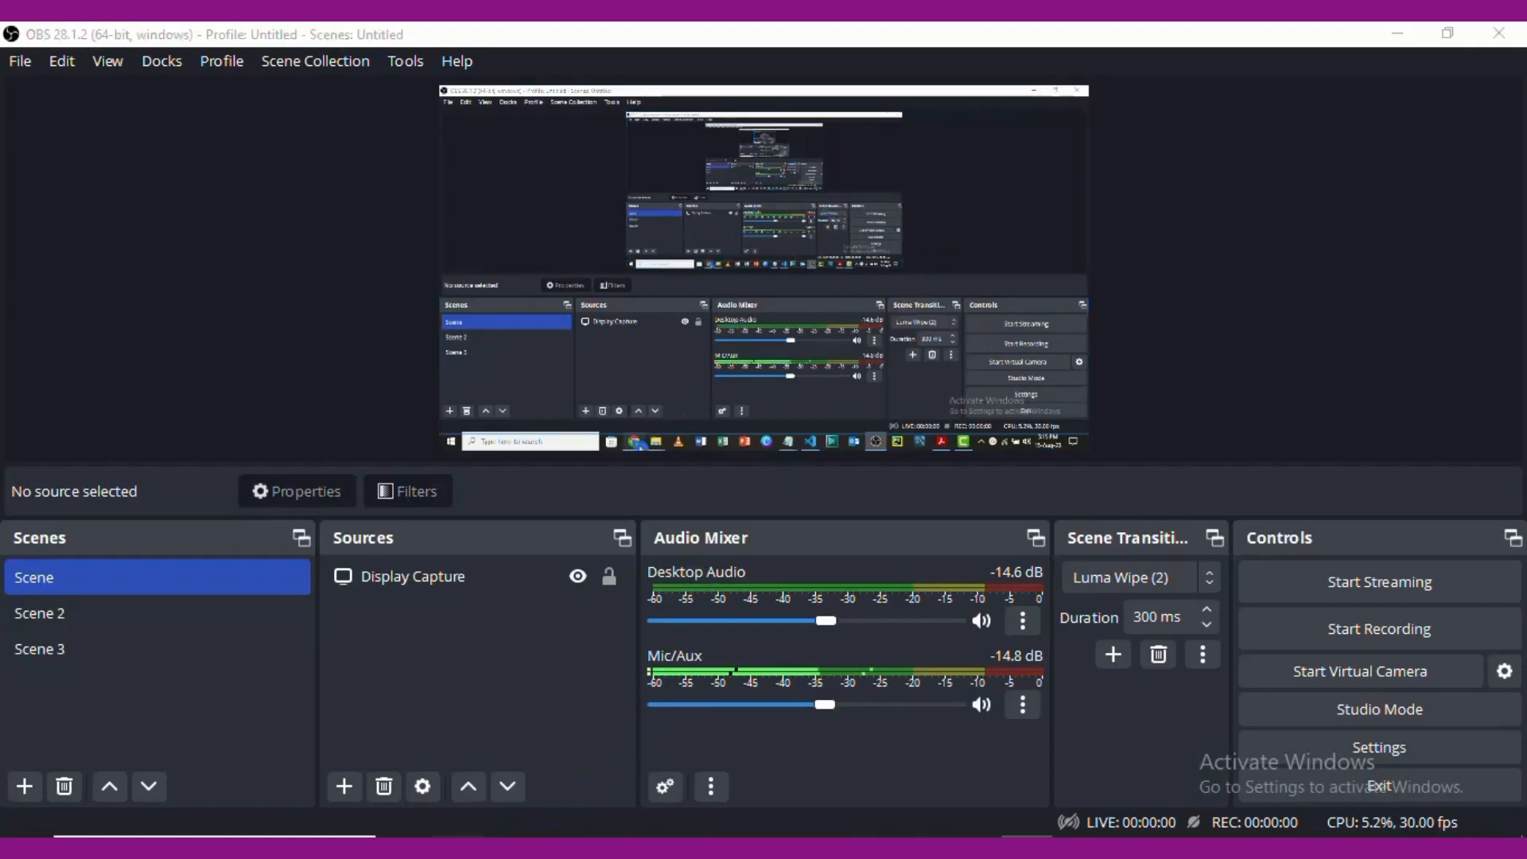
{"action": "left_click", "coordinate": [1189, 324]}
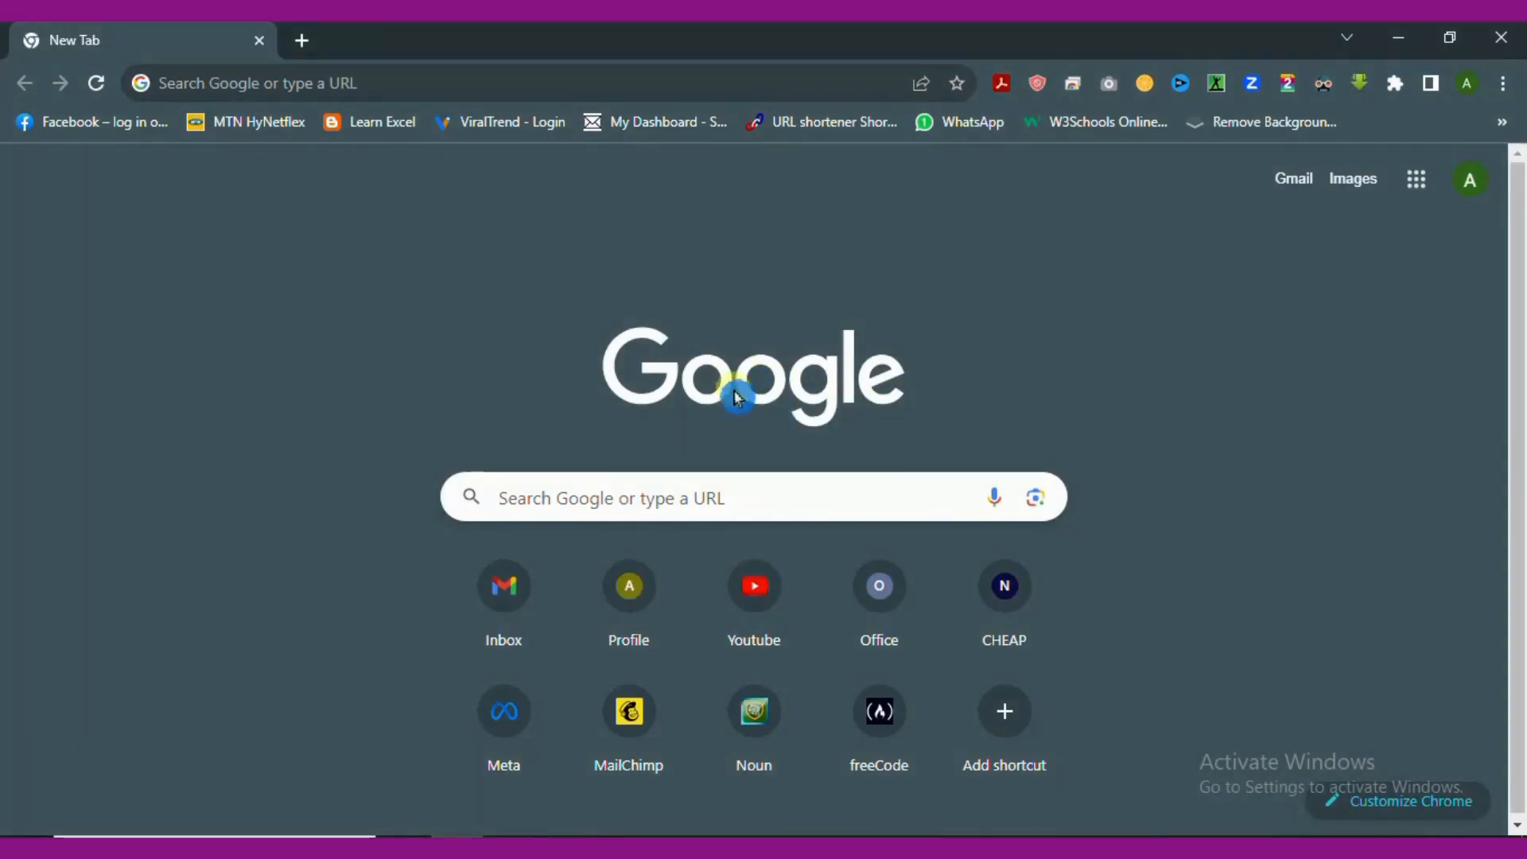
{"action": "left_click", "coordinate": [761, 497]}
{"action": "type", "text": "os"}
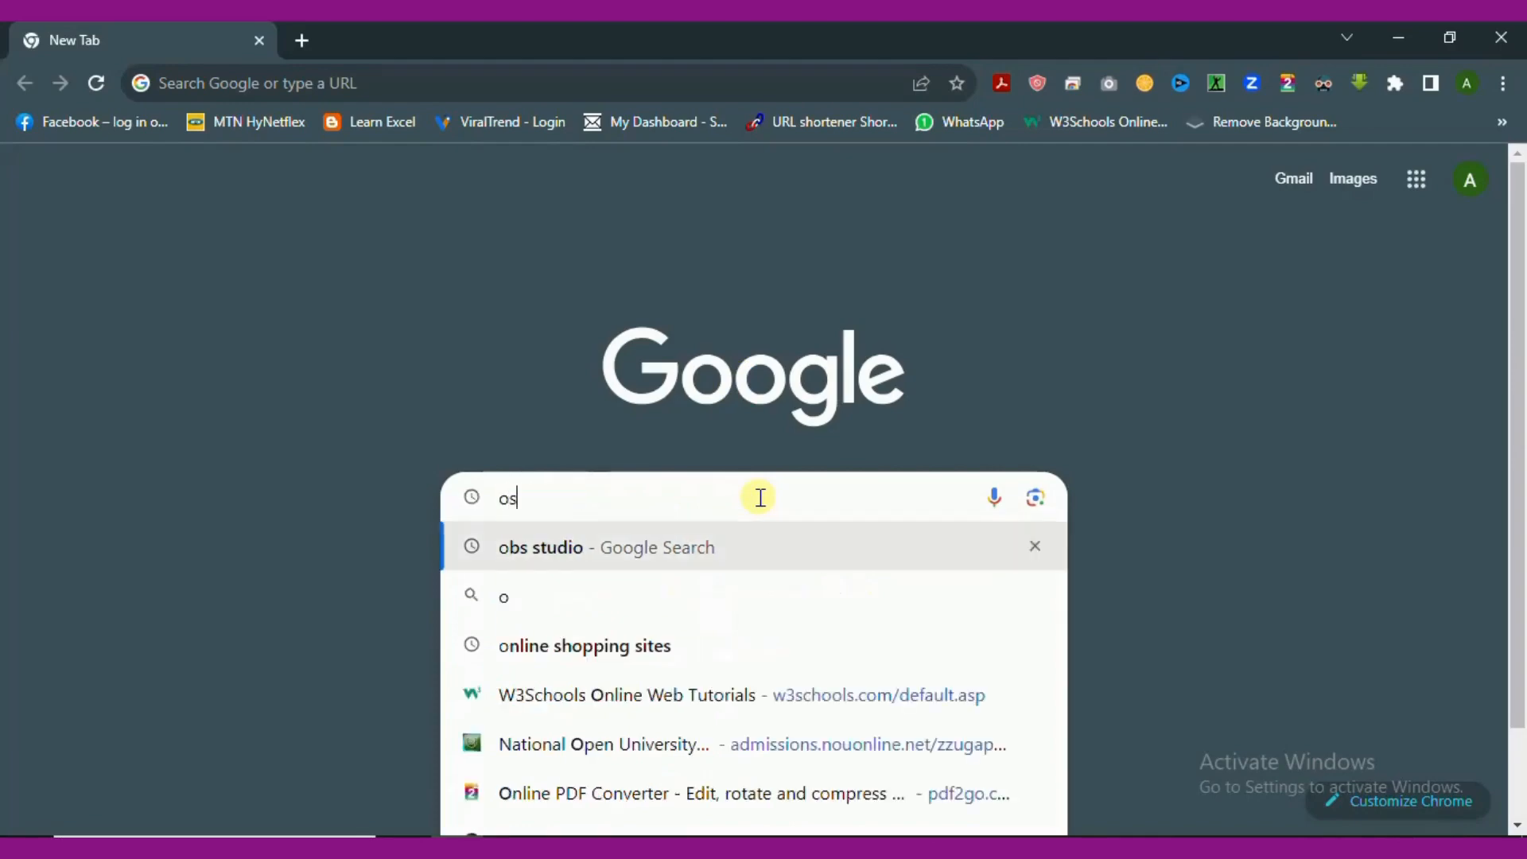
{"action": "key", "text": "BackSpace"}
{"action": "type", "text": "bs"}
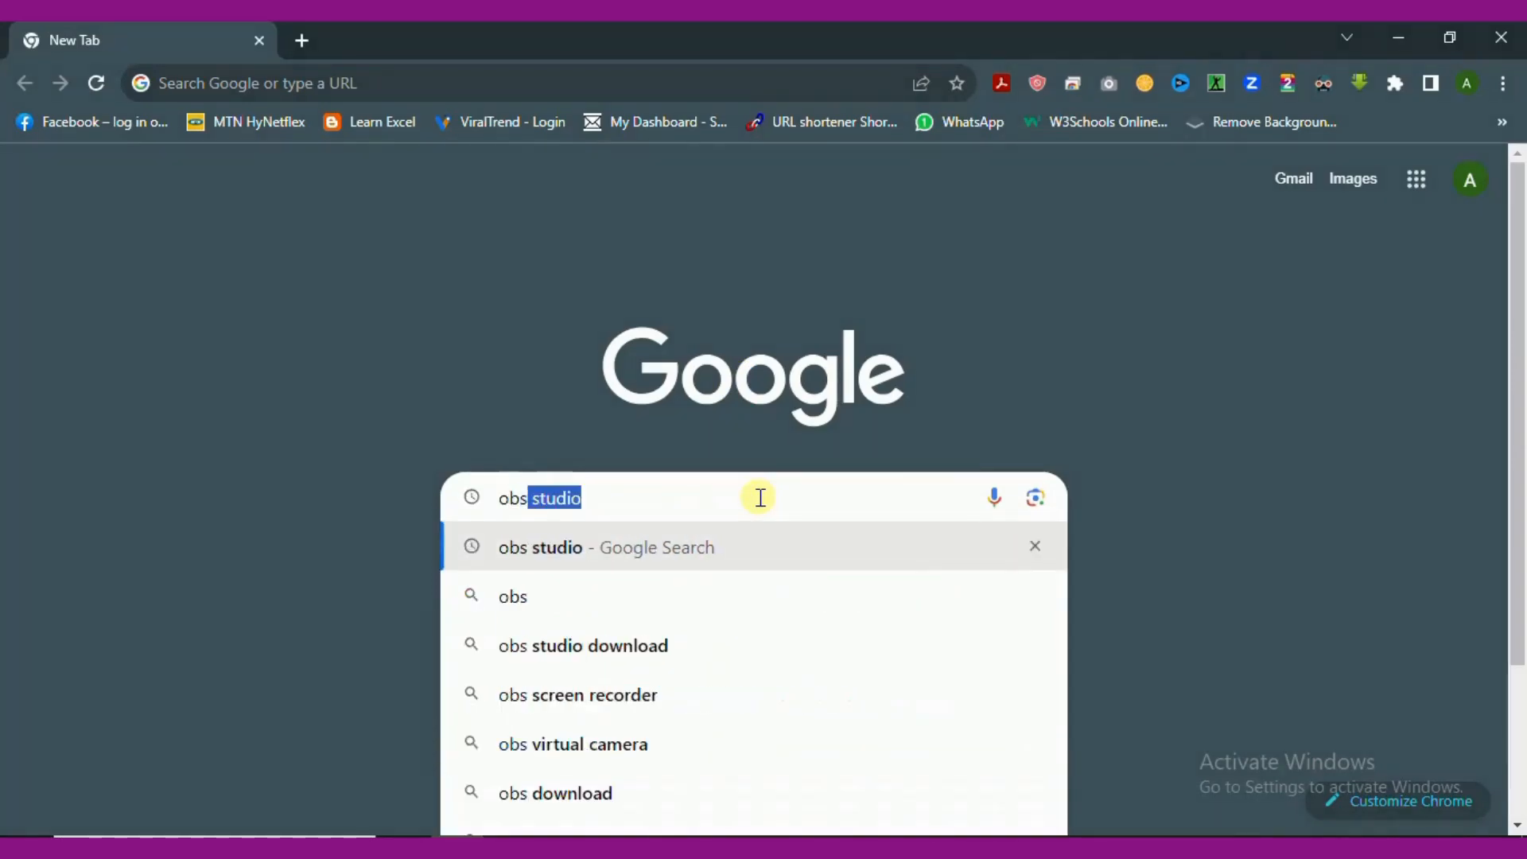
{"action": "type", "text": " stu"}
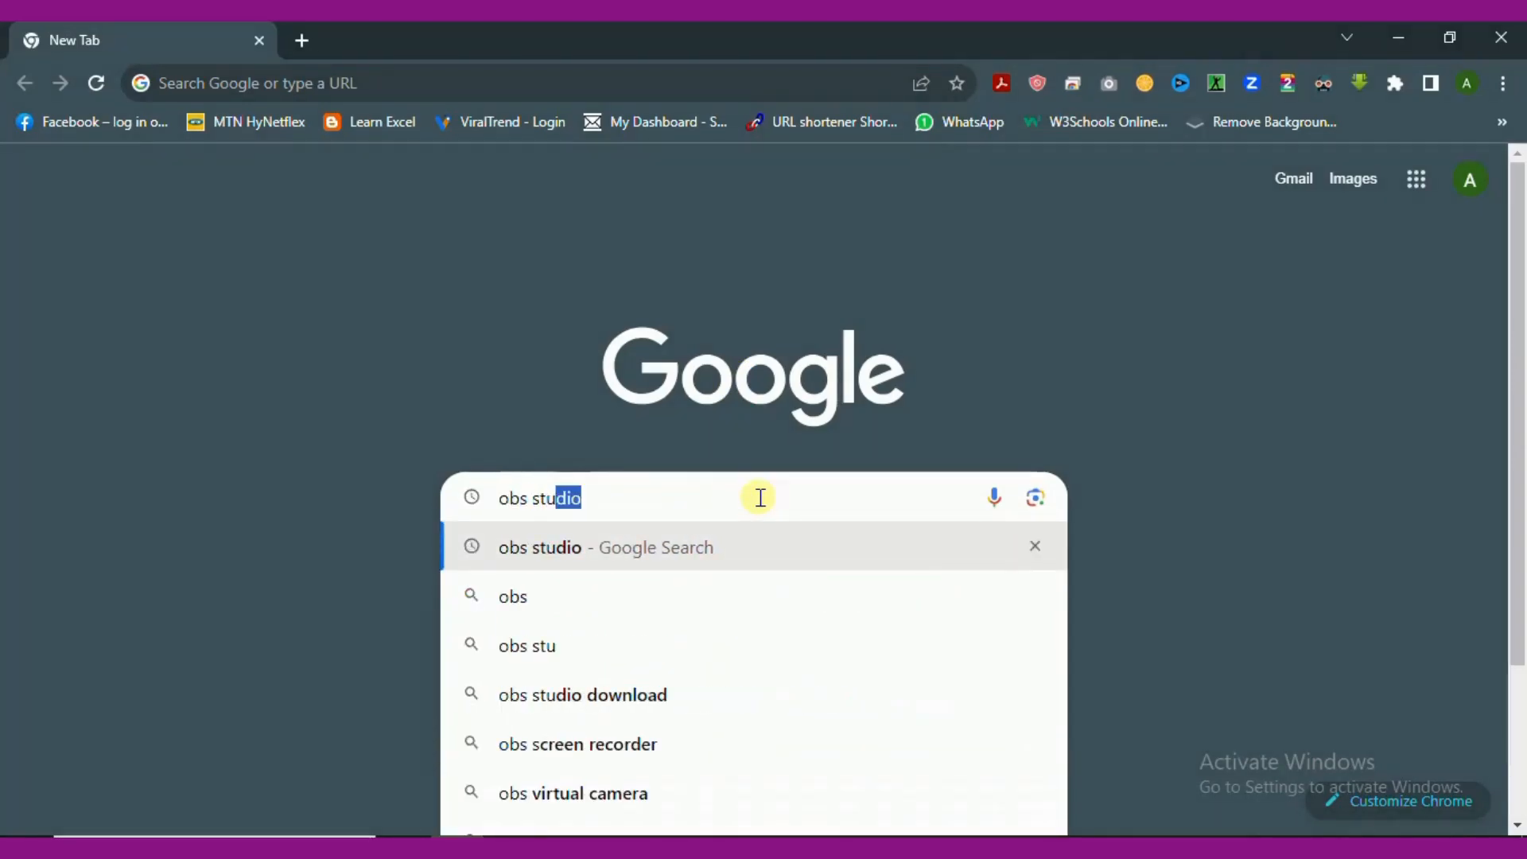
{"action": "type", "text": "dio"}
{"action": "key", "text": "Return"}
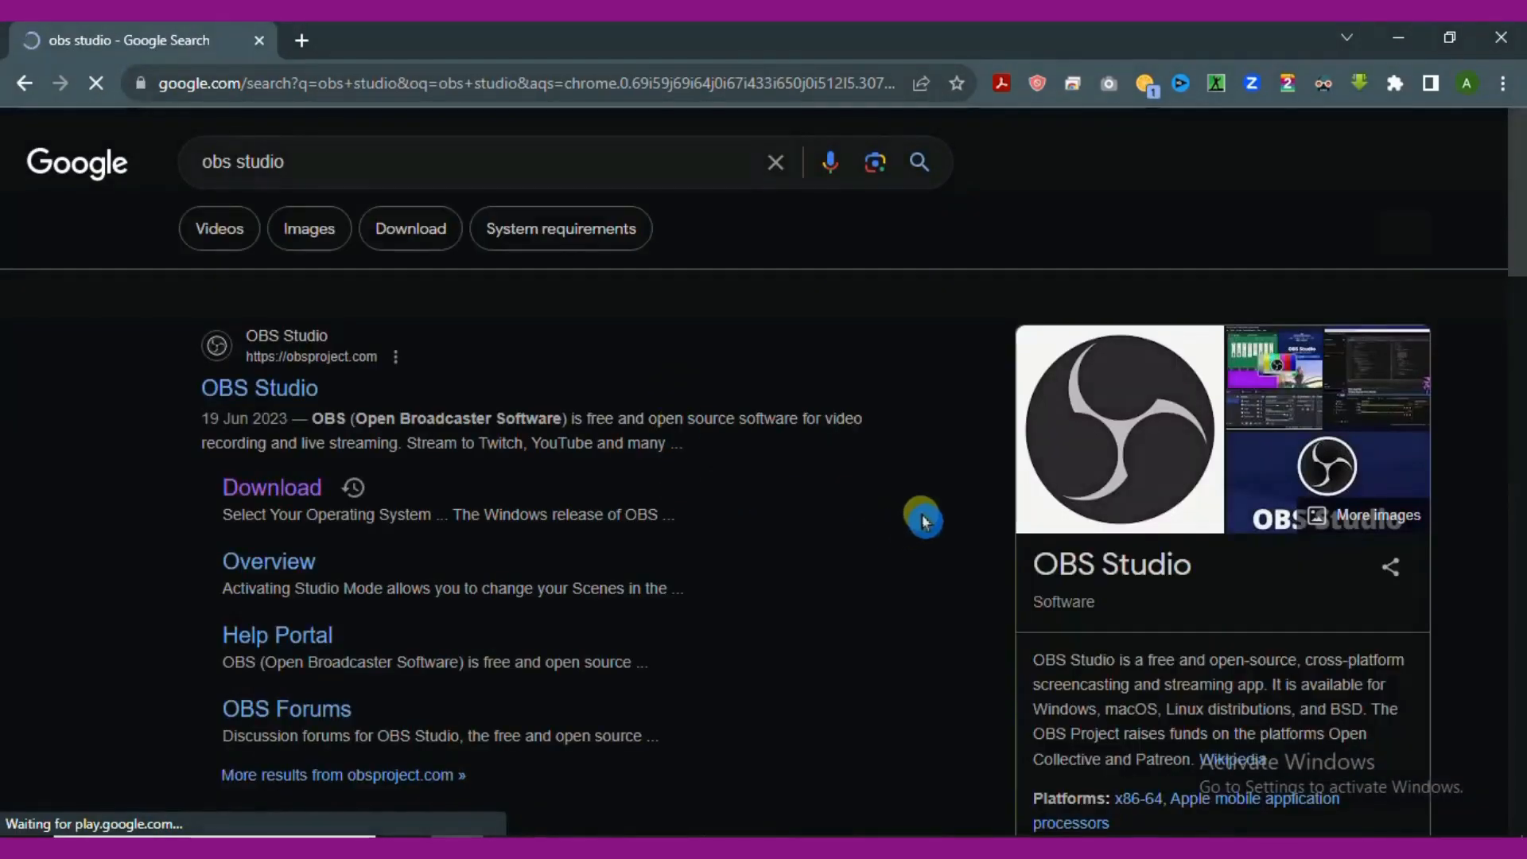
Step: Open the Download link of the OBS Studio search result in a new tab and bring that tab to the front
{"action": "left_click", "coordinate": [277, 504]}
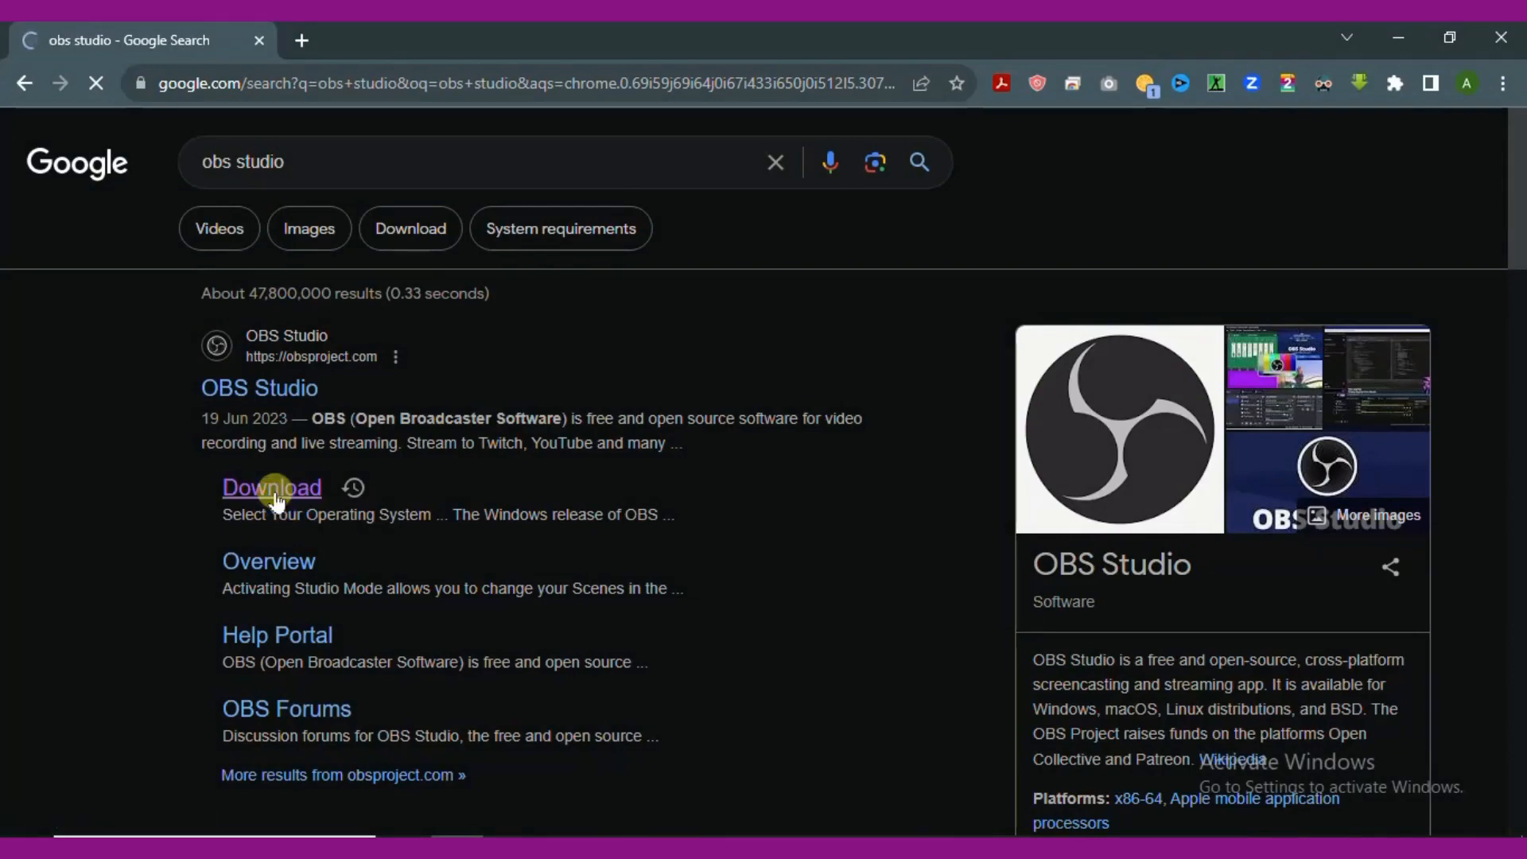
{"action": "right_click", "coordinate": [275, 493]}
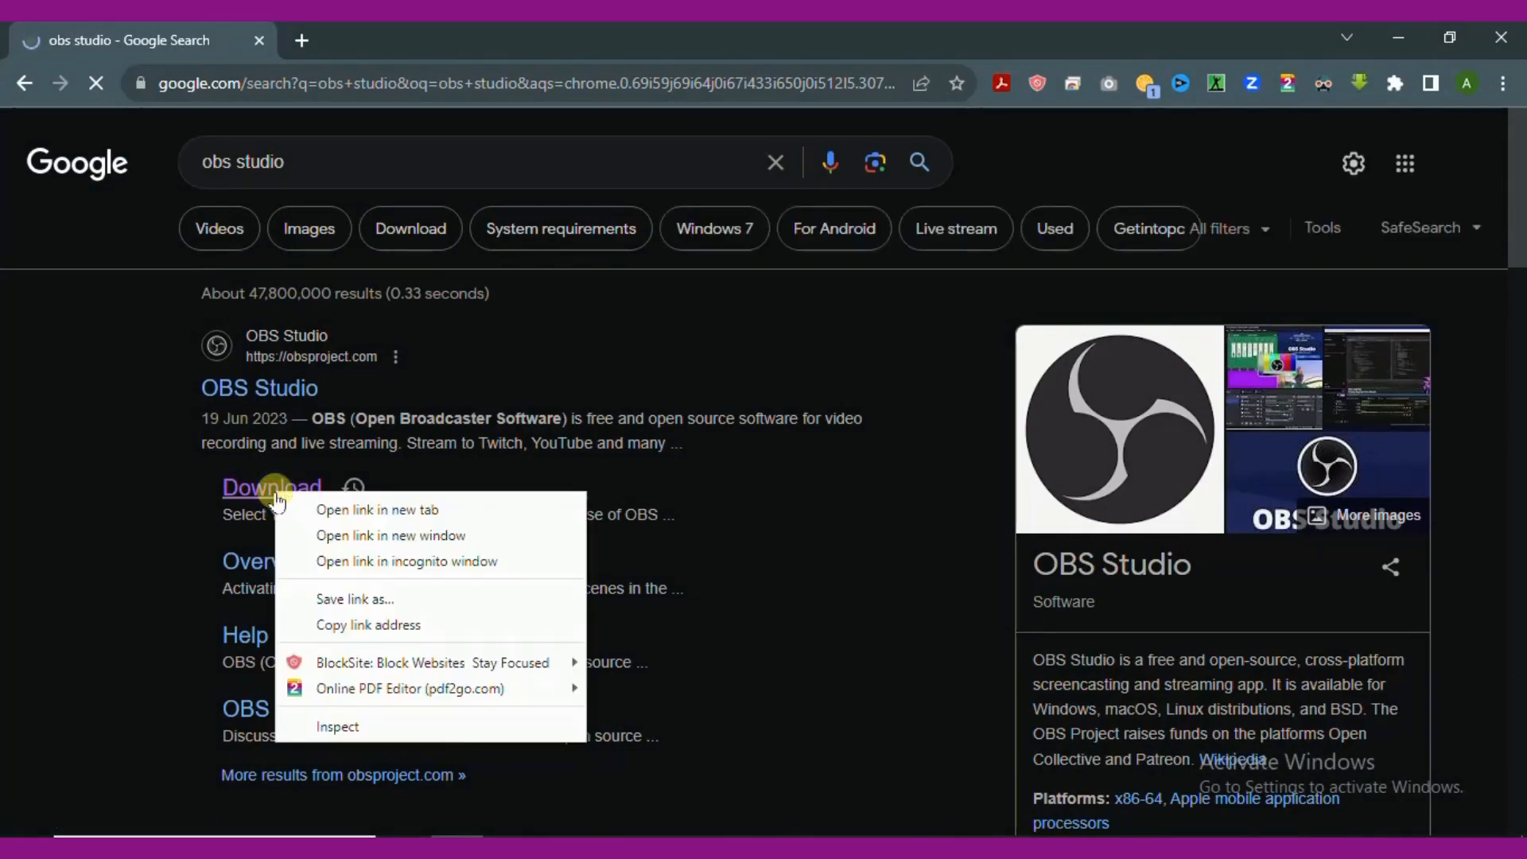
{"action": "left_click", "coordinate": [345, 510]}
{"action": "left_click", "coordinate": [344, 40]}
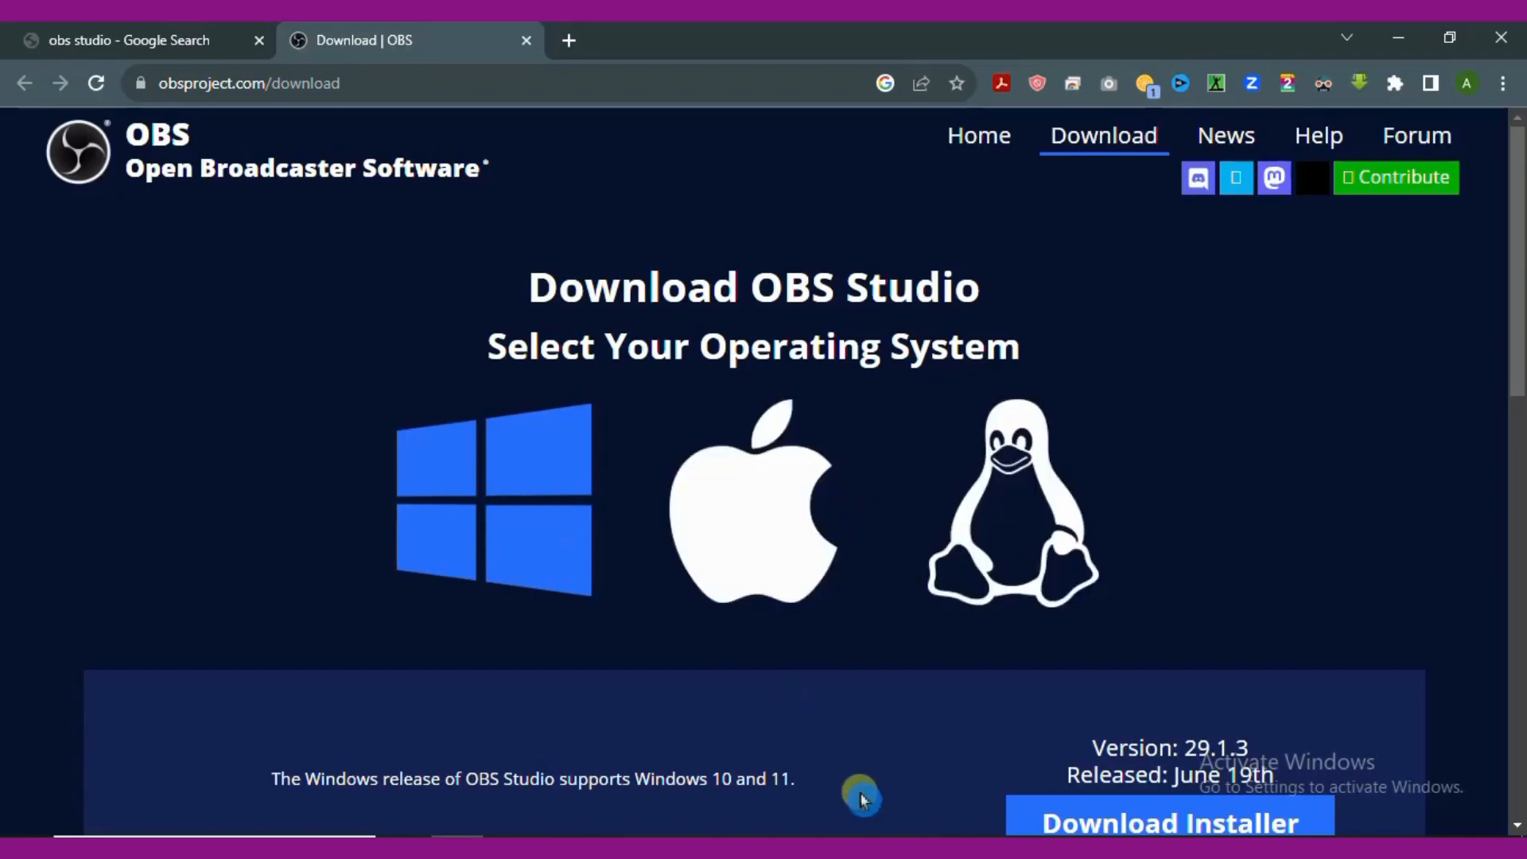
Step: Search Windows for "obs" to locate the OBS Studio (64bit) app and return to the OBS Studio window
{"action": "left_click", "coordinate": [1024, 847]}
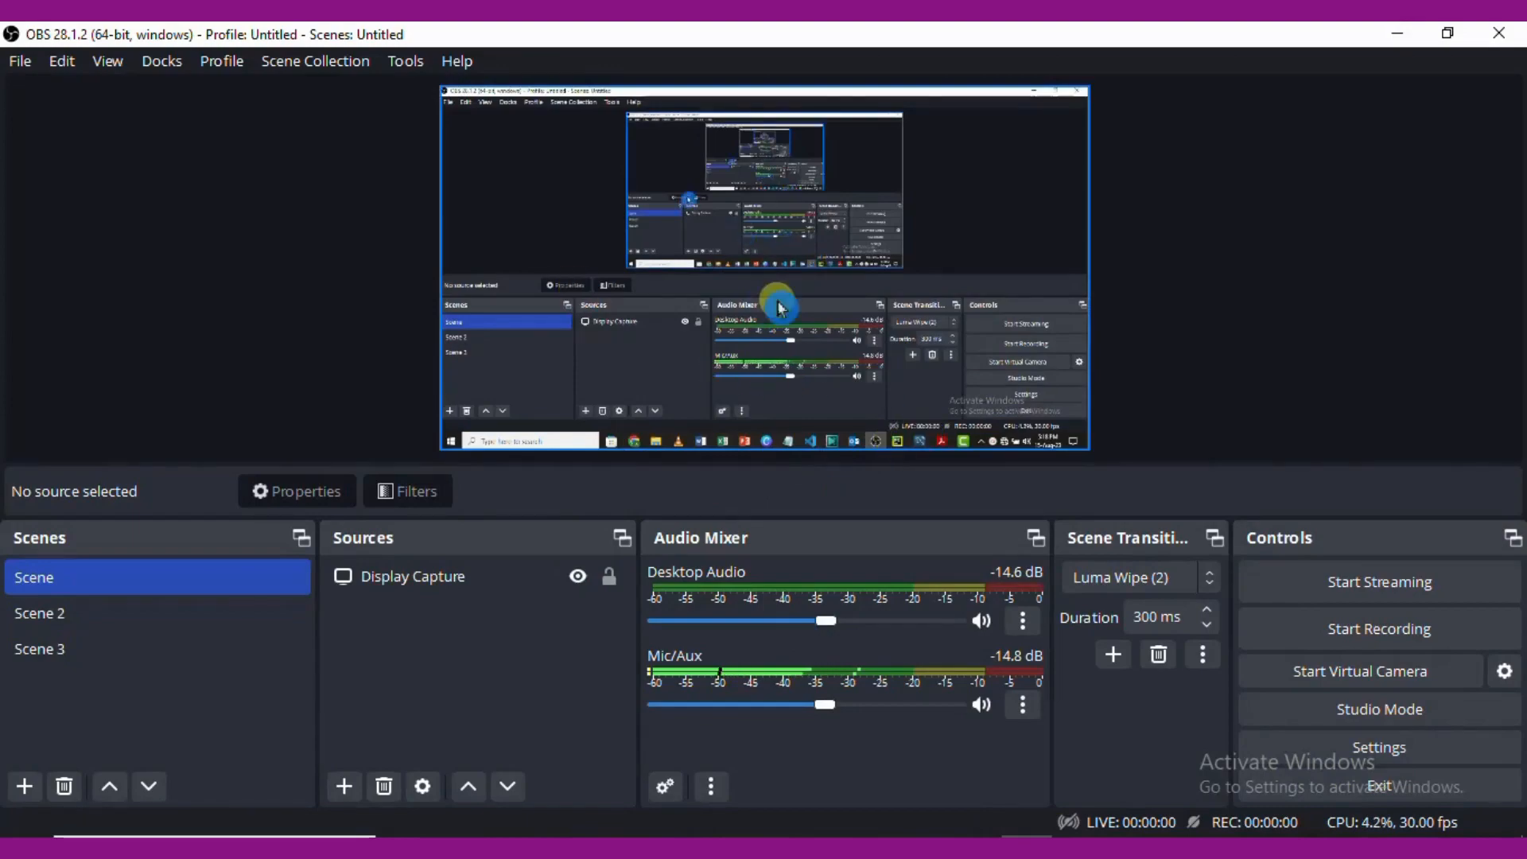
{"action": "left_click", "coordinate": [1400, 50]}
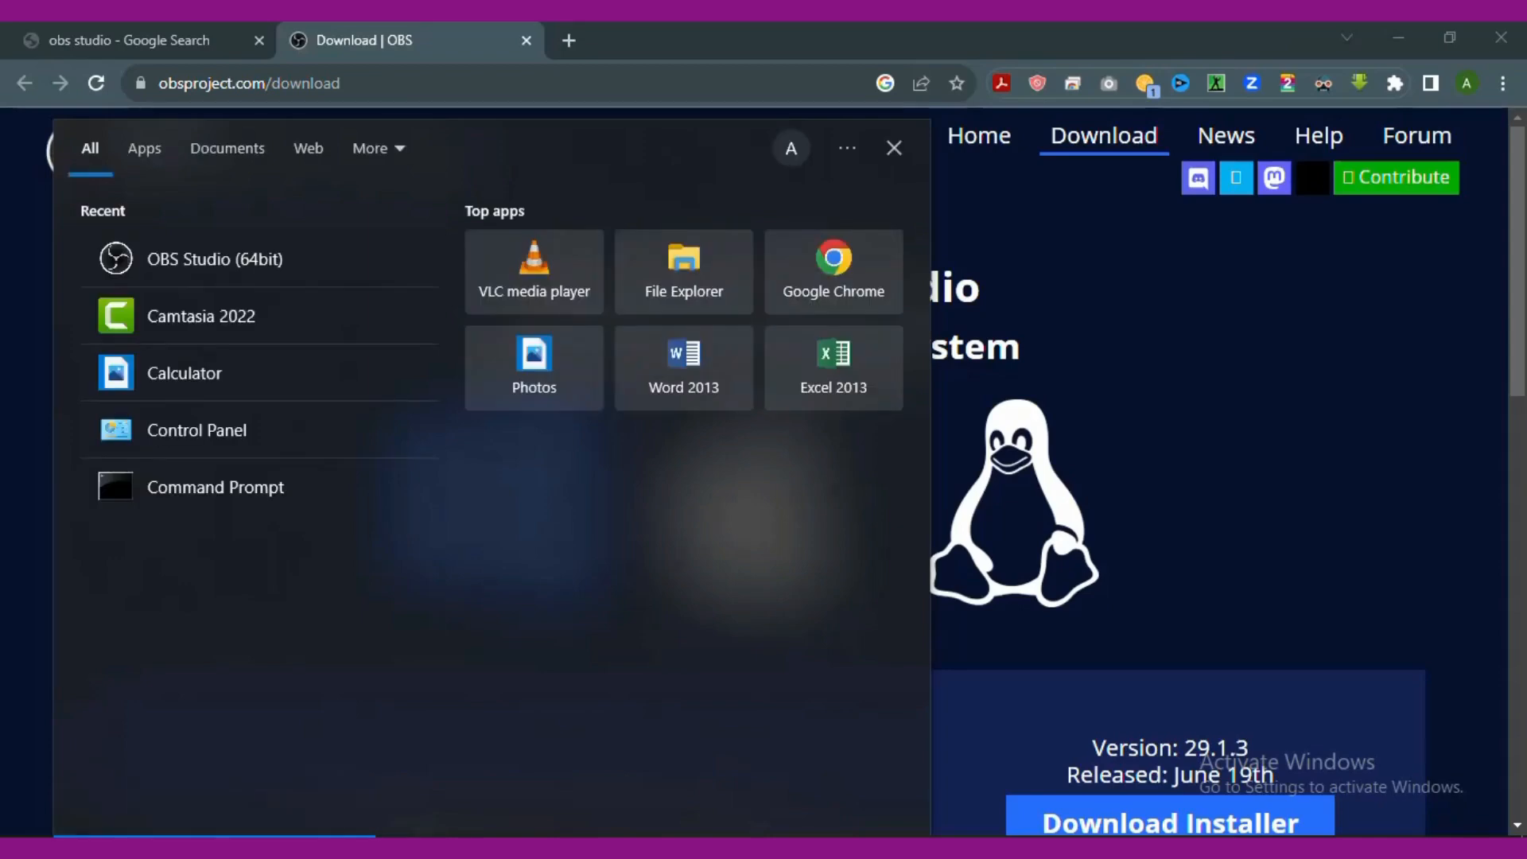
{"action": "type", "text": "obs"}
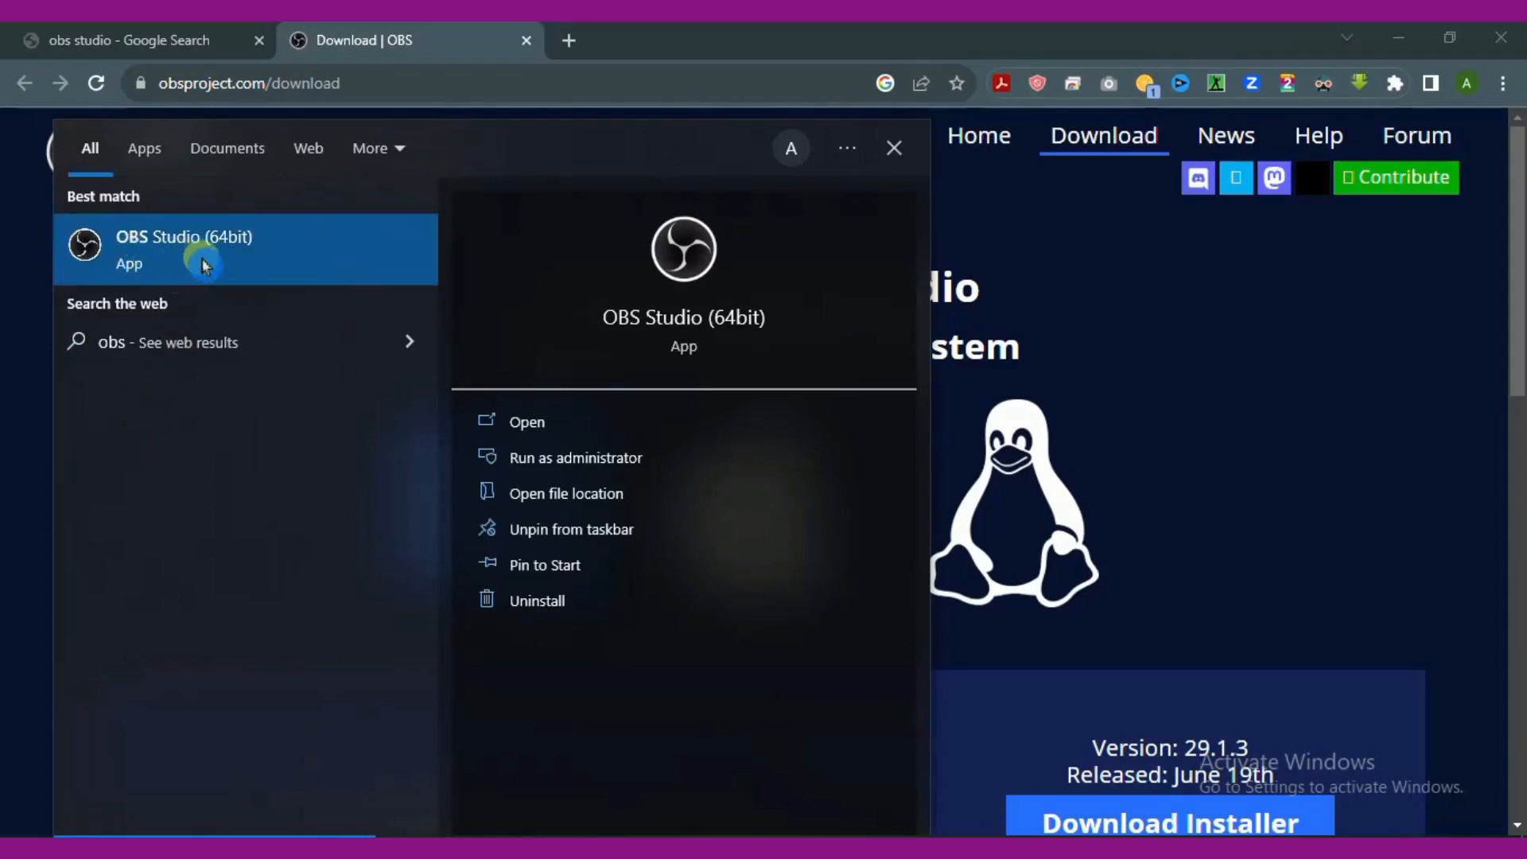
{"action": "left_click", "coordinate": [1201, 397]}
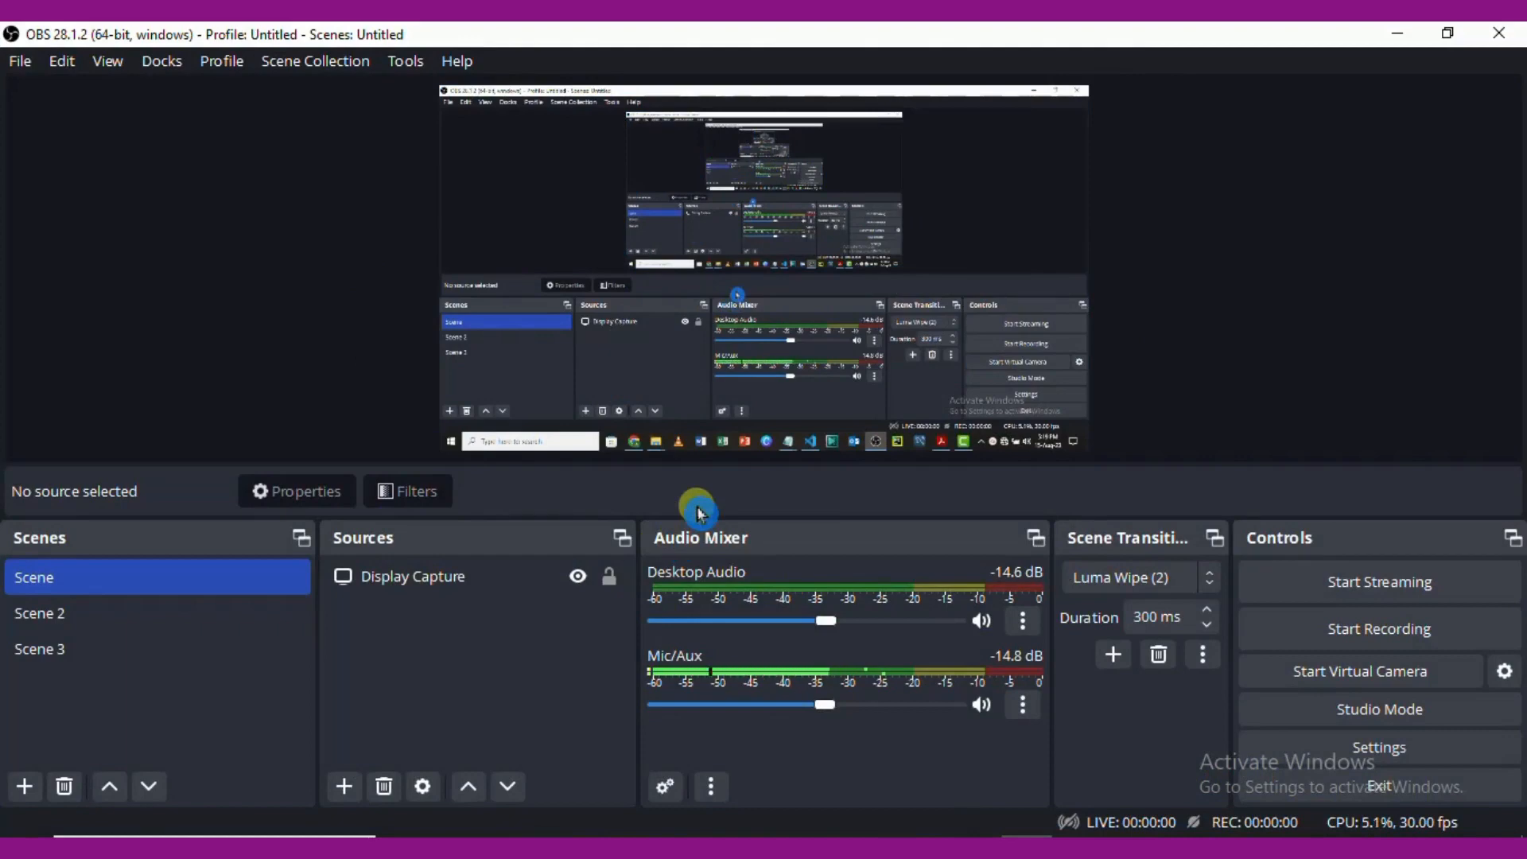
{"action": "left_click", "coordinate": [338, 570]}
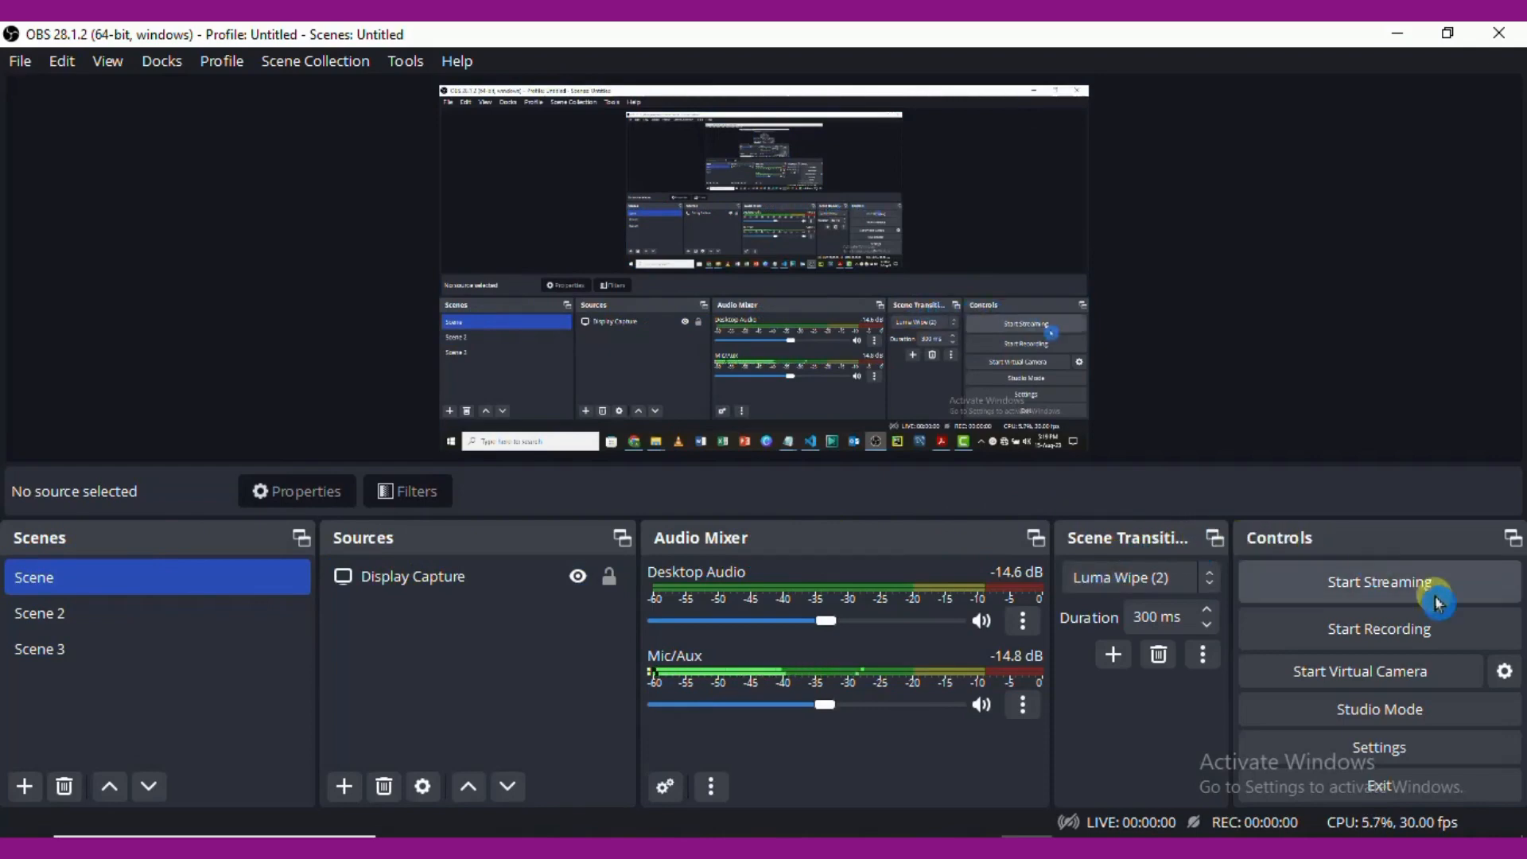
{"action": "left_click", "coordinate": [465, 598]}
{"action": "left_click", "coordinate": [530, 658]}
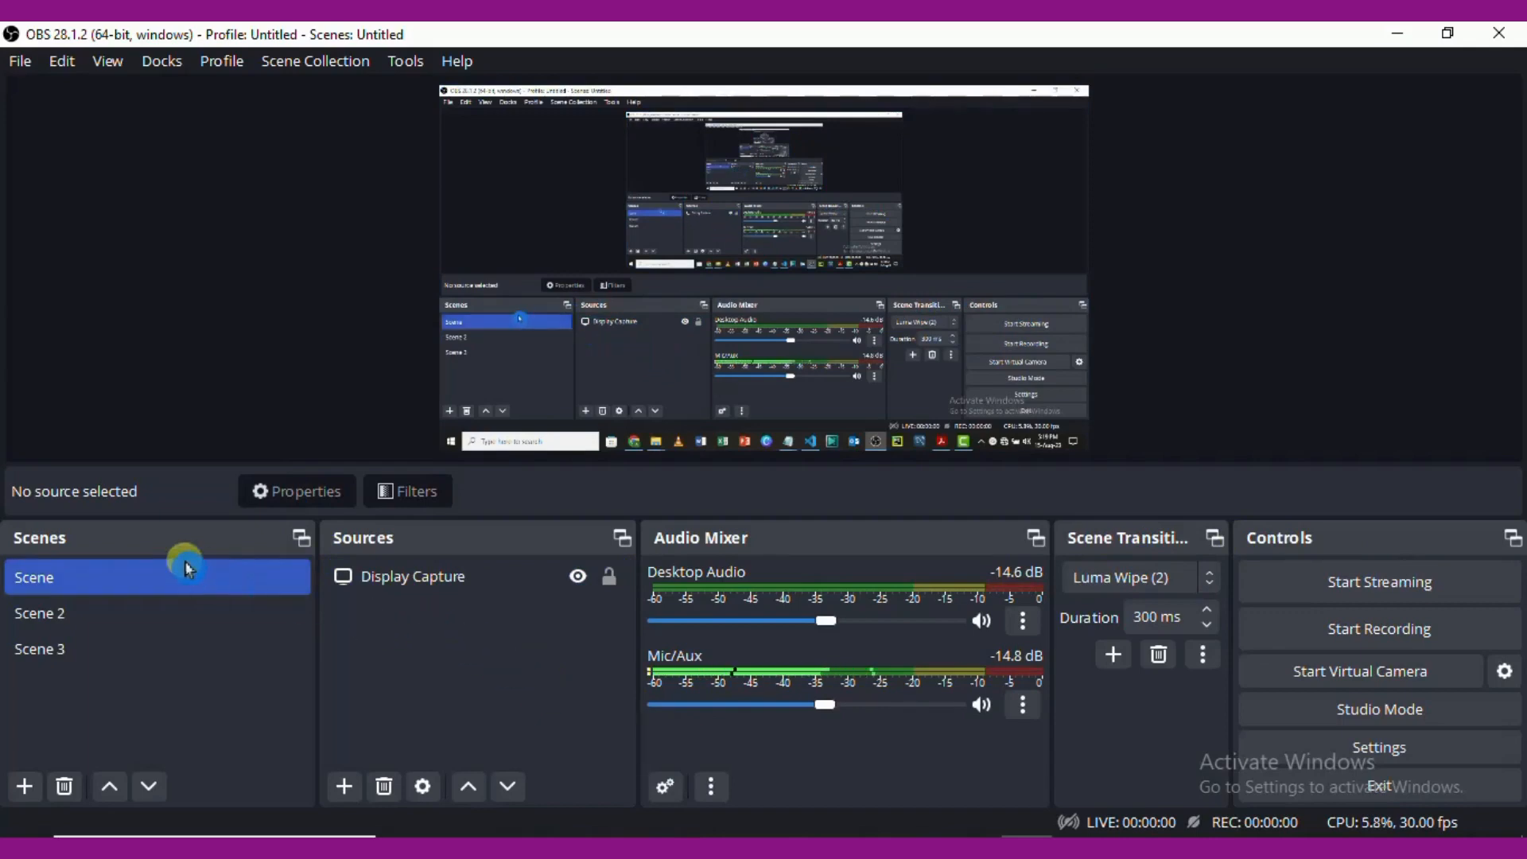
Step: Undock the Scenes, Controls, Audio Mixer, Scene Transitions and Sources docks so they float over the main window
{"action": "left_click_drag", "start_coordinate": [119, 544], "coordinate": [123, 209]}
{"action": "left_click_drag", "start_coordinate": [1217, 537], "coordinate": [1294, 203]}
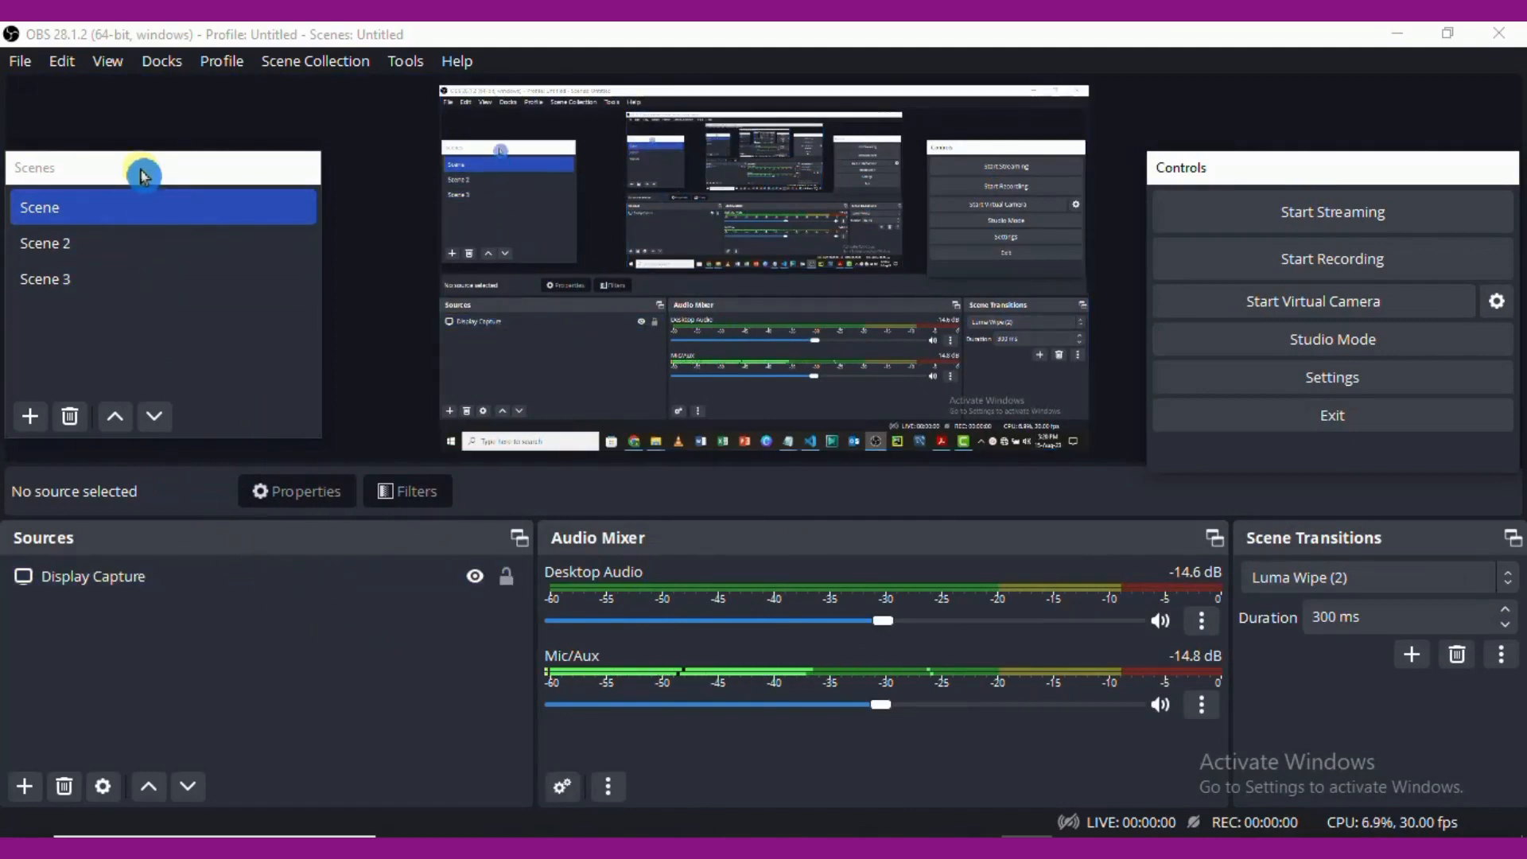
{"action": "left_click", "coordinate": [1220, 743]}
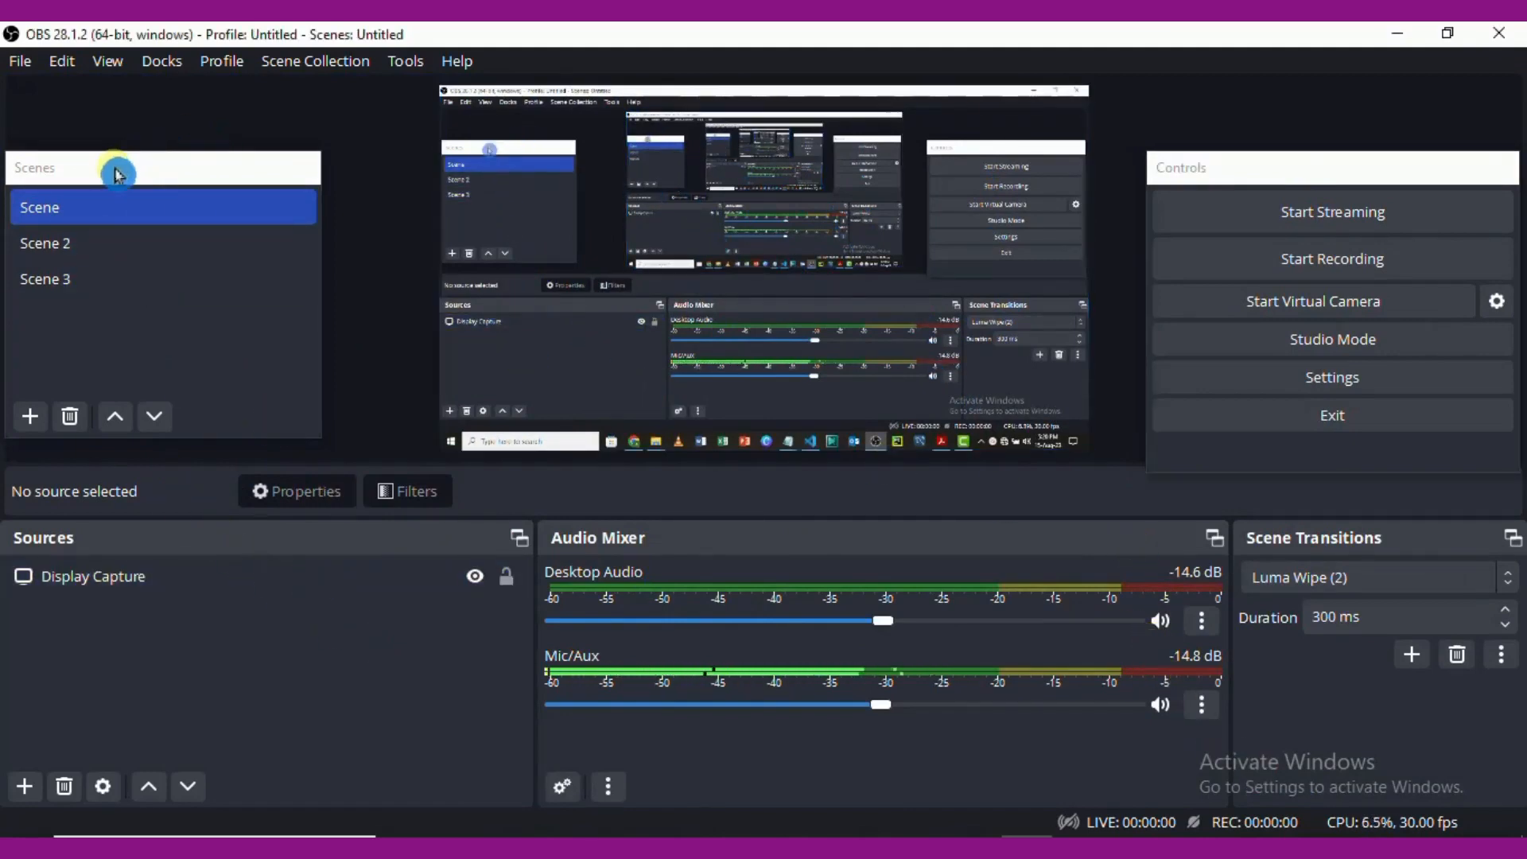
{"action": "mouse_move", "coordinate": [117, 174]}
{"action": "left_mouse_down"}
{"action": "mouse_move", "coordinate": [171, 146]}
{"action": "mouse_move", "coordinate": [129, 185]}
{"action": "left_mouse_up"}
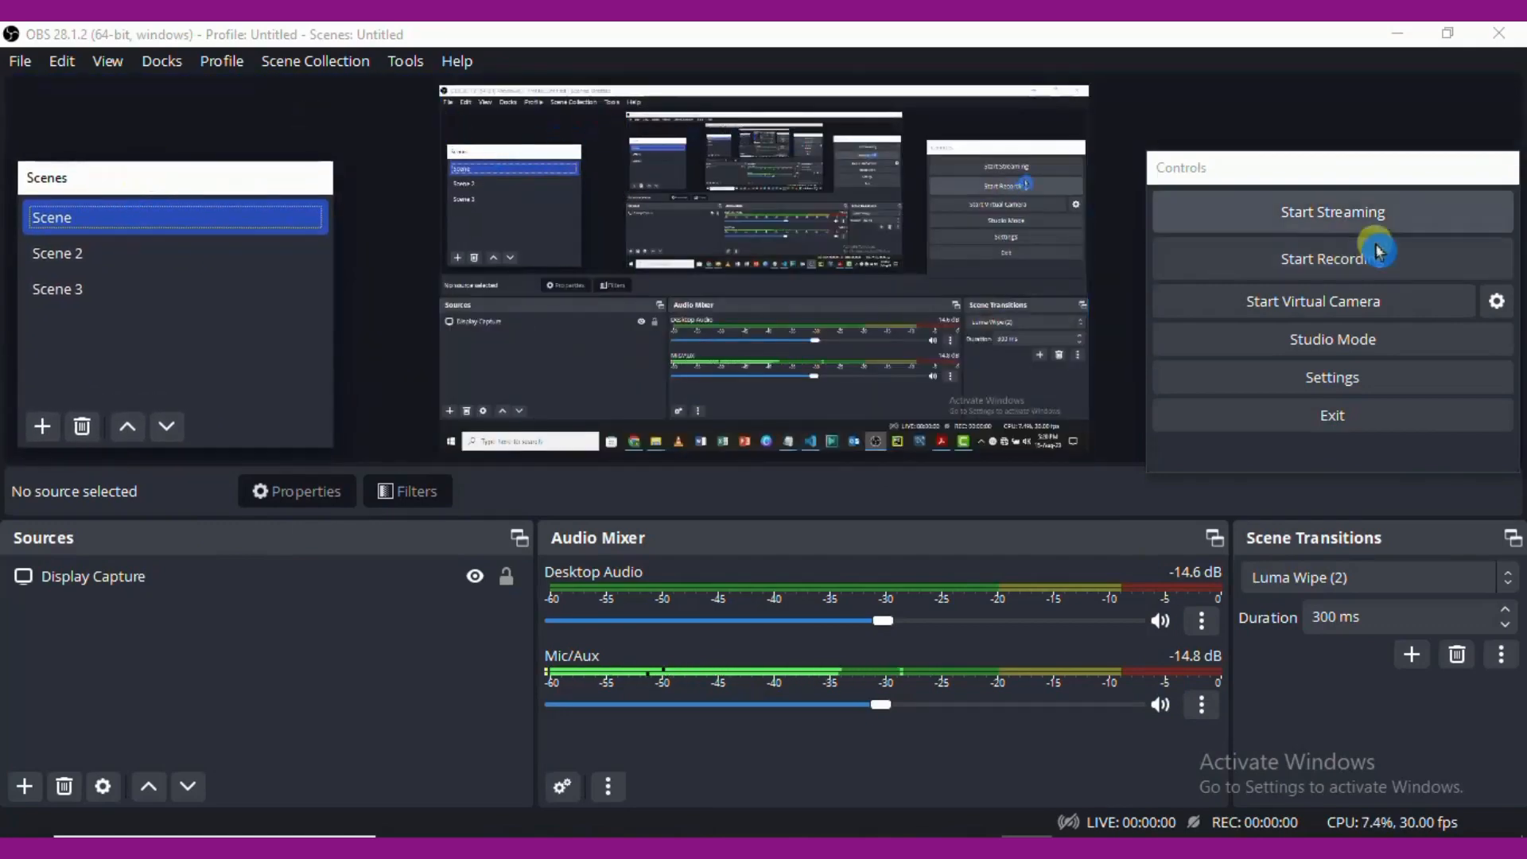
{"action": "left_click_drag", "start_coordinate": [871, 537], "coordinate": [583, 175]}
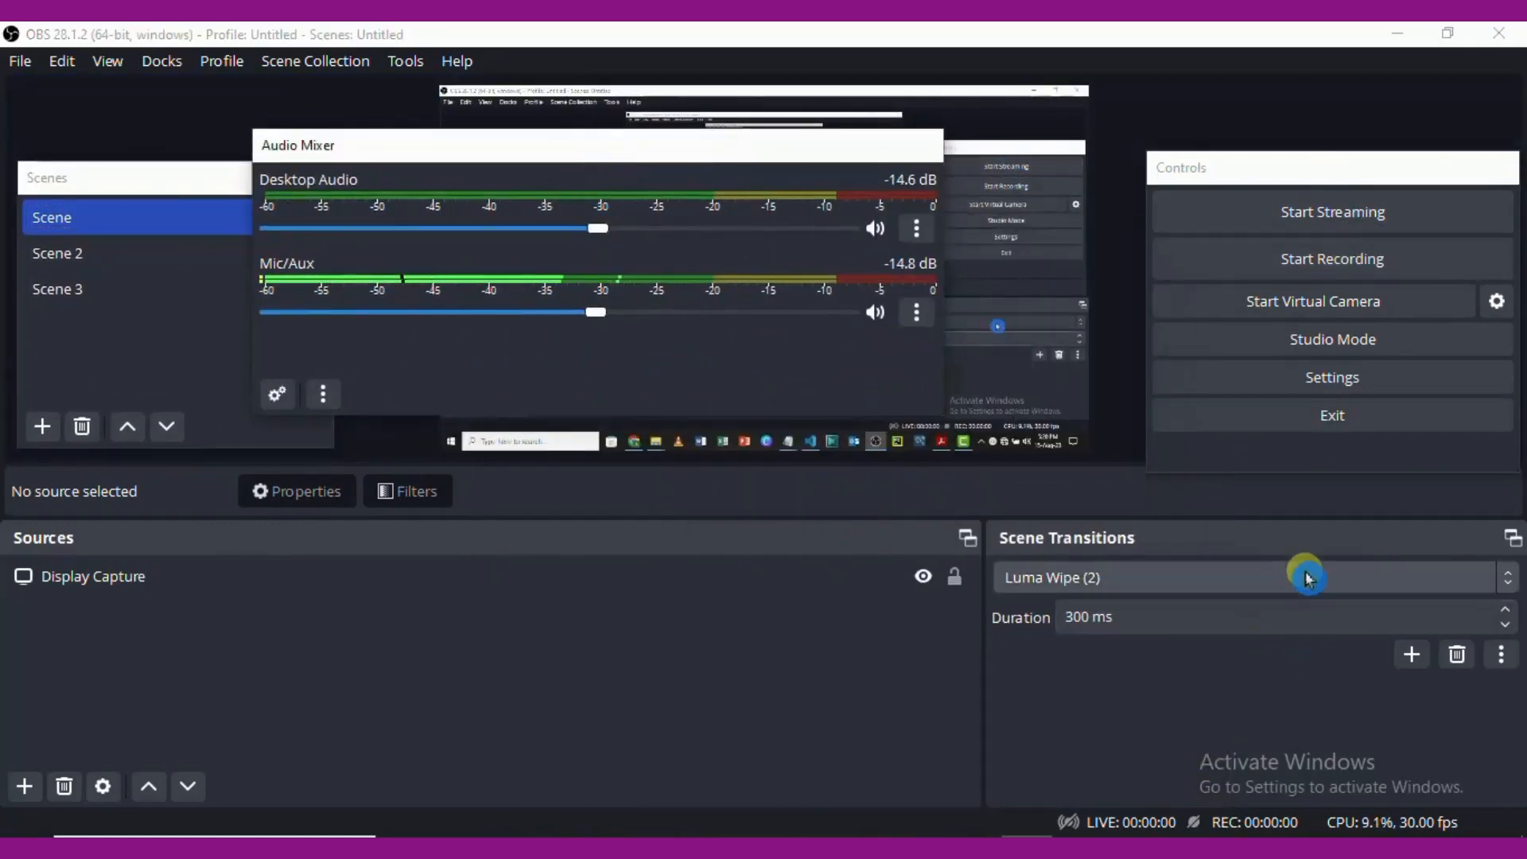
{"action": "left_click_drag", "start_coordinate": [1307, 578], "coordinate": [866, 454]}
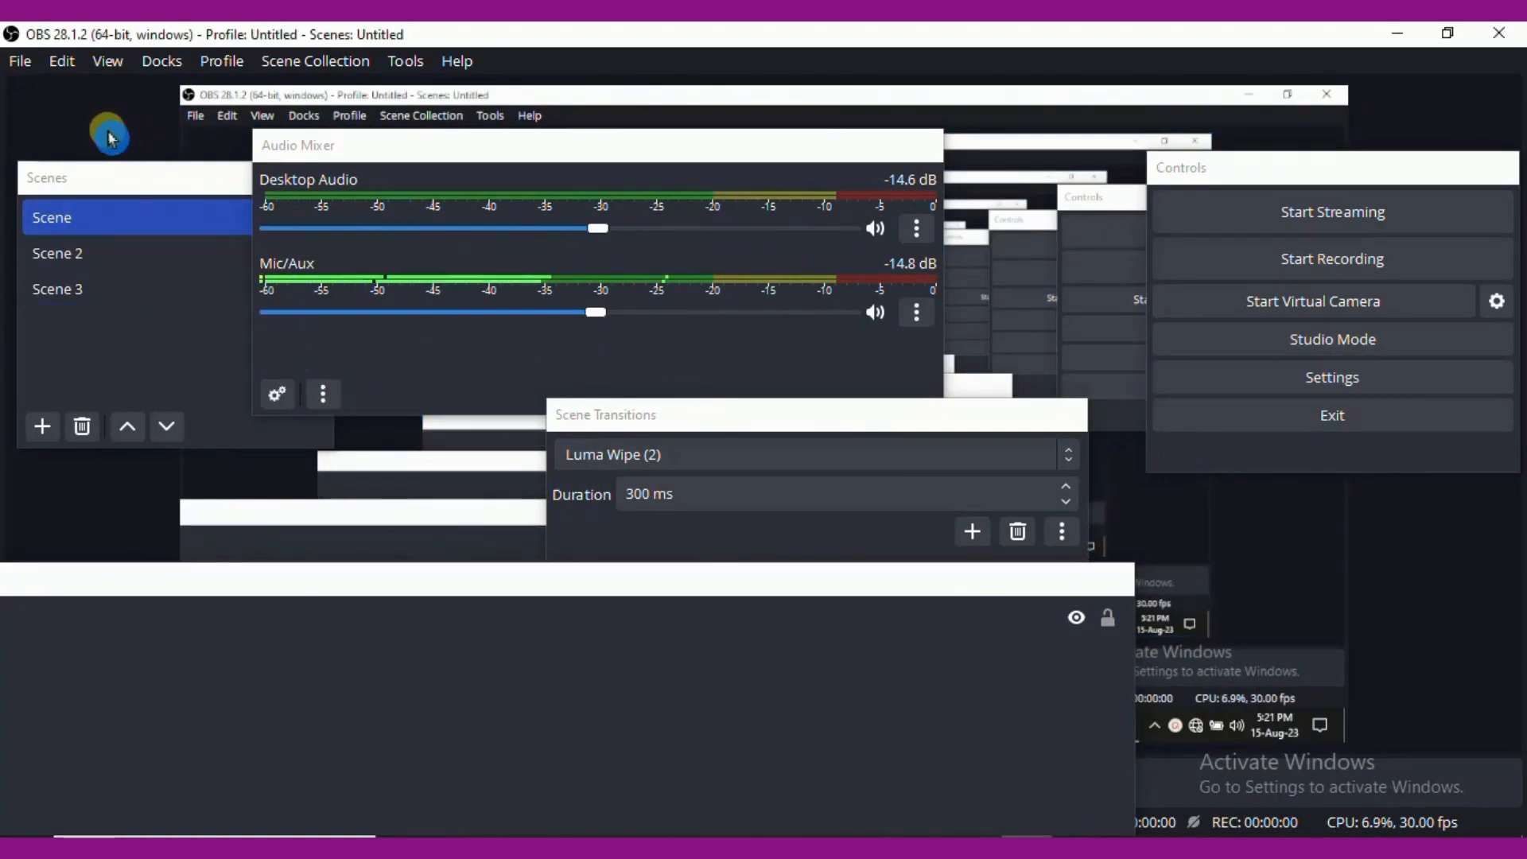
Step: Reset the user interface to restore the default dock layout
{"action": "left_click", "coordinate": [109, 68]}
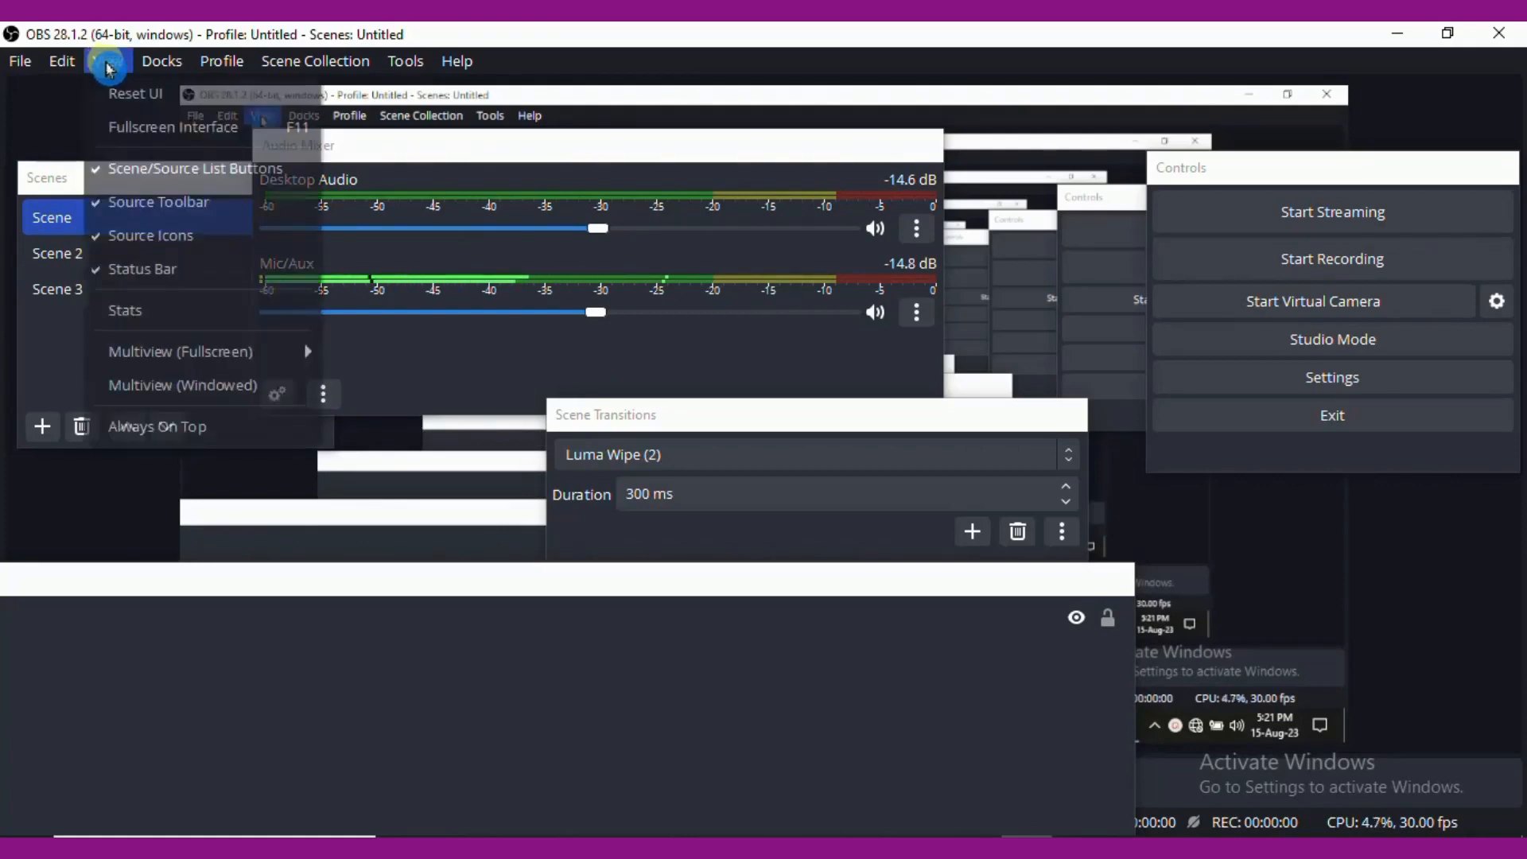
{"action": "left_click", "coordinate": [193, 102]}
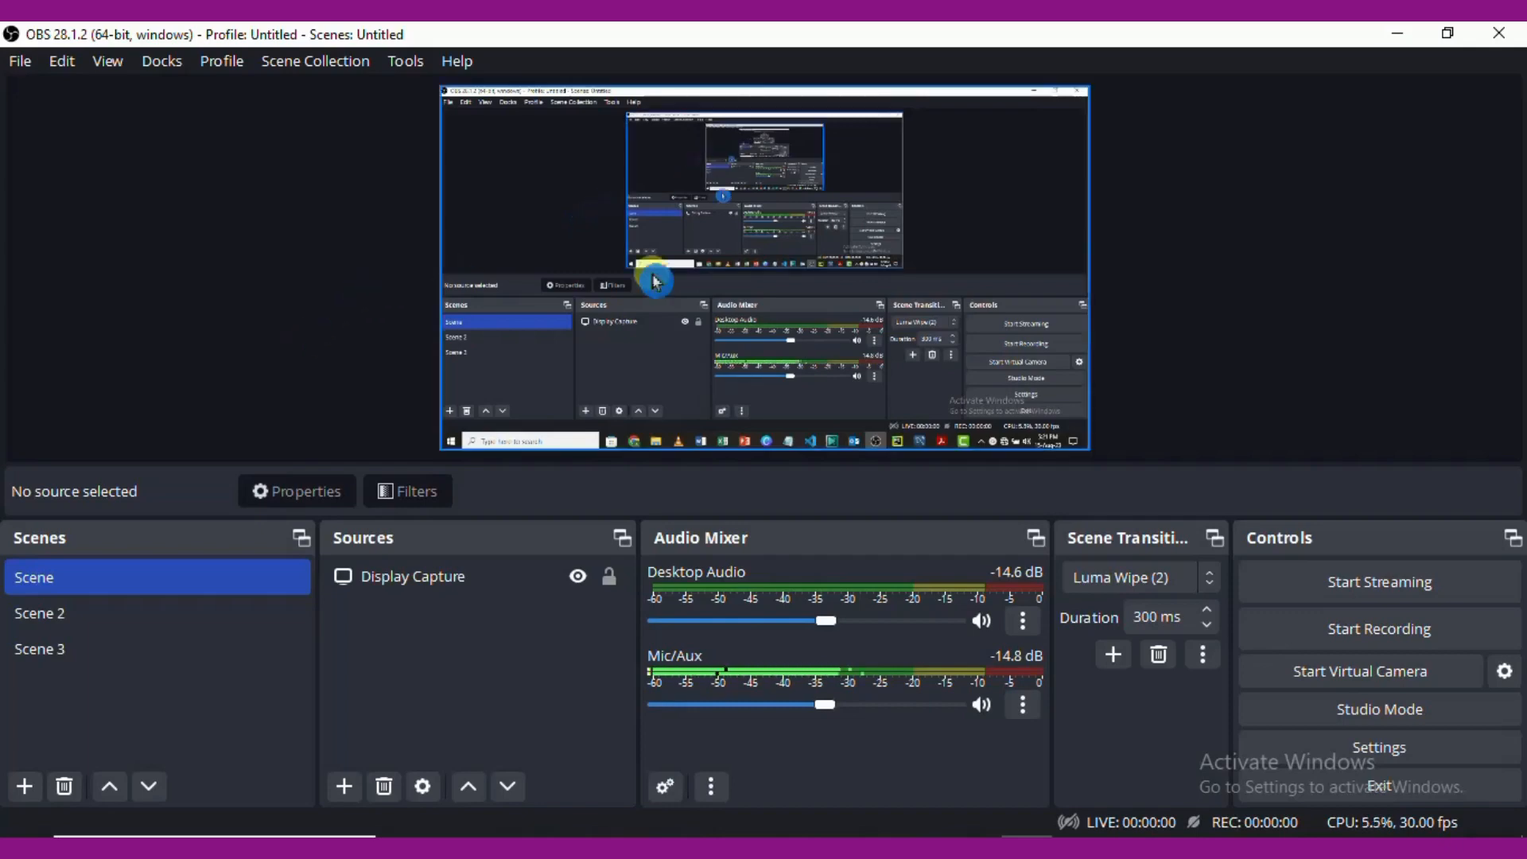
Step: Start the Auto-Configuration Wizard and set its usage to "Optimize just for recording, I will not be streaming"
{"action": "left_click", "coordinate": [413, 67]}
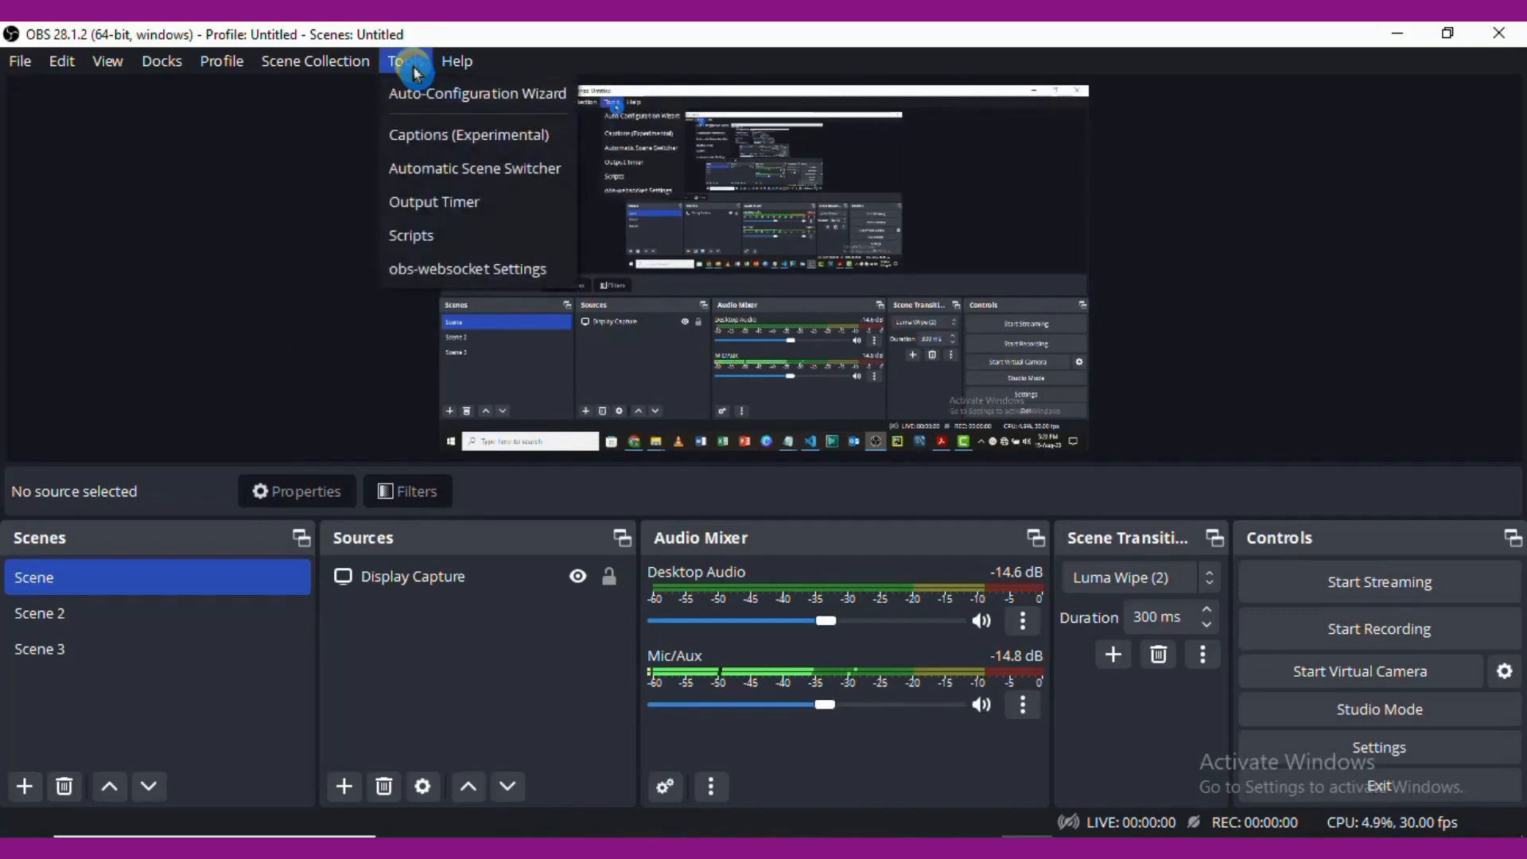
{"action": "left_click", "coordinate": [453, 95]}
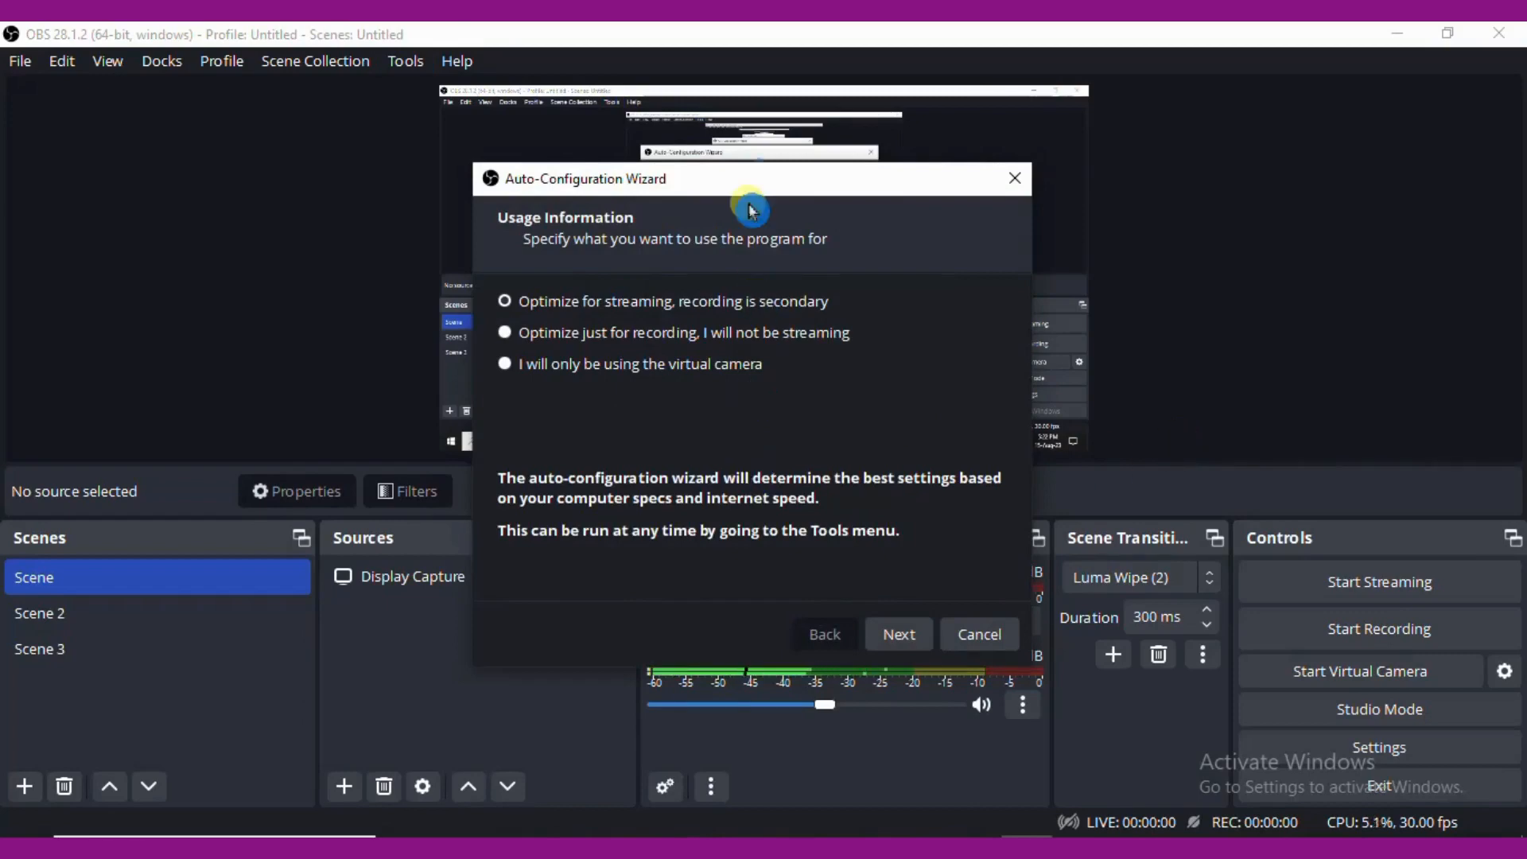
{"action": "left_click_drag", "start_coordinate": [745, 175], "coordinate": [803, 143]}
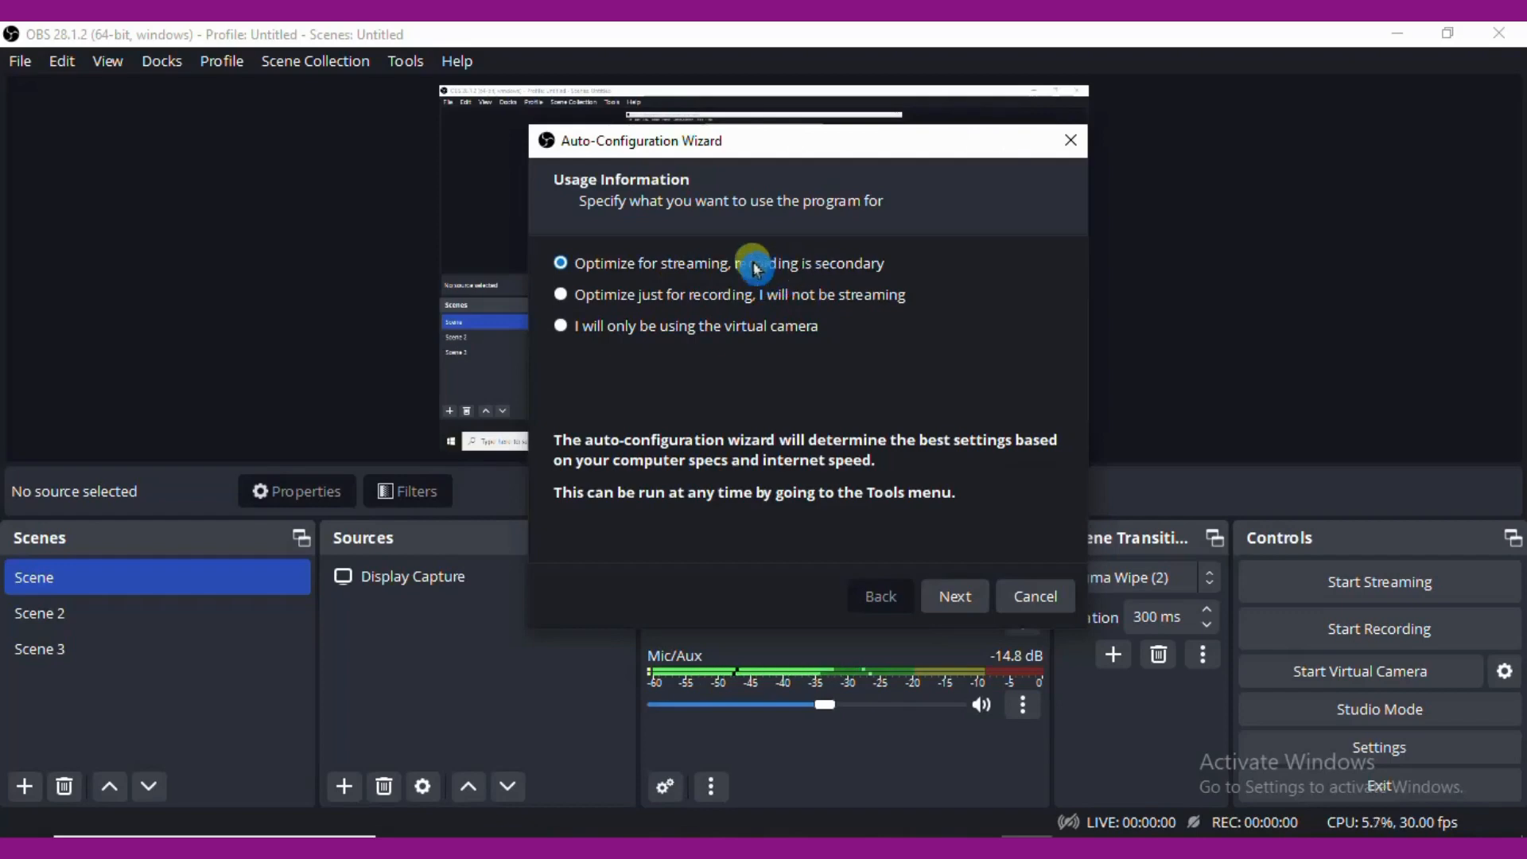
{"action": "left_click", "coordinate": [619, 306]}
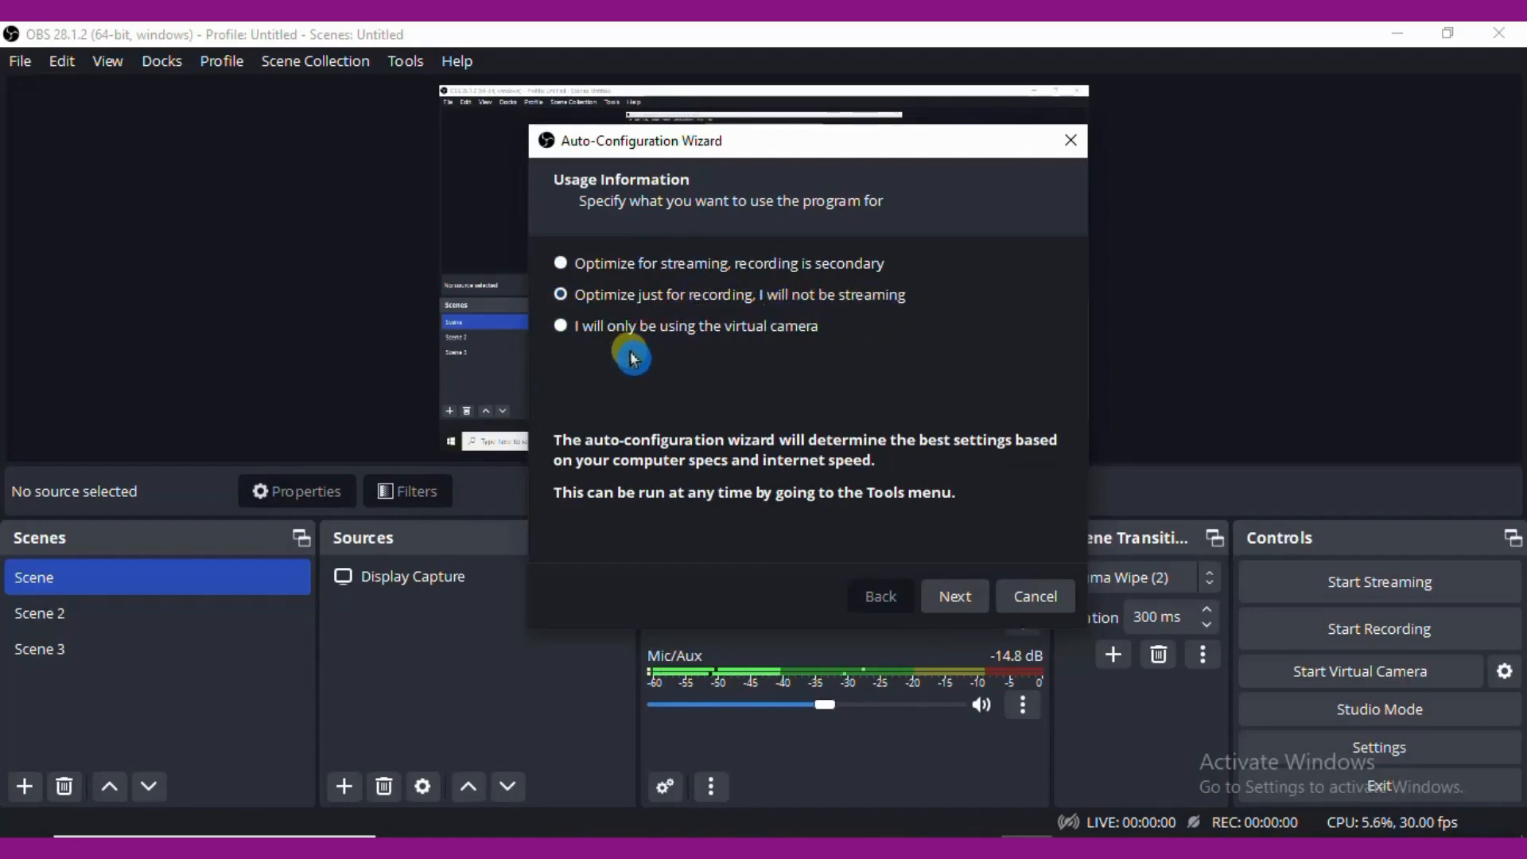
{"action": "left_click", "coordinate": [740, 328]}
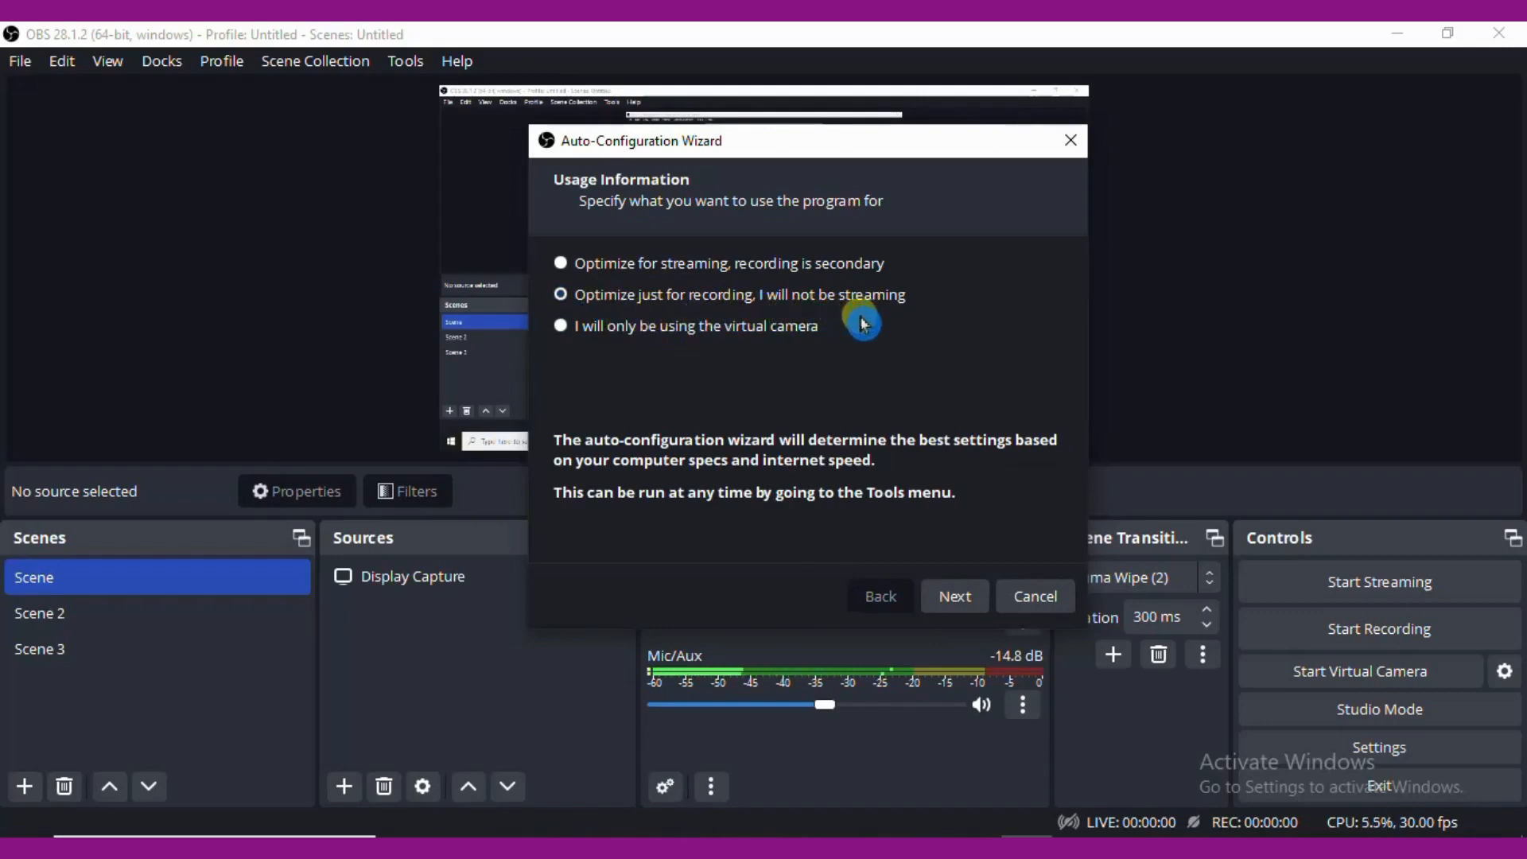
{"action": "left_click", "coordinate": [955, 607]}
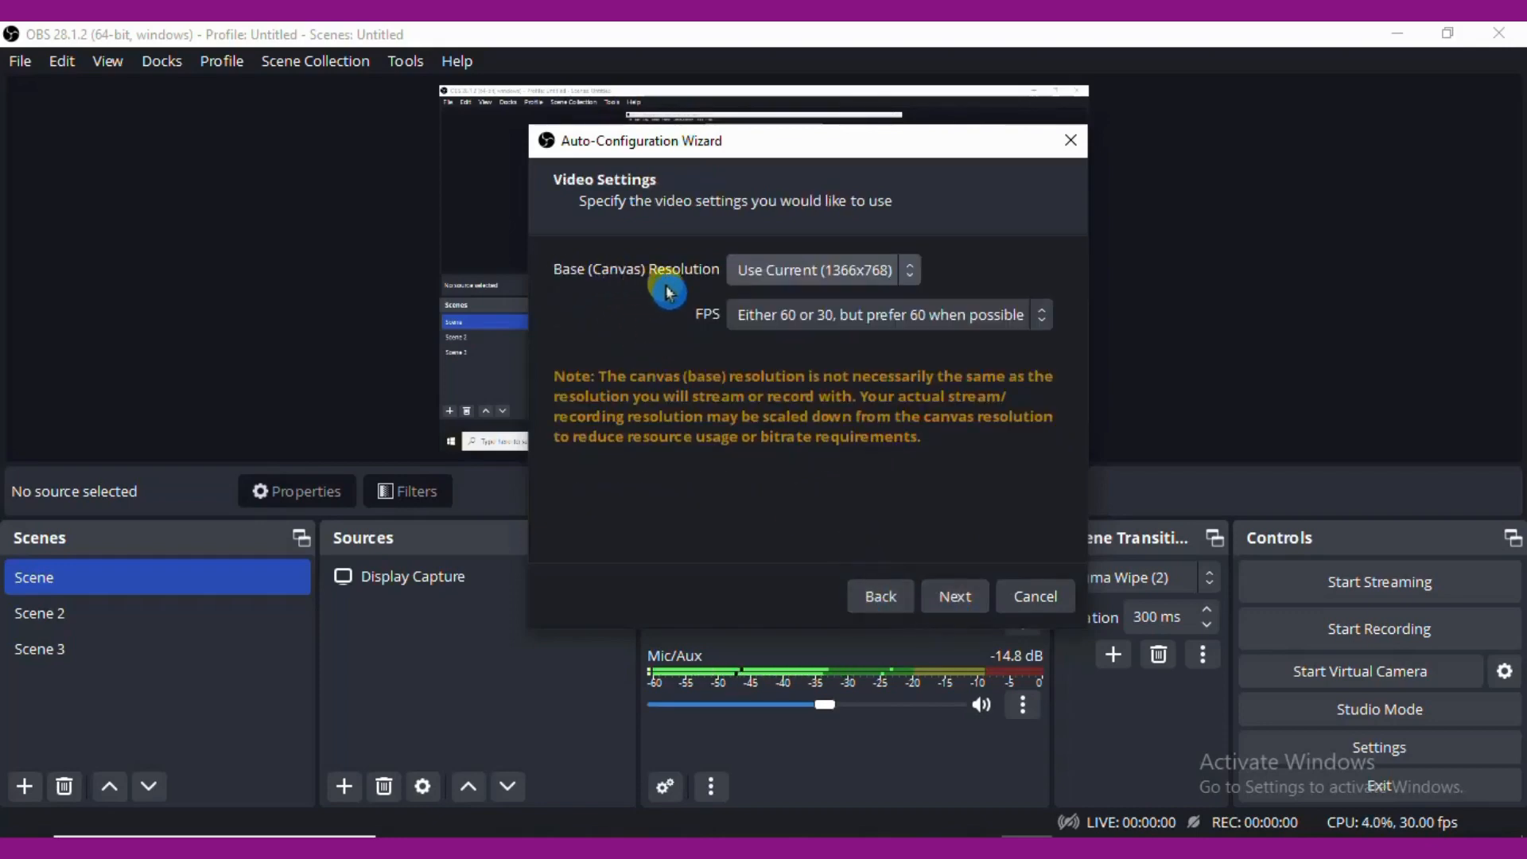
Step: Keep the base canvas resolution at Use Current (1366x768), run the wizard's test and apply the suggested settings
{"action": "left_click_drag", "start_coordinate": [759, 146], "coordinate": [713, 463]}
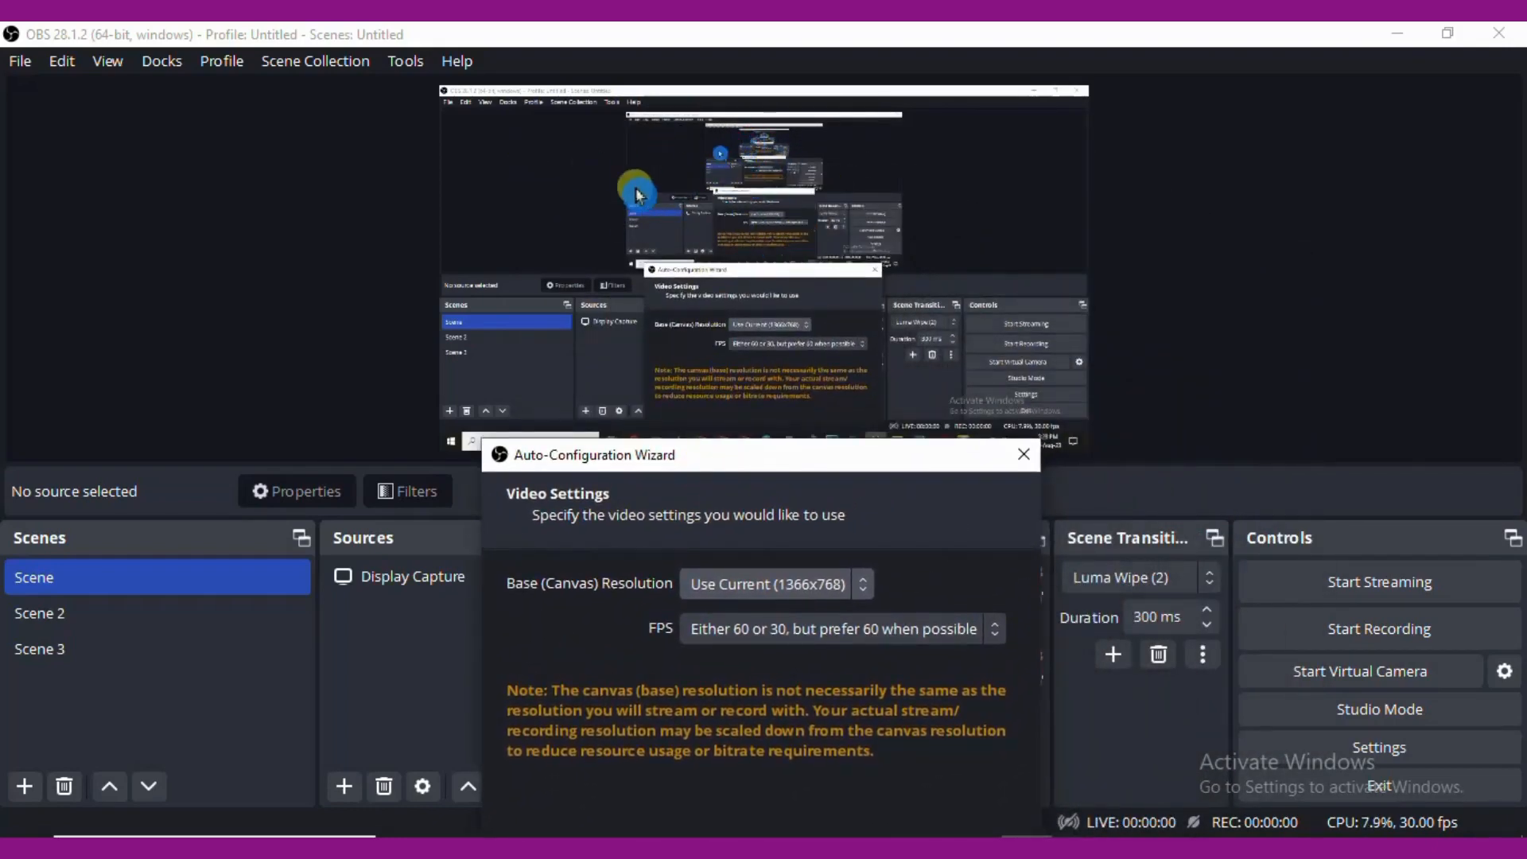
{"action": "left_click_drag", "start_coordinate": [753, 456], "coordinate": [715, 218]}
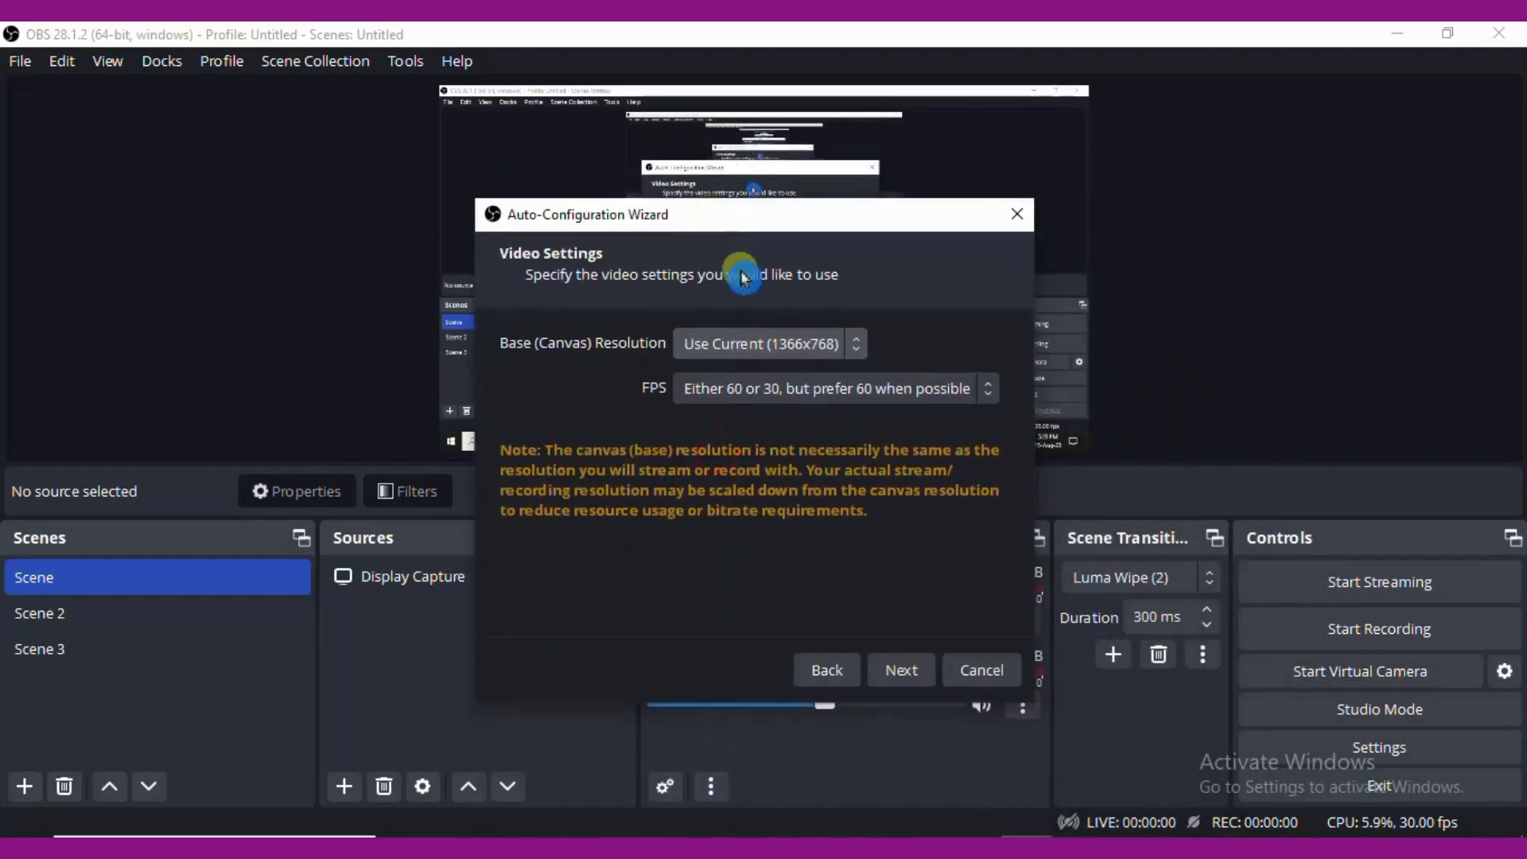
{"action": "left_click", "coordinate": [865, 364]}
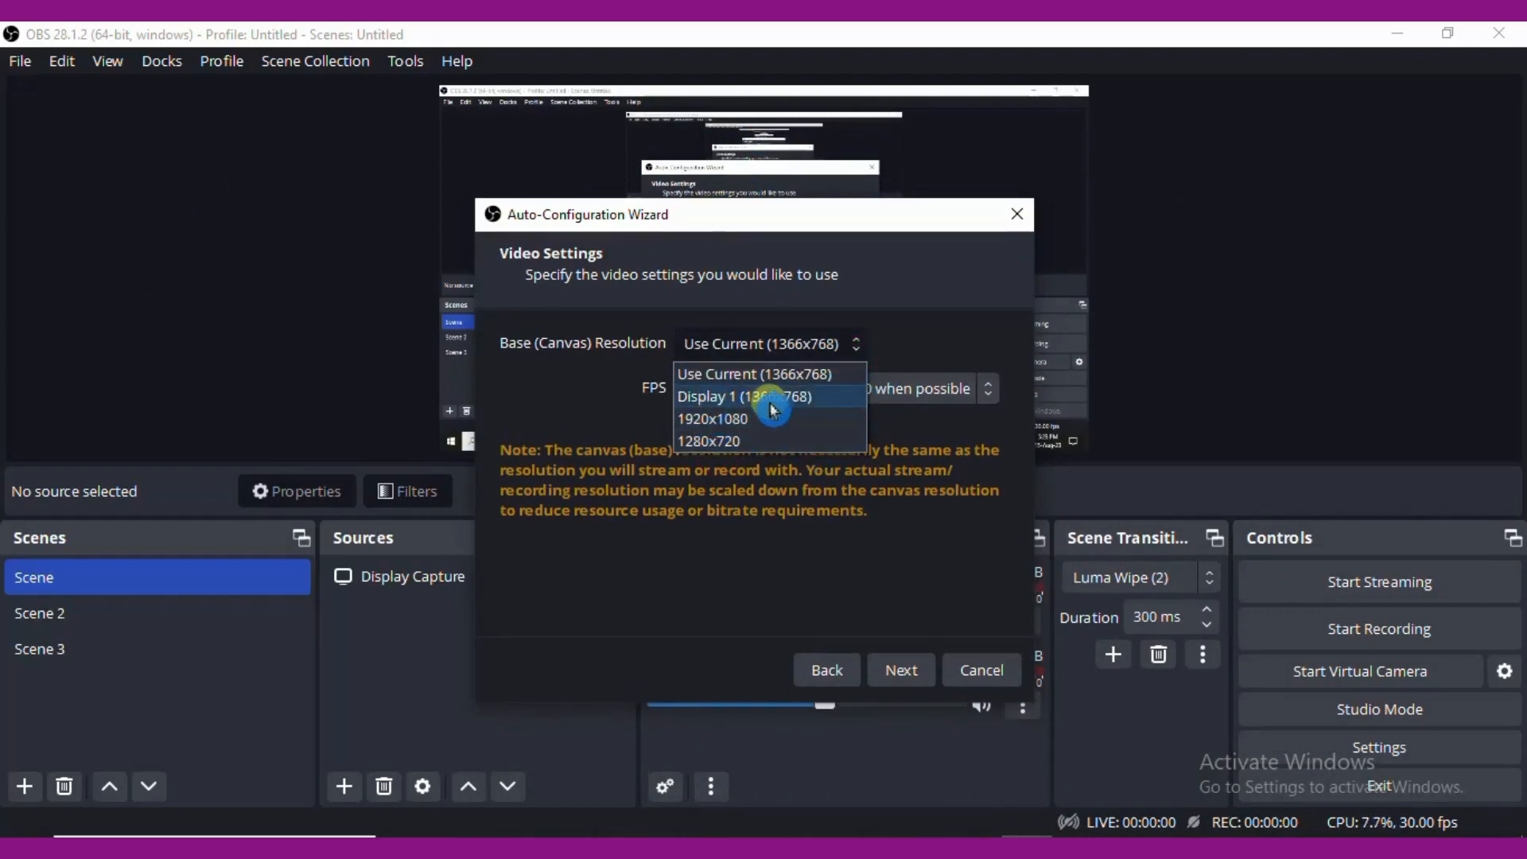
{"action": "left_click", "coordinate": [907, 354]}
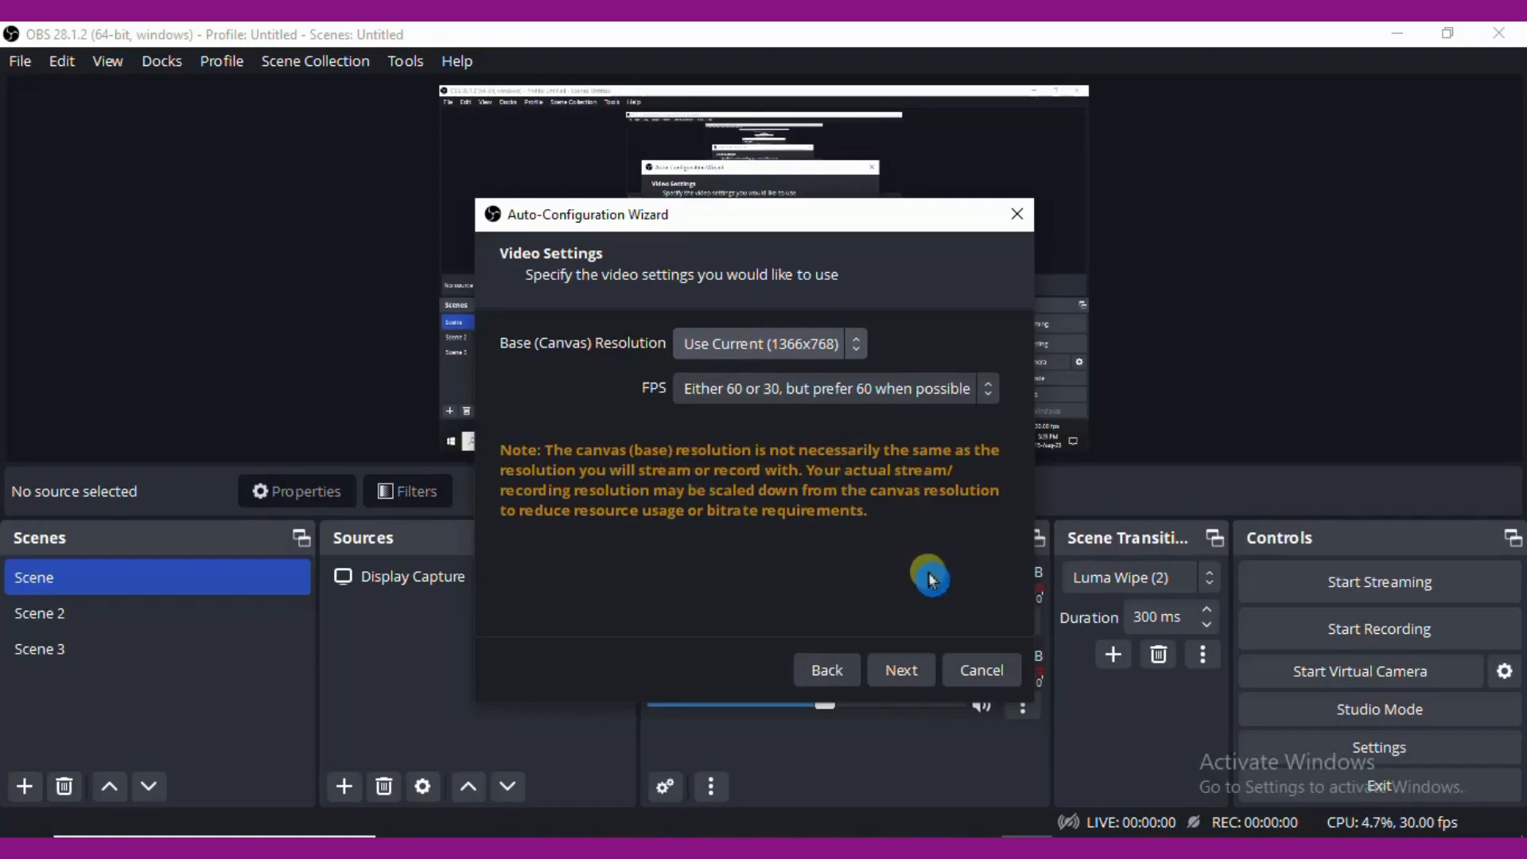
{"action": "left_click", "coordinate": [907, 676]}
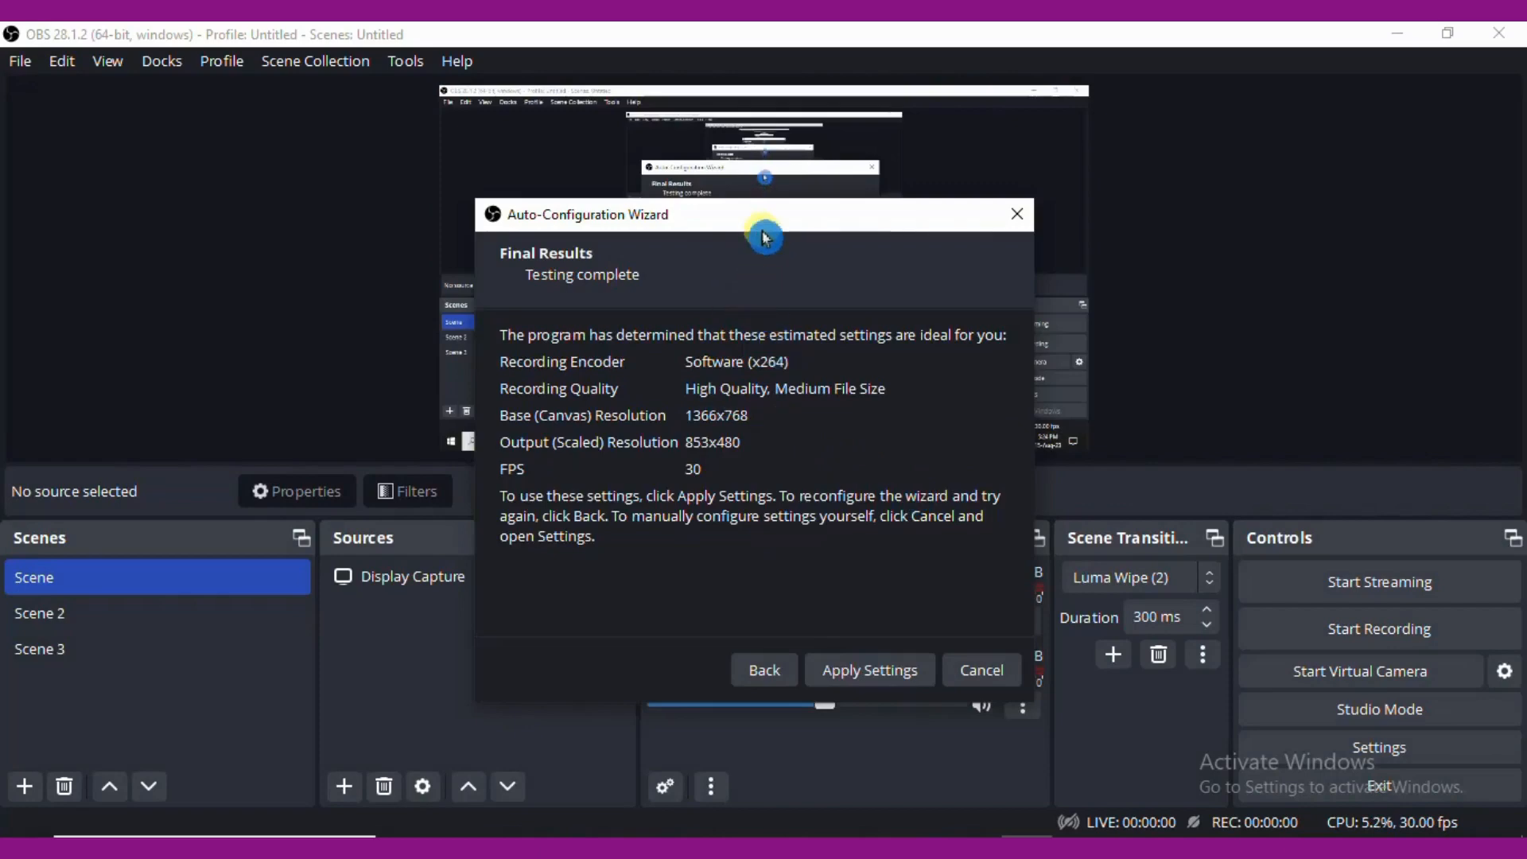
{"action": "left_click", "coordinate": [863, 682]}
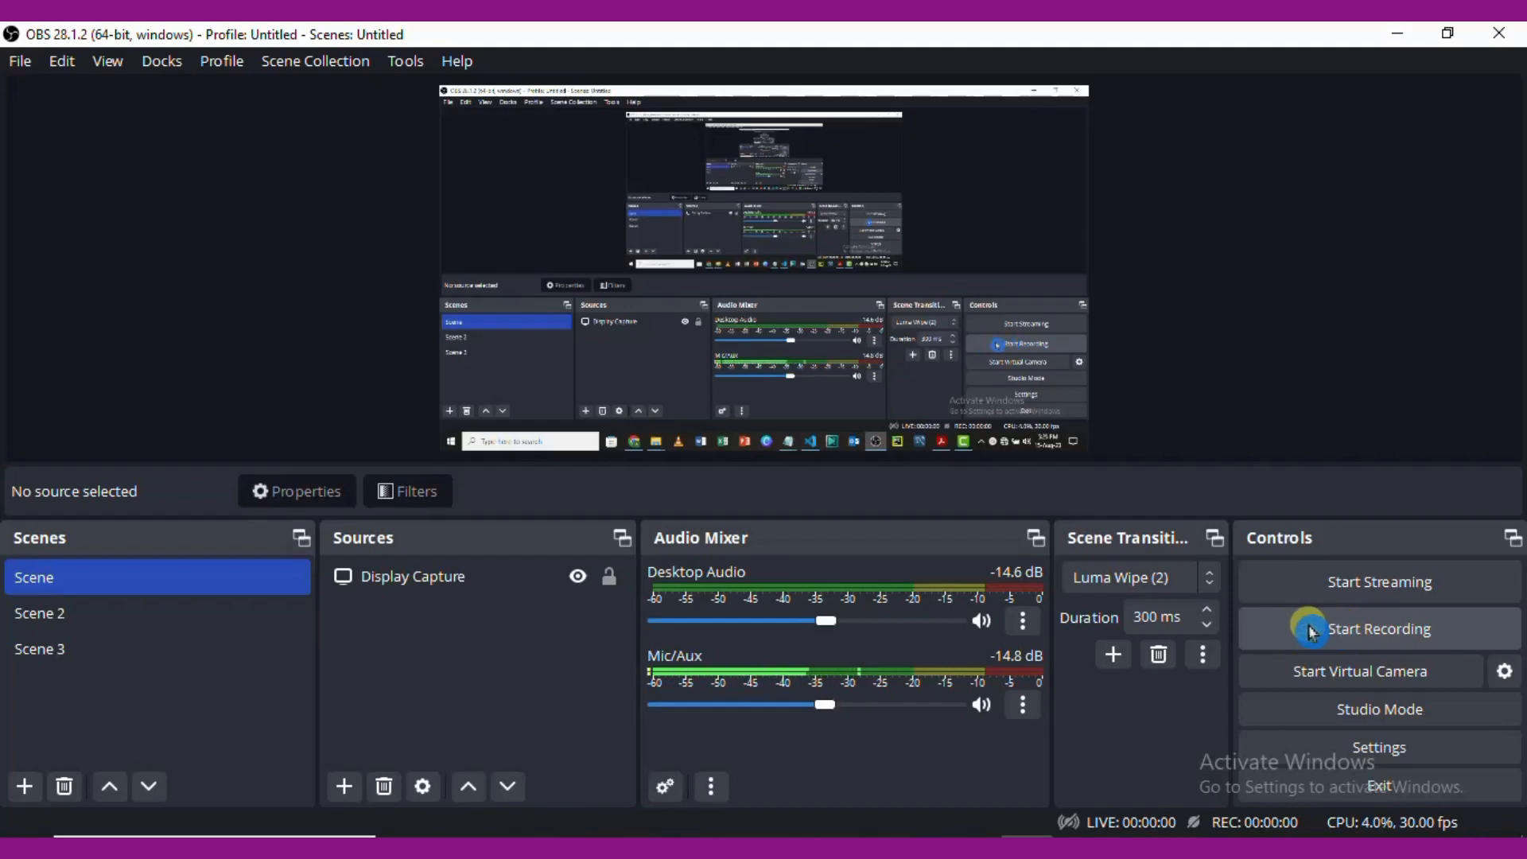
Step: Start recording the screen, switch to File Explorer and go through the TUTORIAL folder to its OTHERS subfolder
{"action": "left_click", "coordinate": [1358, 633]}
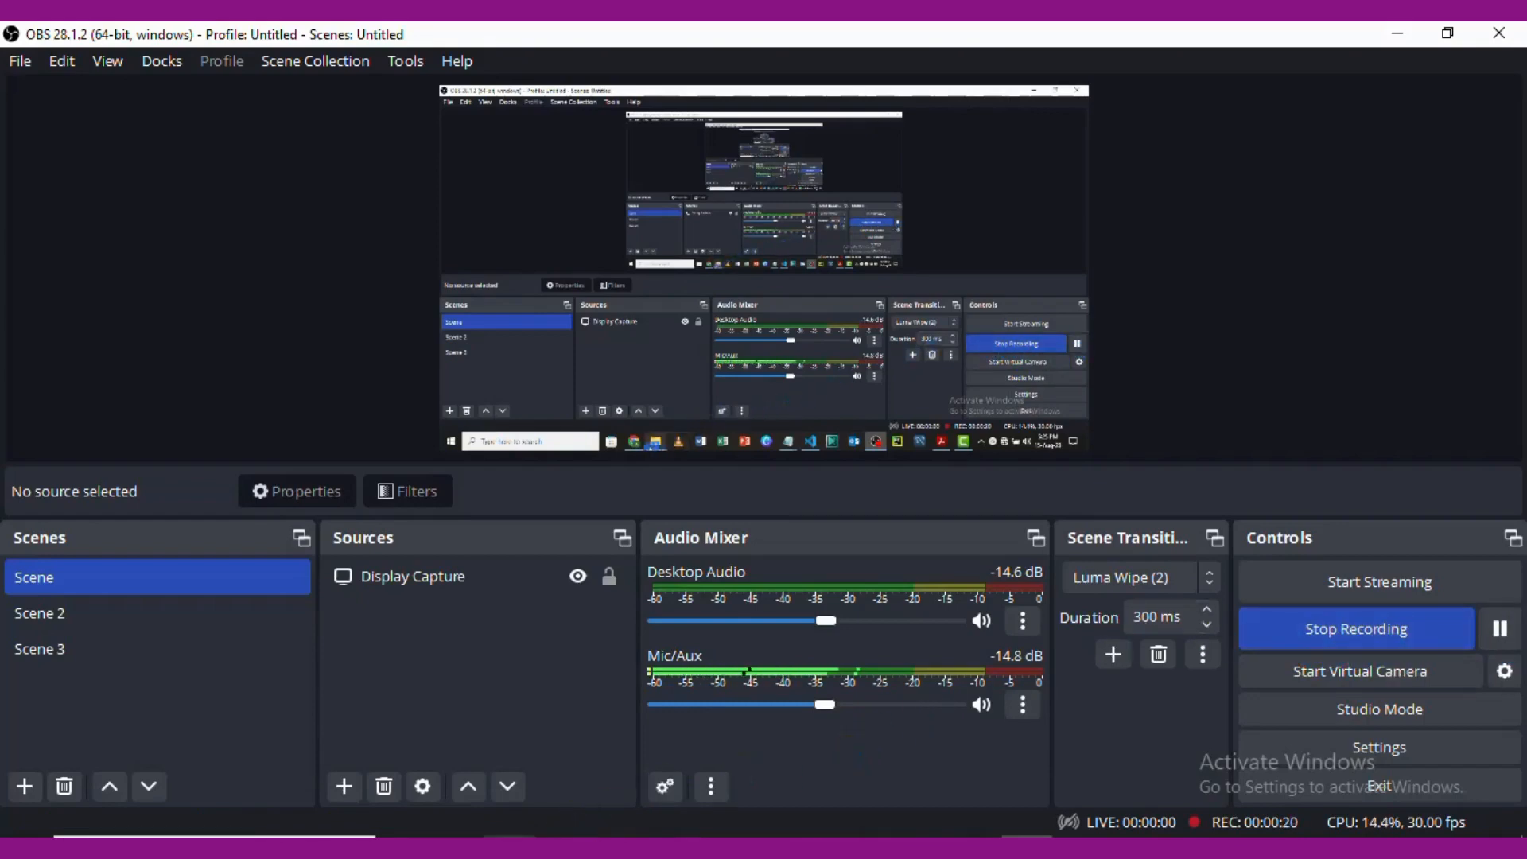
{"action": "mouse_move", "coordinate": [510, 851]}
{"action": "left_click", "coordinate": [603, 765]}
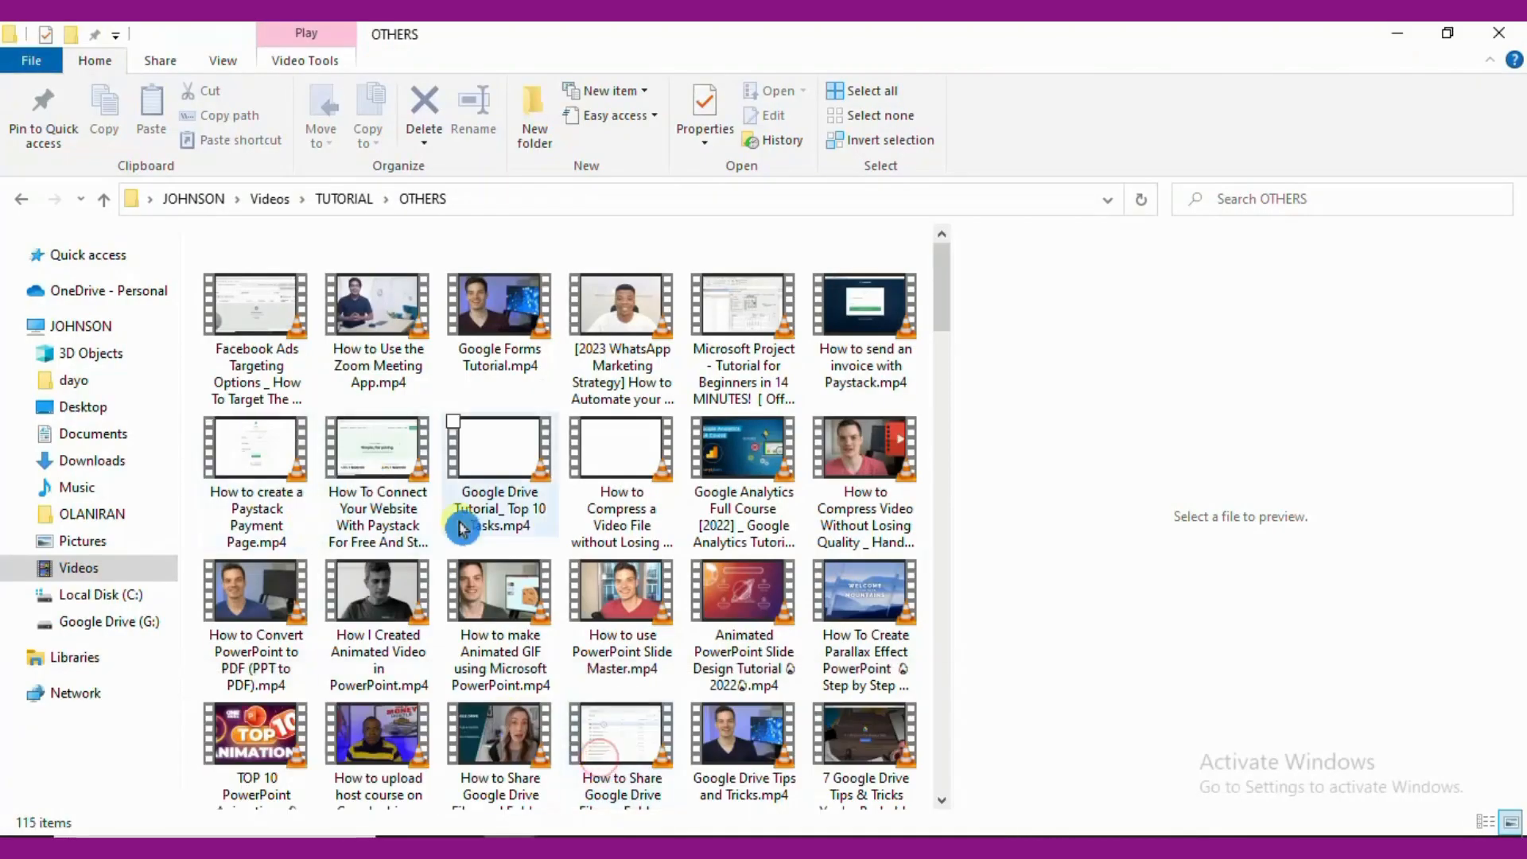
{"action": "left_click", "coordinate": [339, 204]}
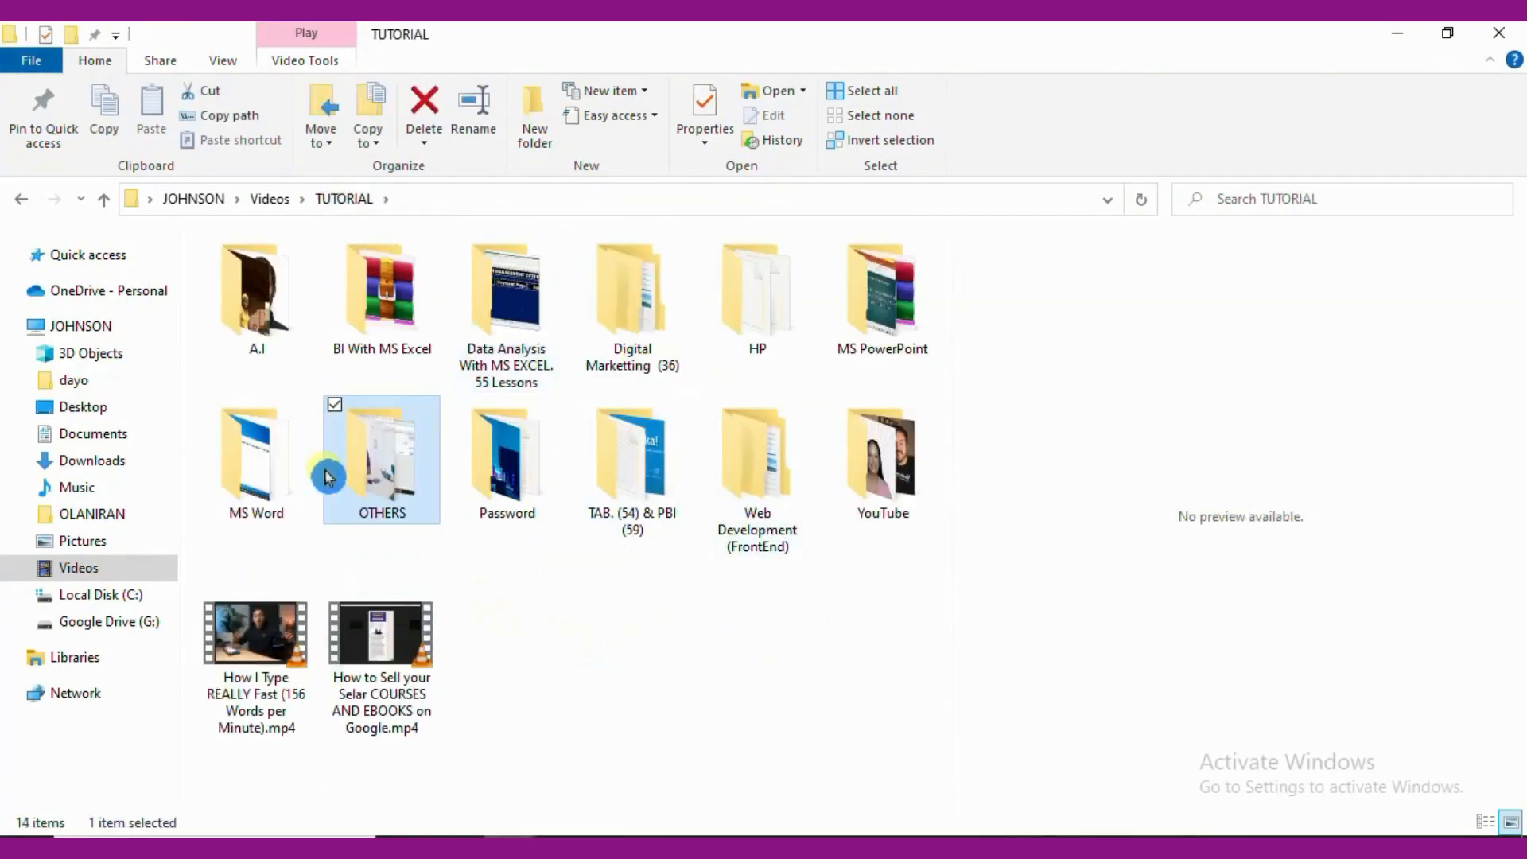
{"action": "double_click", "coordinate": [385, 497]}
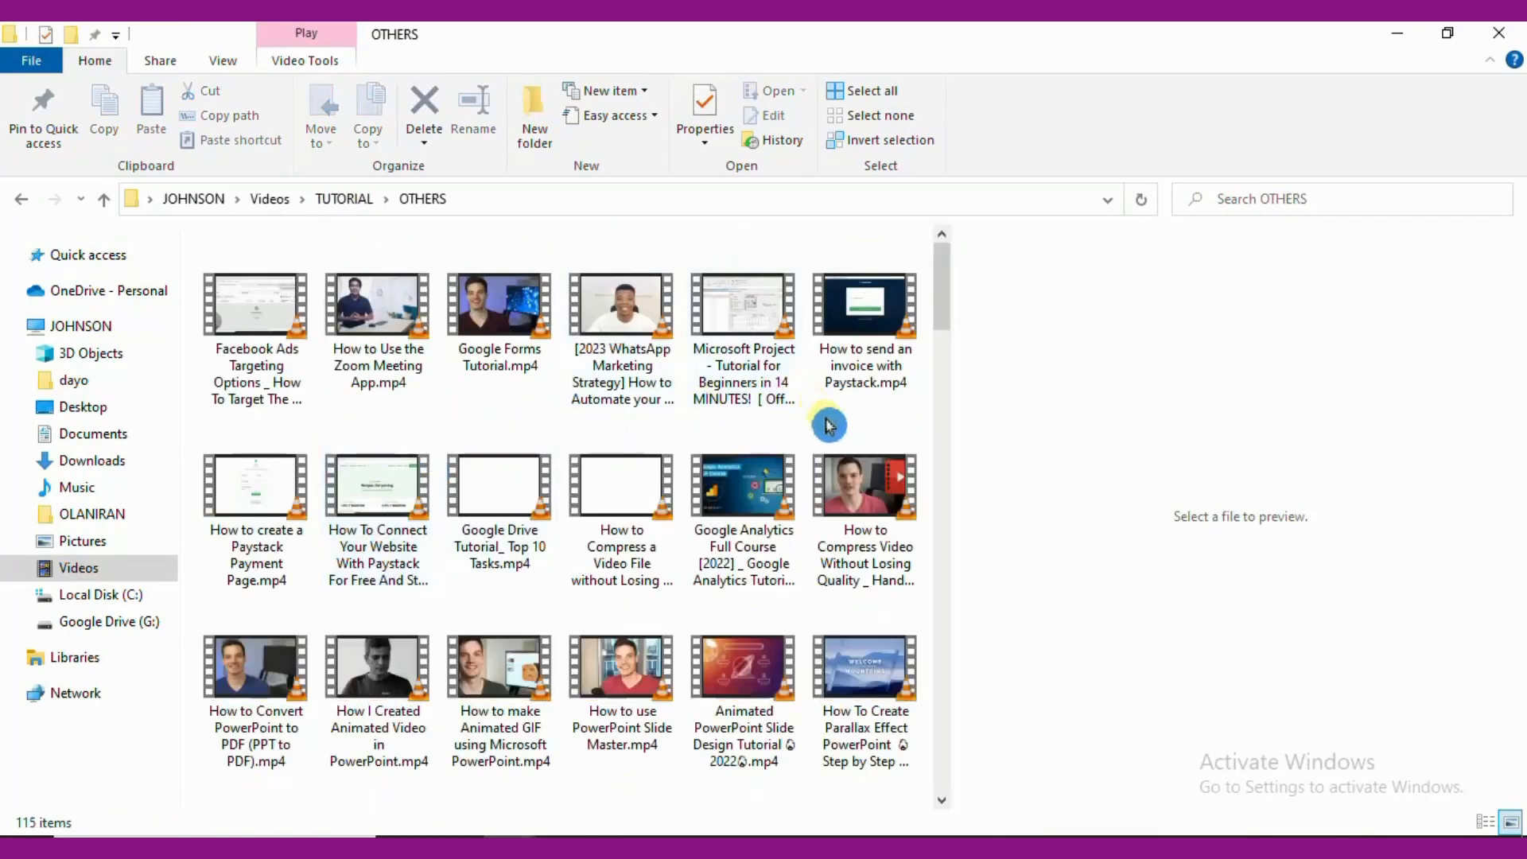
Step: Play and pause the "How to Compress Video Without Losing Quality" video, and stop the recording back in OBS
{"action": "left_click", "coordinate": [872, 517]}
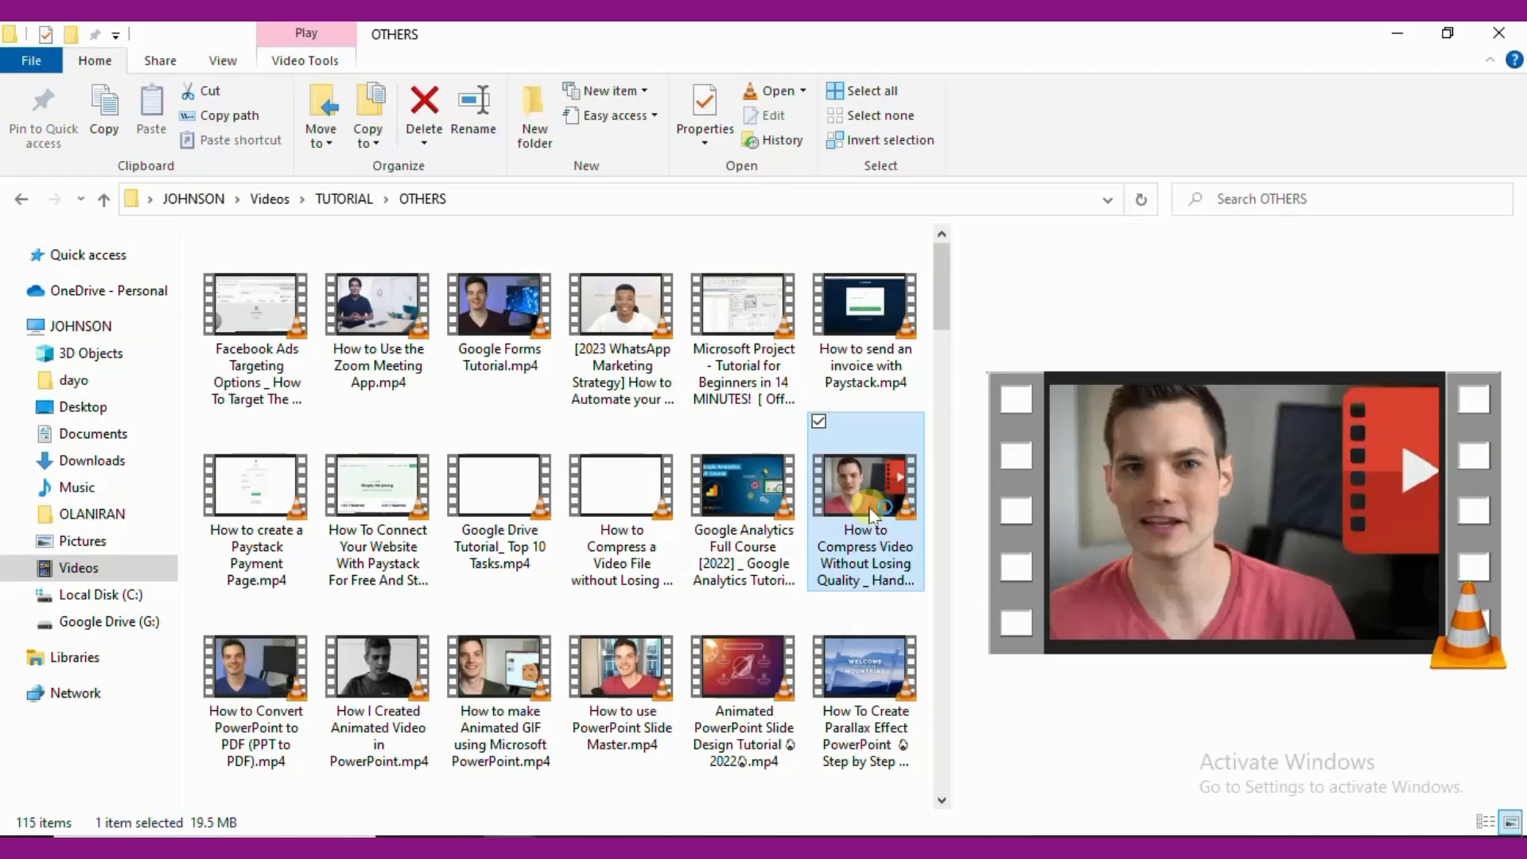
{"action": "double_click", "coordinate": [873, 515]}
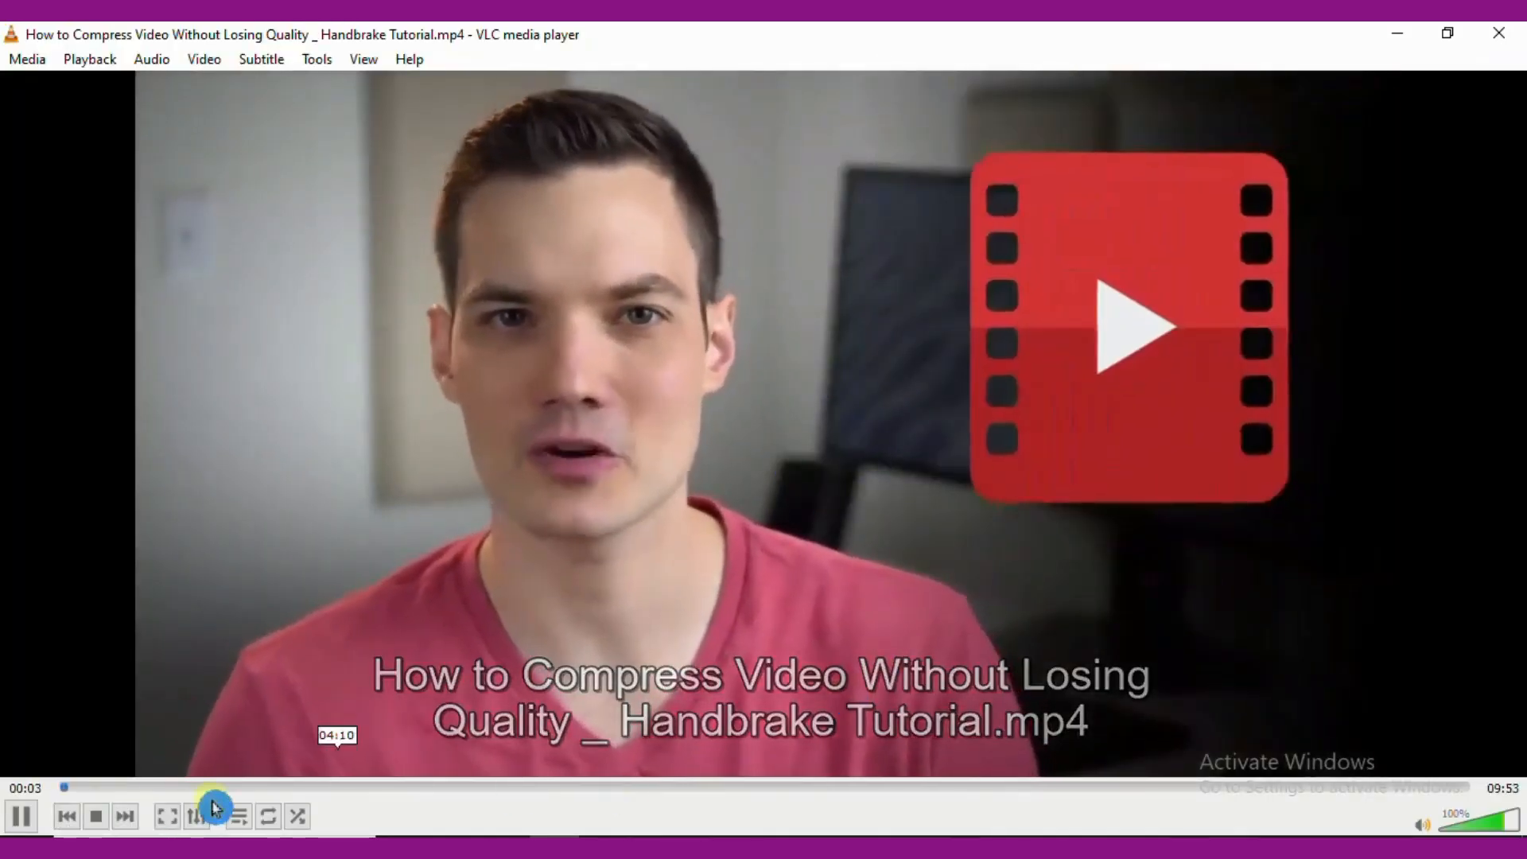
{"action": "left_click", "coordinate": [22, 822]}
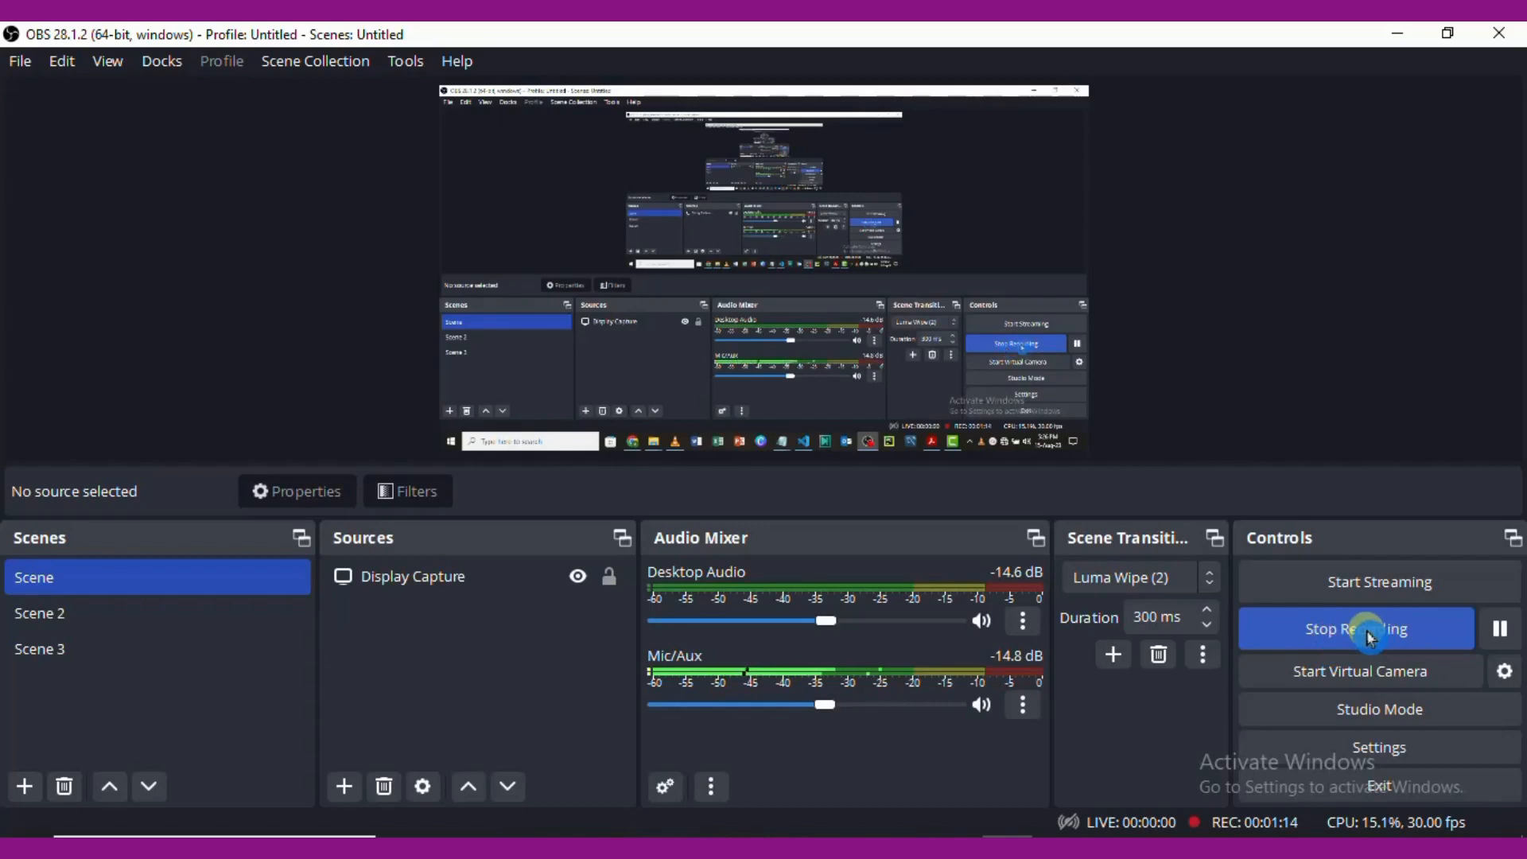
{"action": "left_click", "coordinate": [1365, 635]}
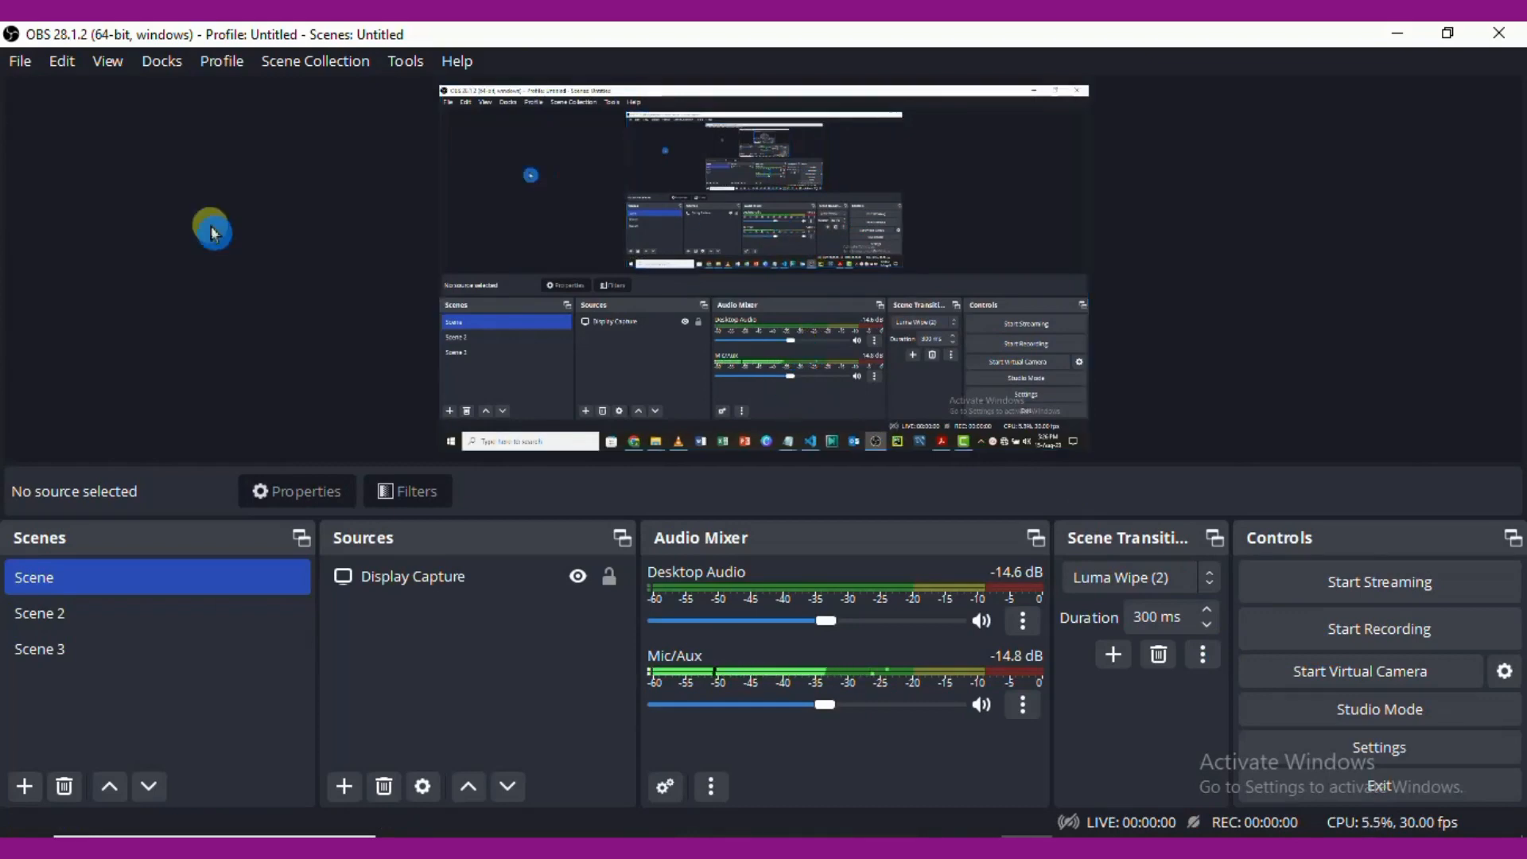
Step: Show the saved recordings from OBS, play back the .mkv recording in VLC, pause it and close the player
{"action": "left_click", "coordinate": [21, 73]}
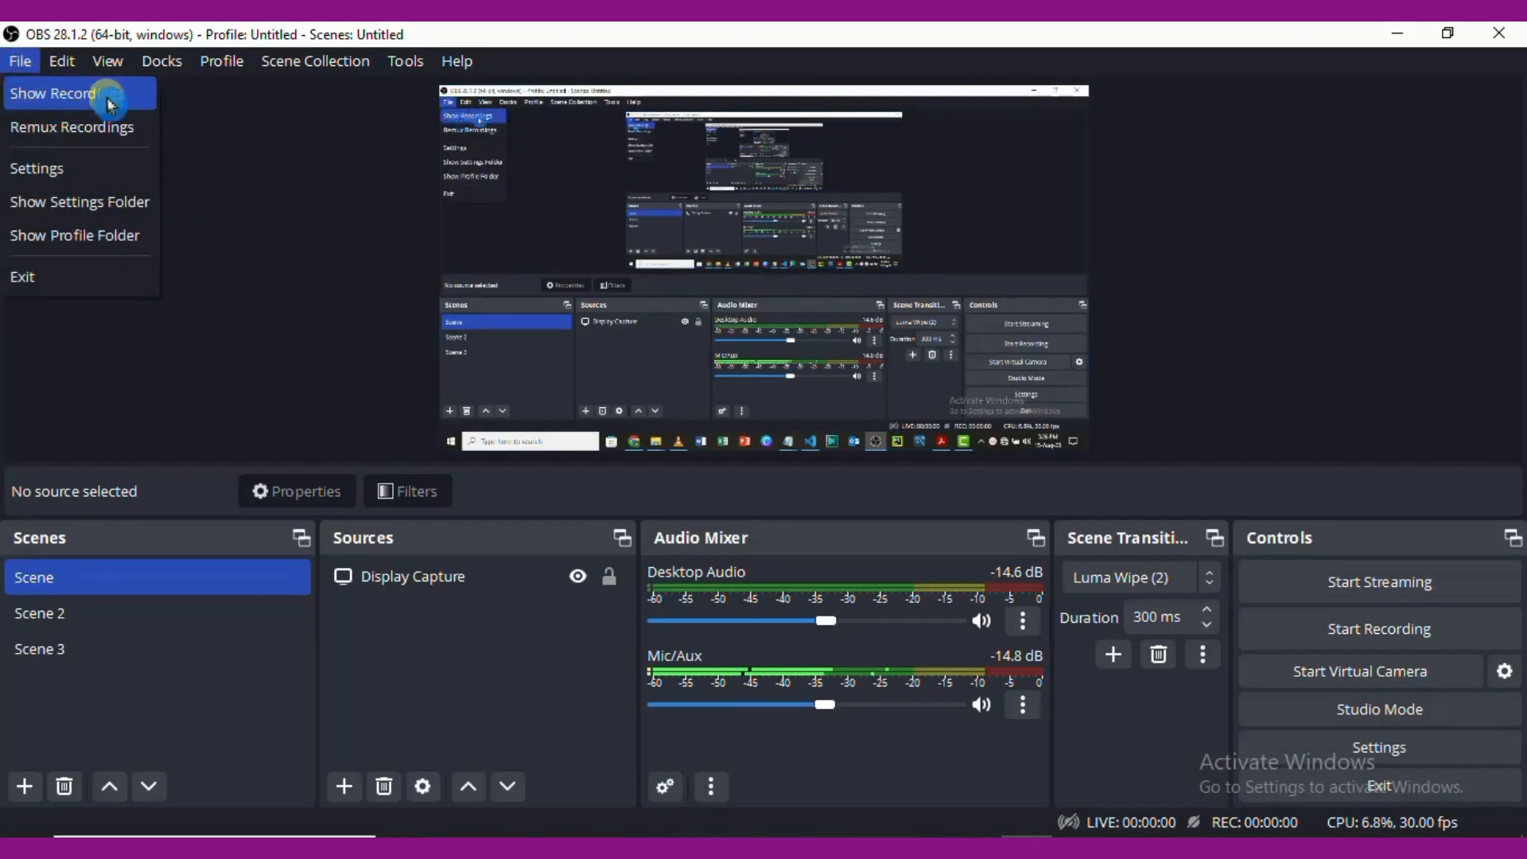
{"action": "left_click", "coordinate": [114, 107]}
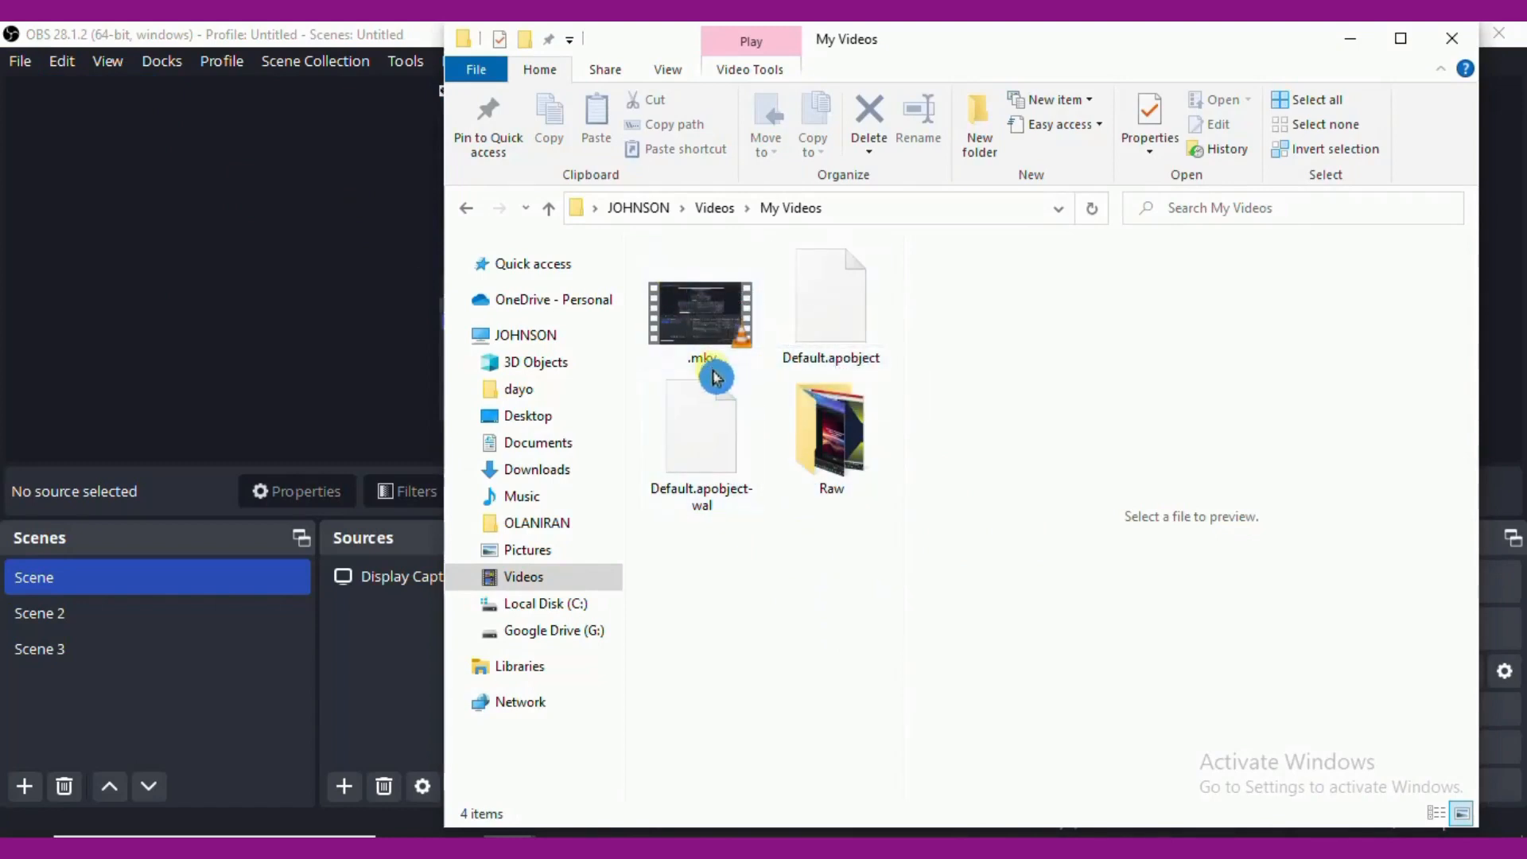
{"action": "left_click", "coordinate": [709, 315]}
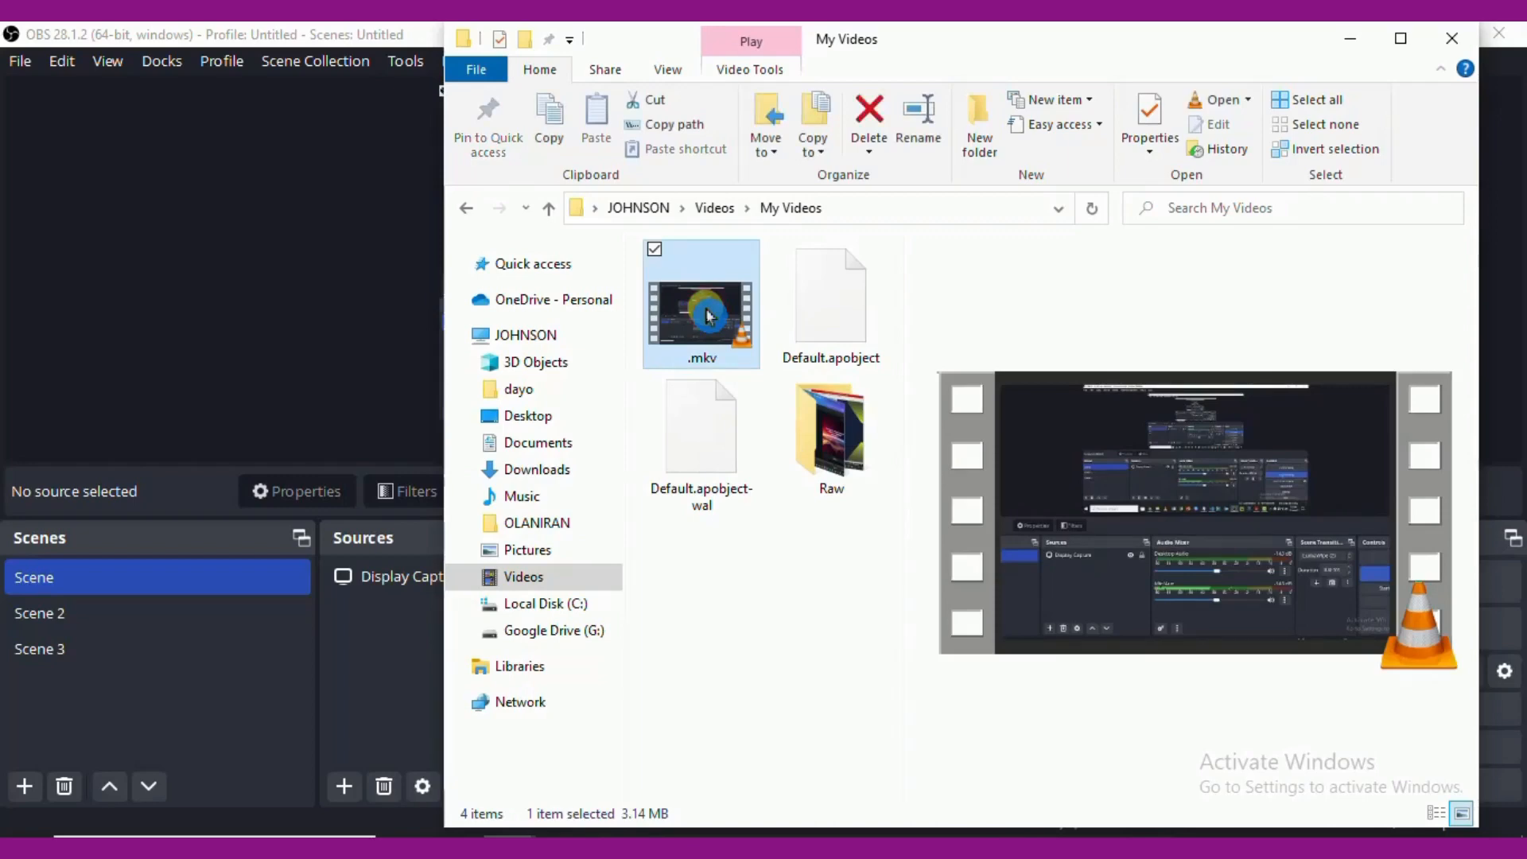
{"action": "double_click", "coordinate": [707, 316]}
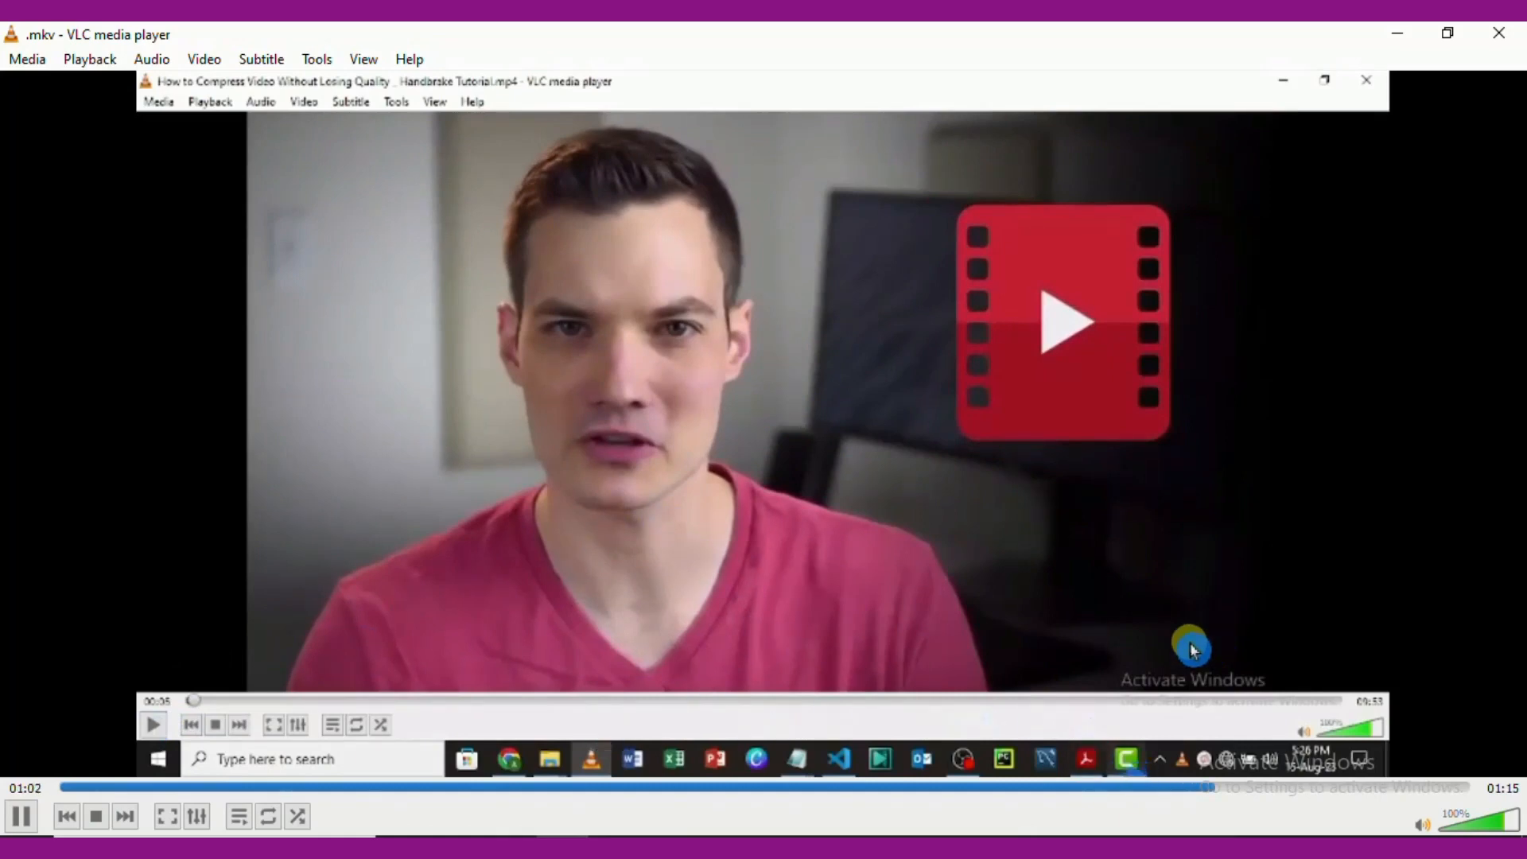
{"action": "key", "text": "space"}
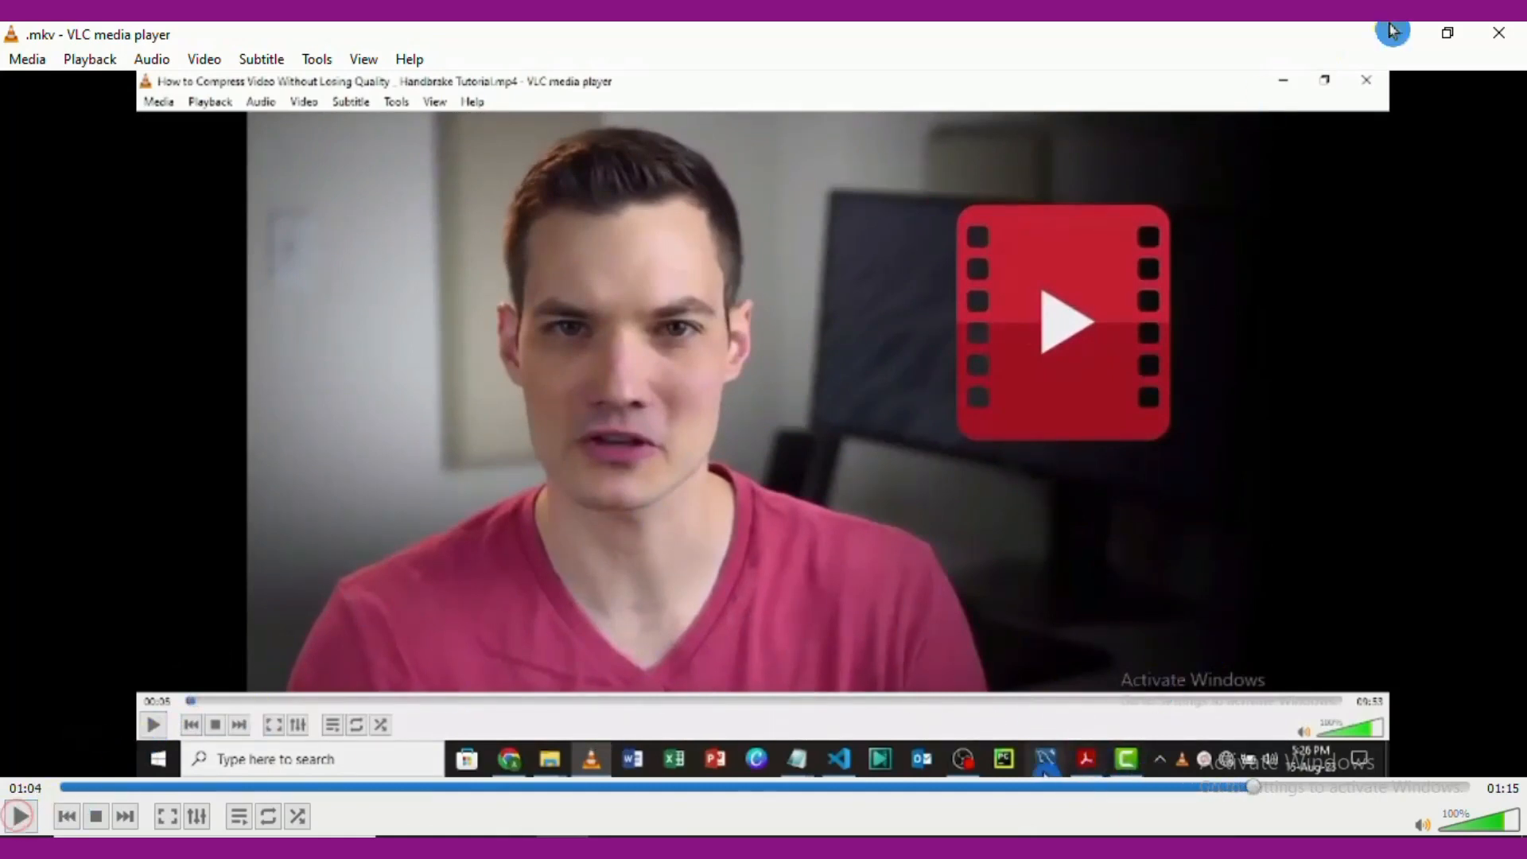
{"action": "left_click", "coordinate": [1500, 35]}
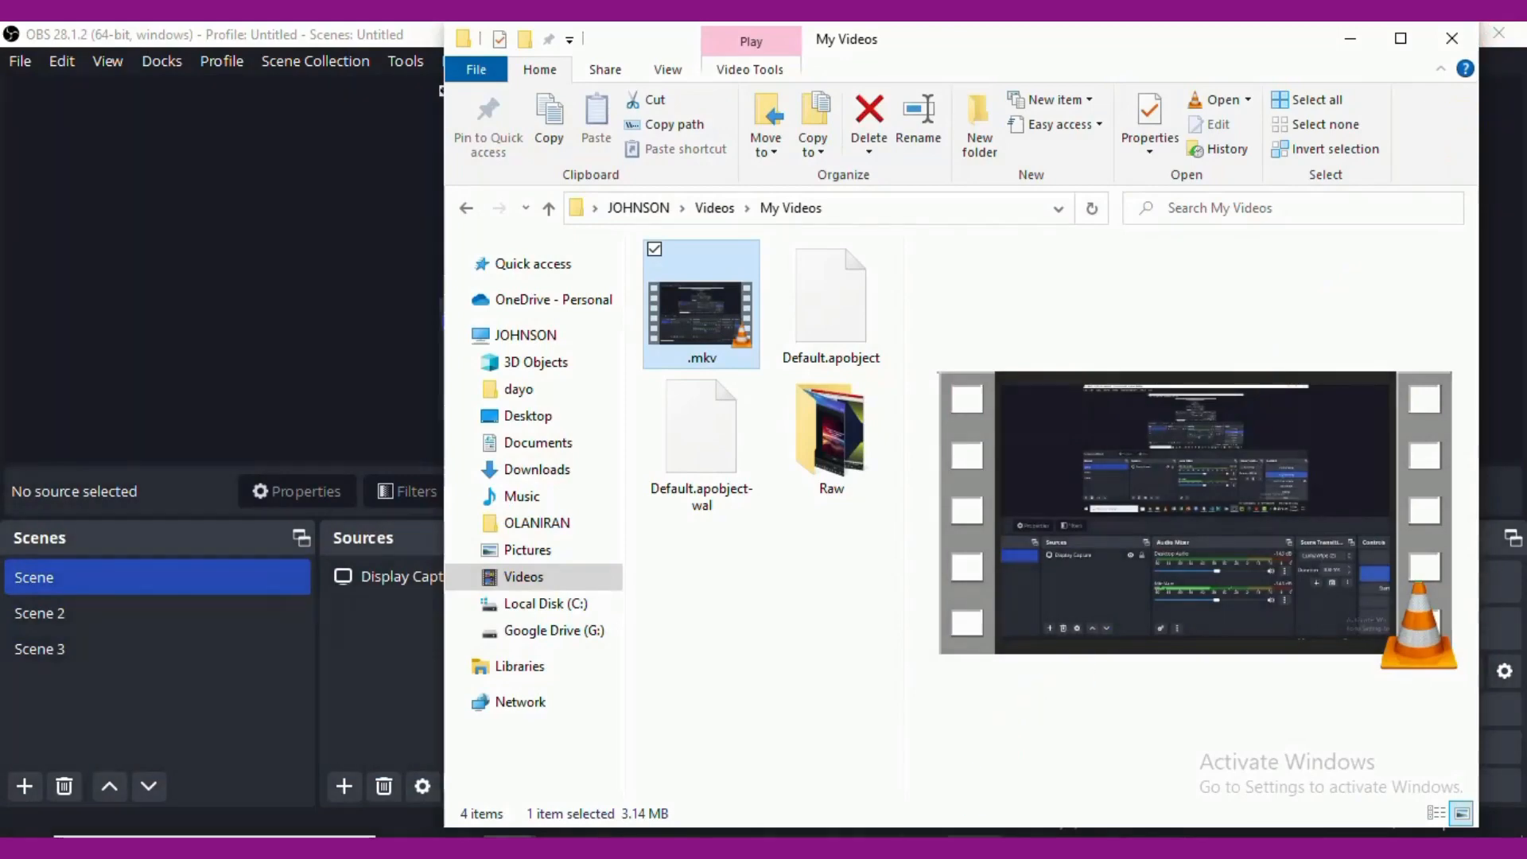
Step: Examine the .mkv recording's file type and details in the My Videos folder, and return to OBS
{"action": "left_click", "coordinate": [1026, 845]}
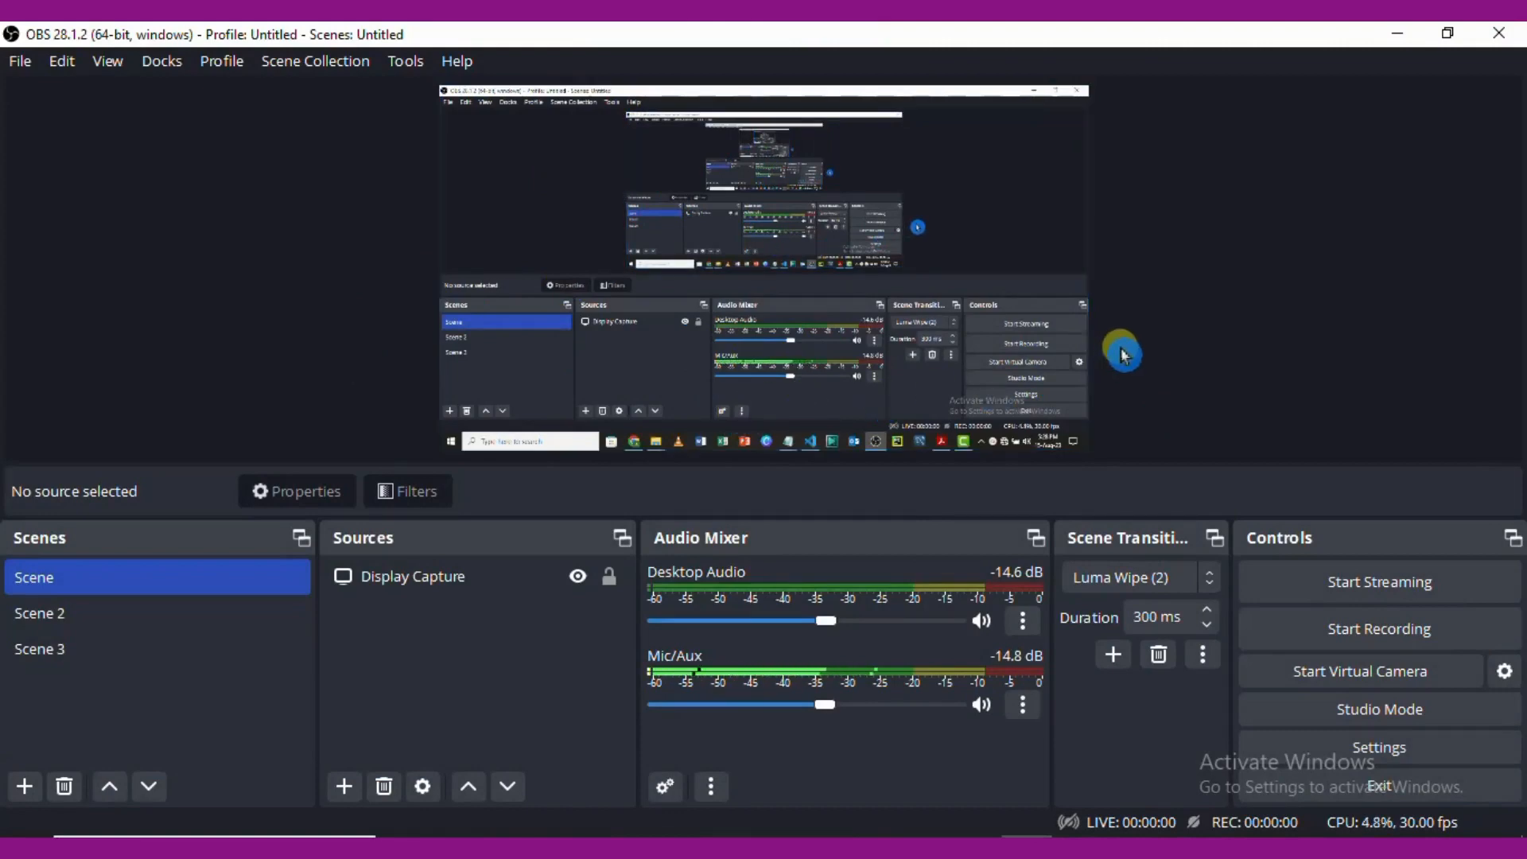
{"action": "mouse_move", "coordinate": [481, 857]}
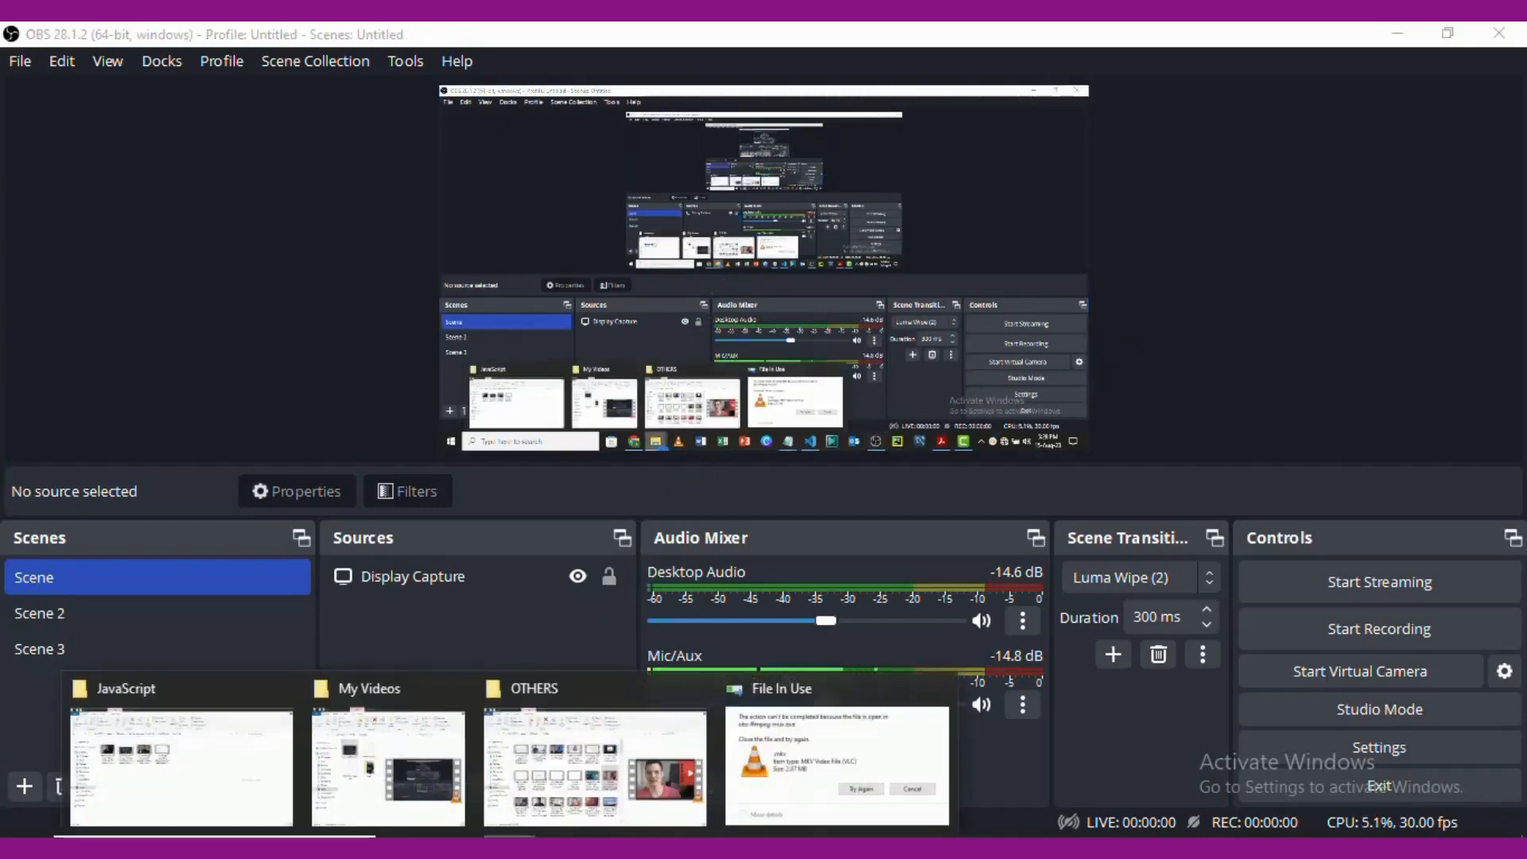
{"action": "left_click", "coordinate": [398, 807]}
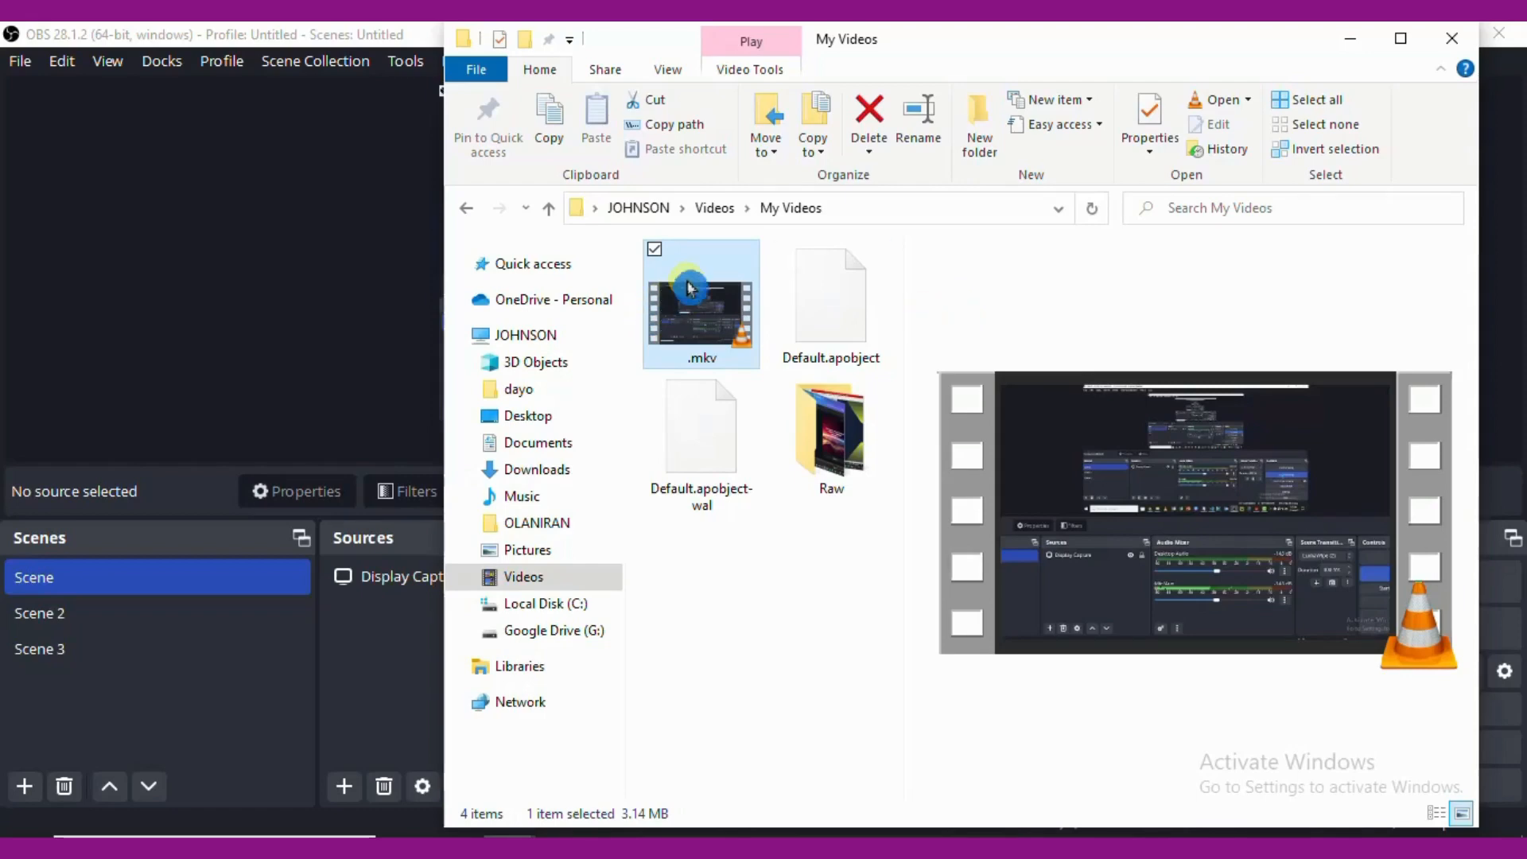
{"action": "mouse_move", "coordinate": [731, 298]}
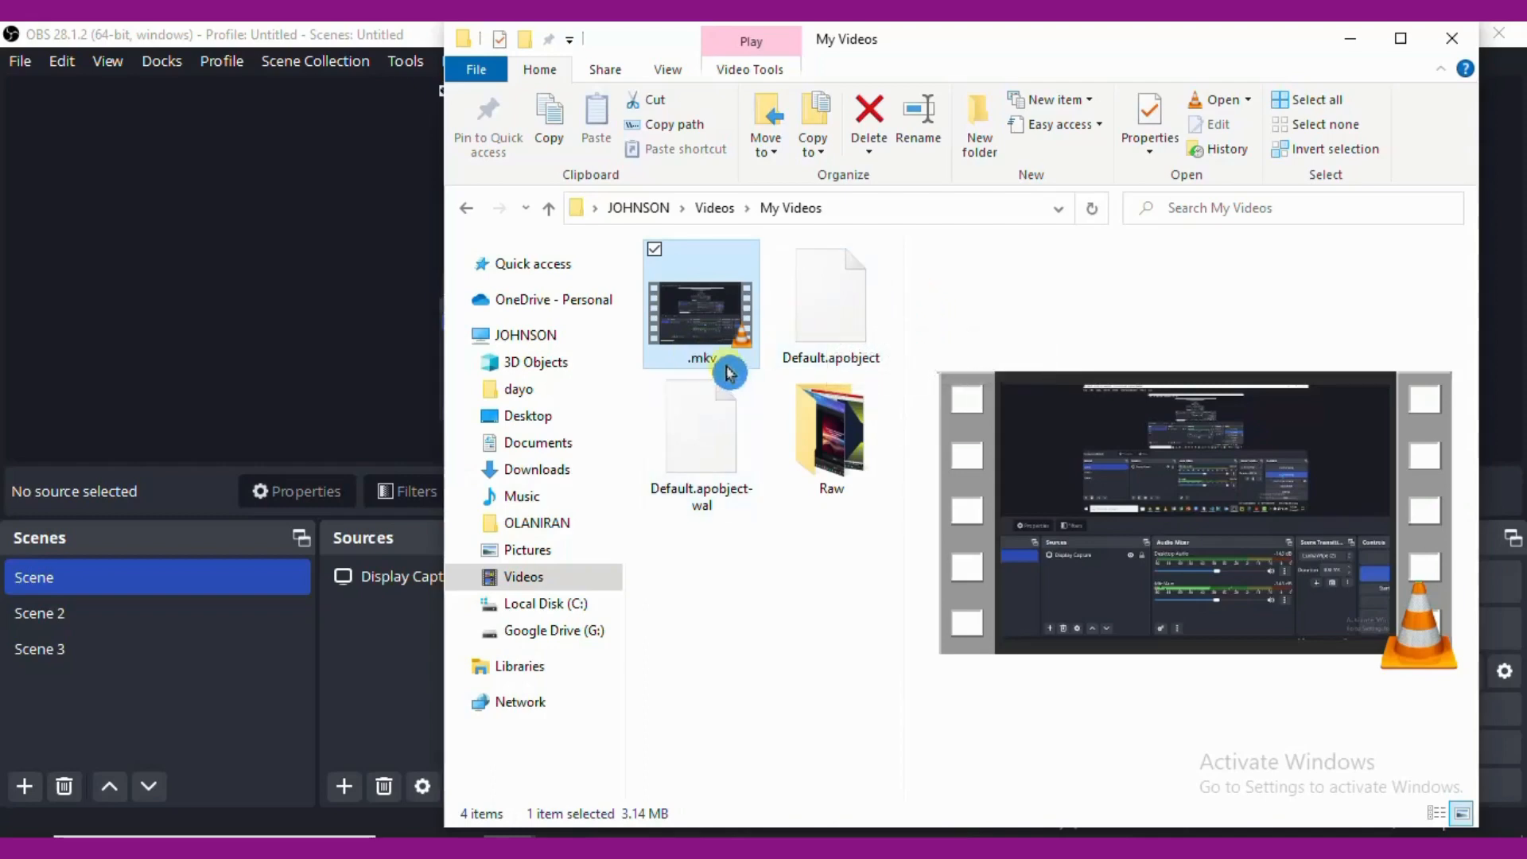
{"action": "mouse_move", "coordinate": [732, 368]}
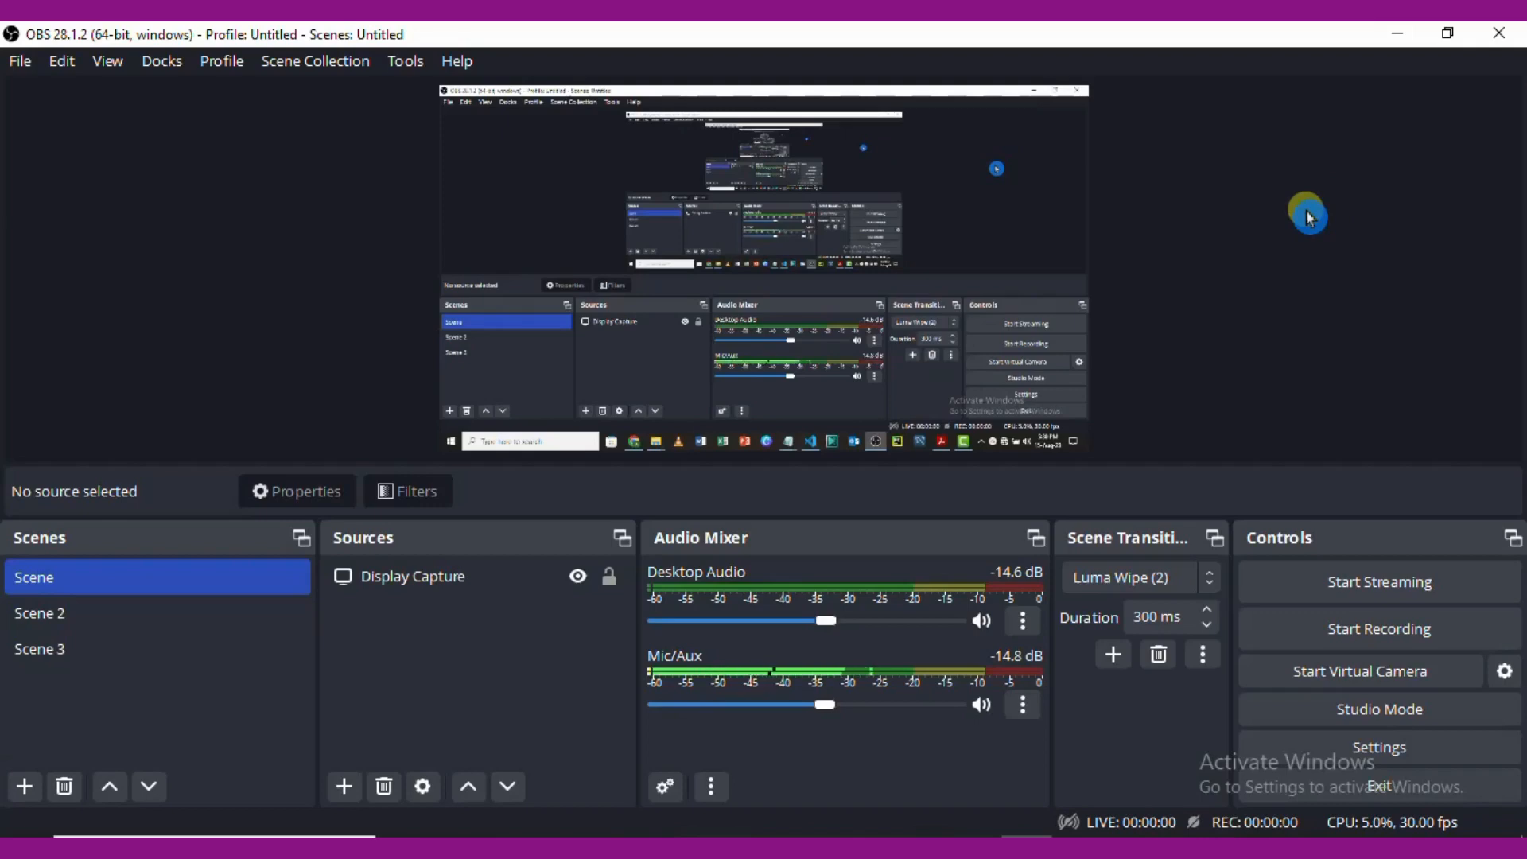
{"action": "mouse_move", "coordinate": [509, 836]}
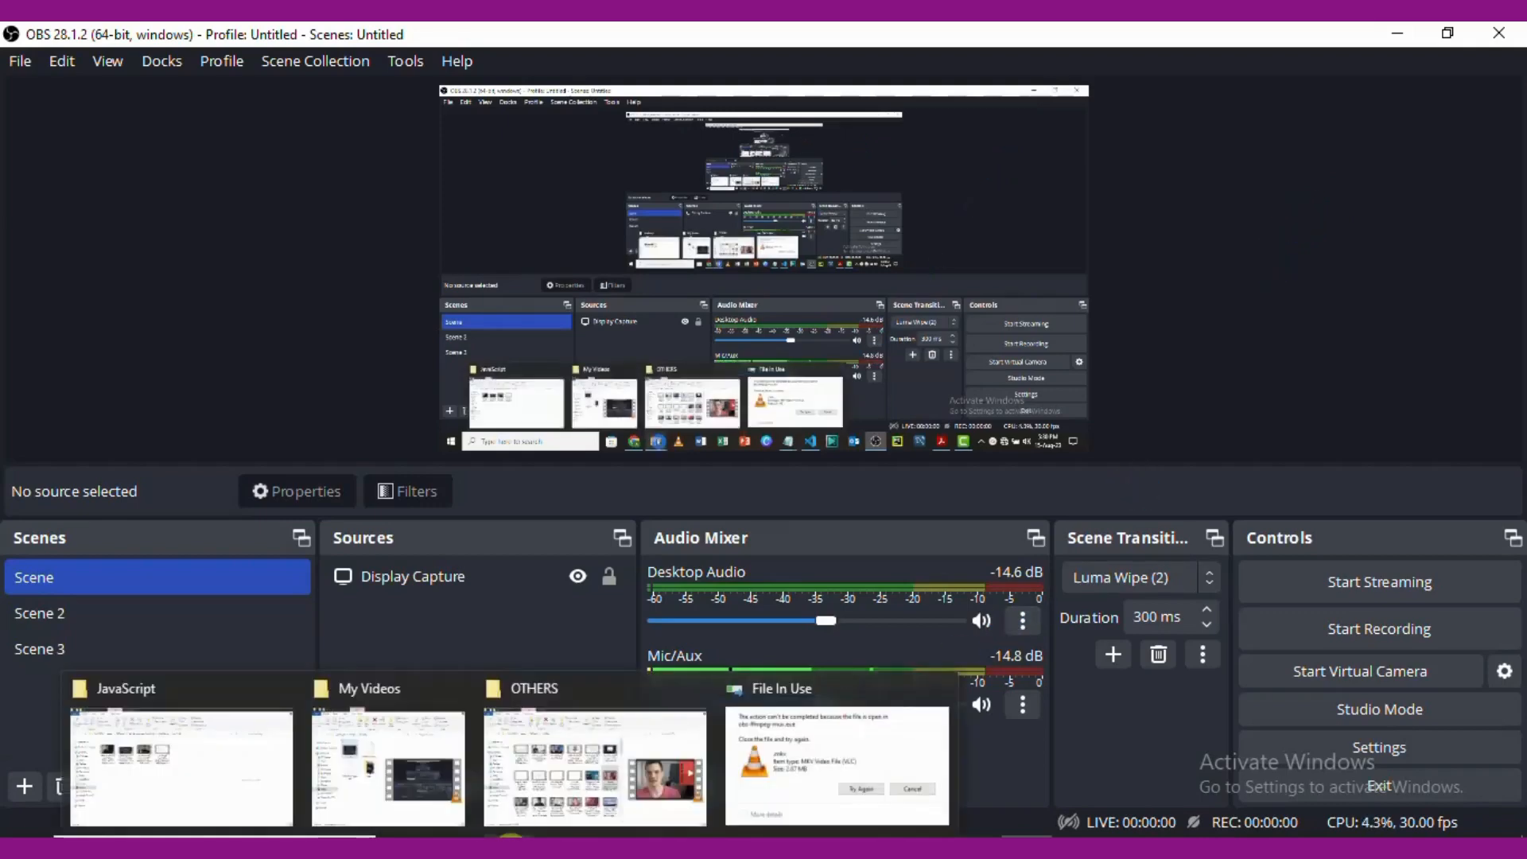
{"action": "left_click", "coordinate": [414, 787]}
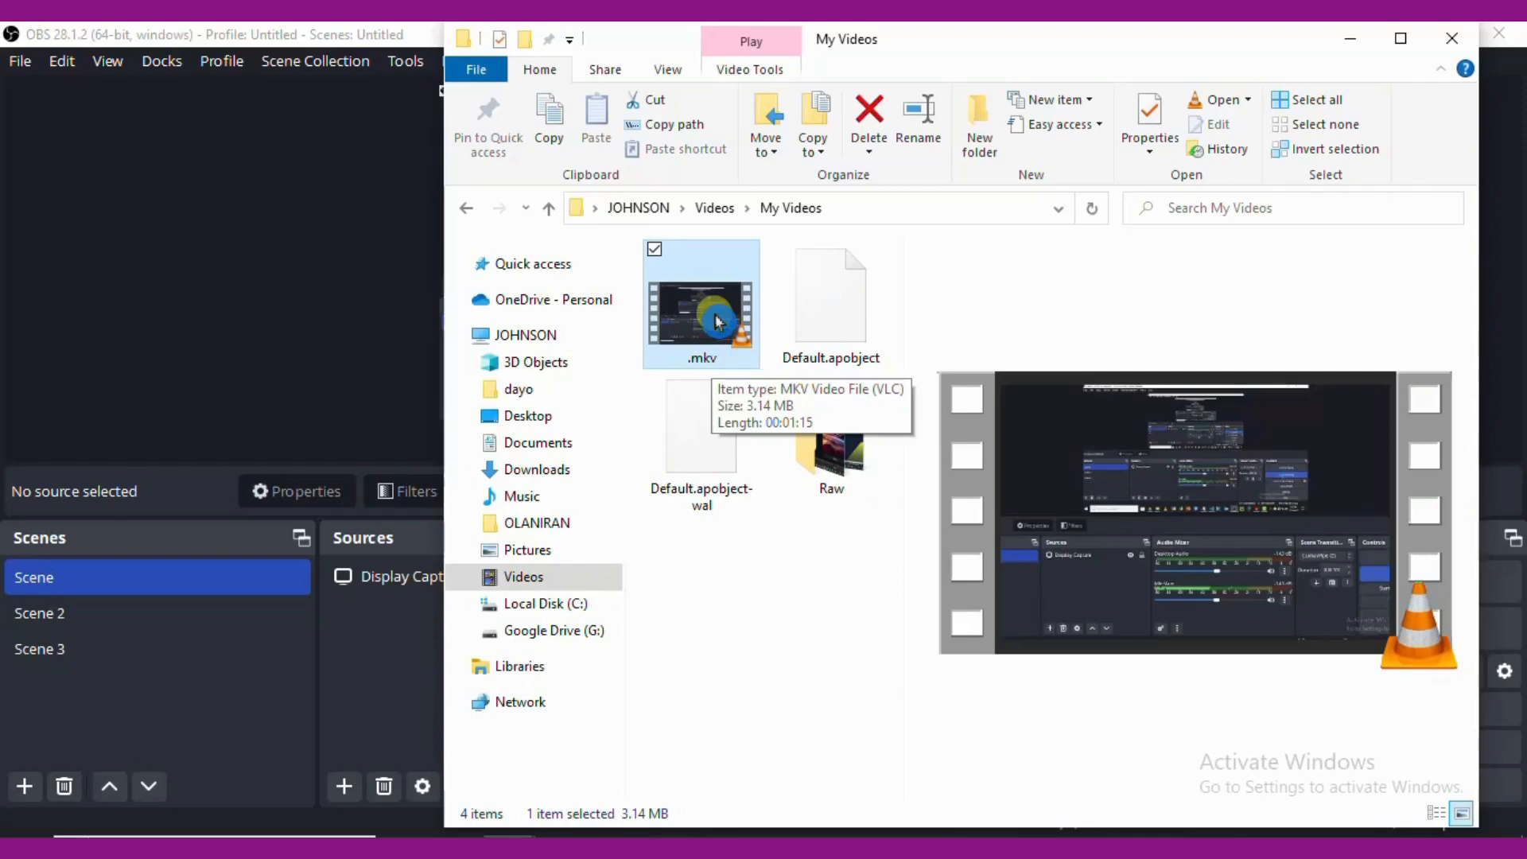
{"action": "left_click", "coordinate": [229, 289]}
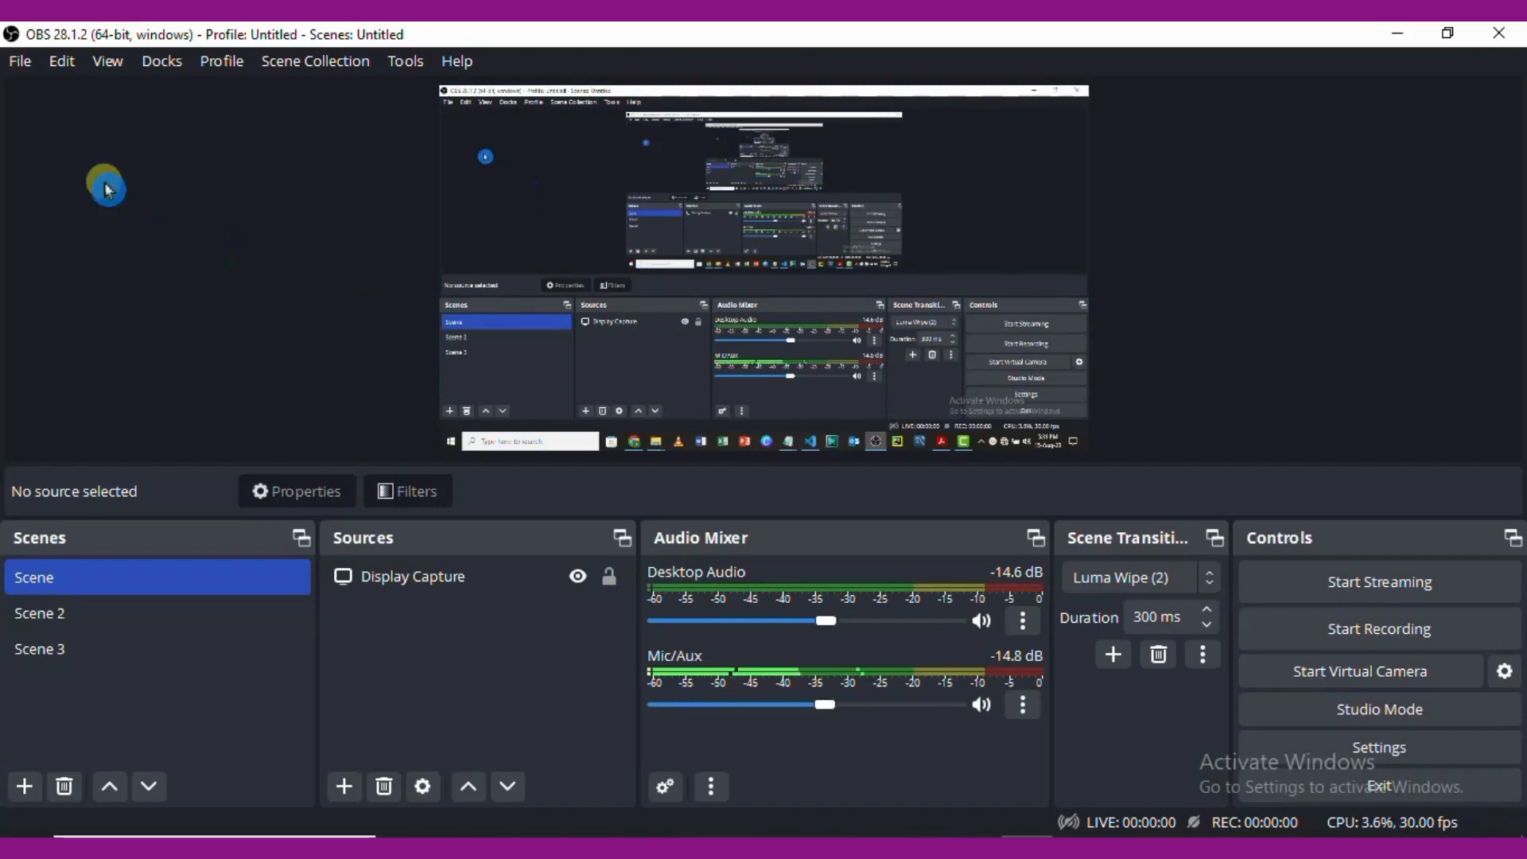
Step: Look over the General page of the OBS settings and close the Settings window
{"action": "left_click", "coordinate": [27, 67]}
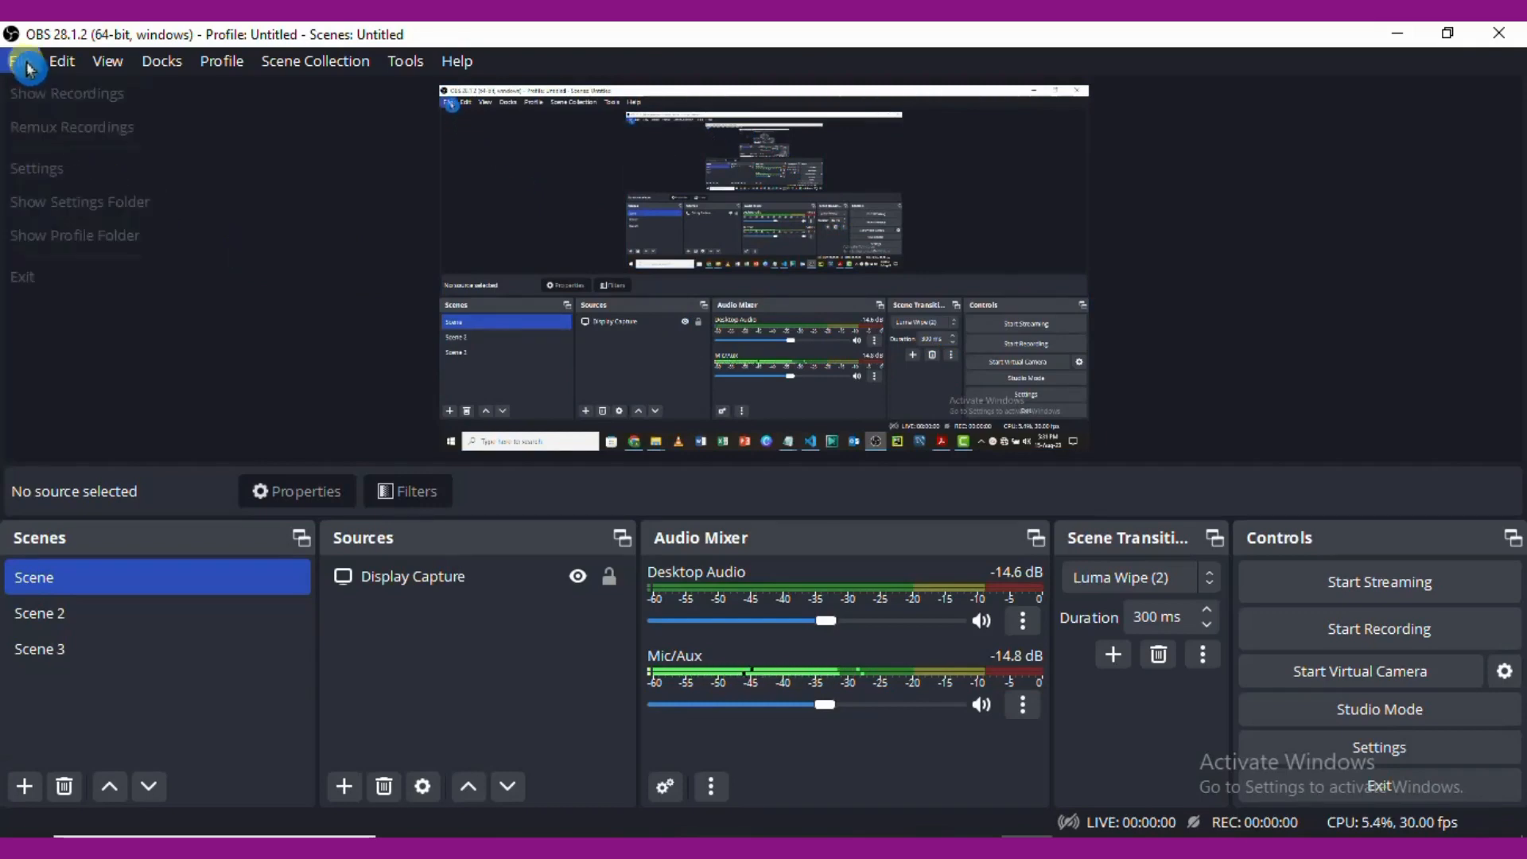
{"action": "left_click", "coordinate": [88, 170]}
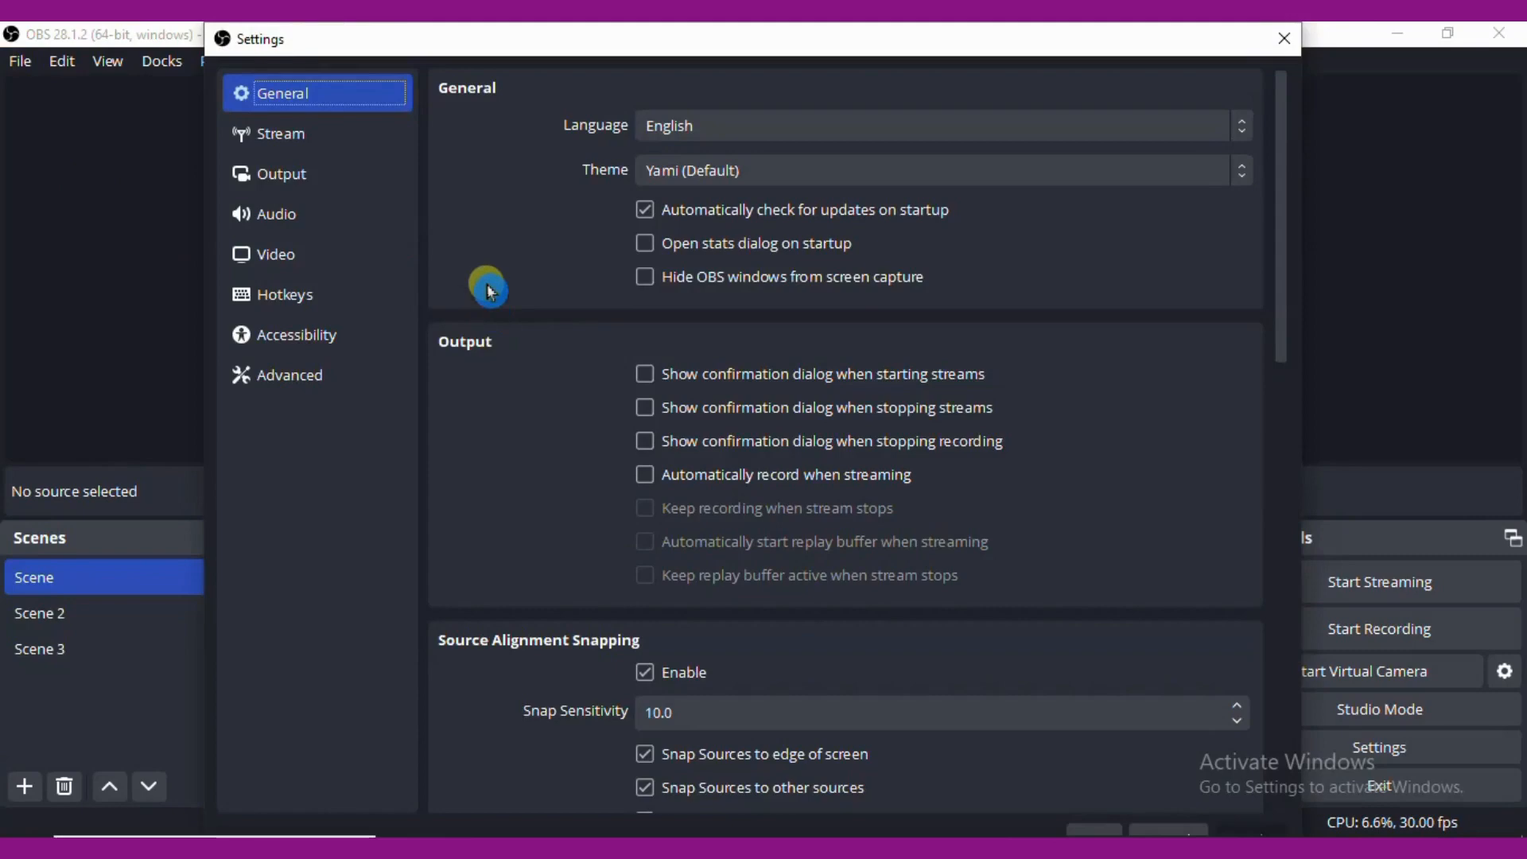
{"action": "left_click", "coordinate": [1284, 54]}
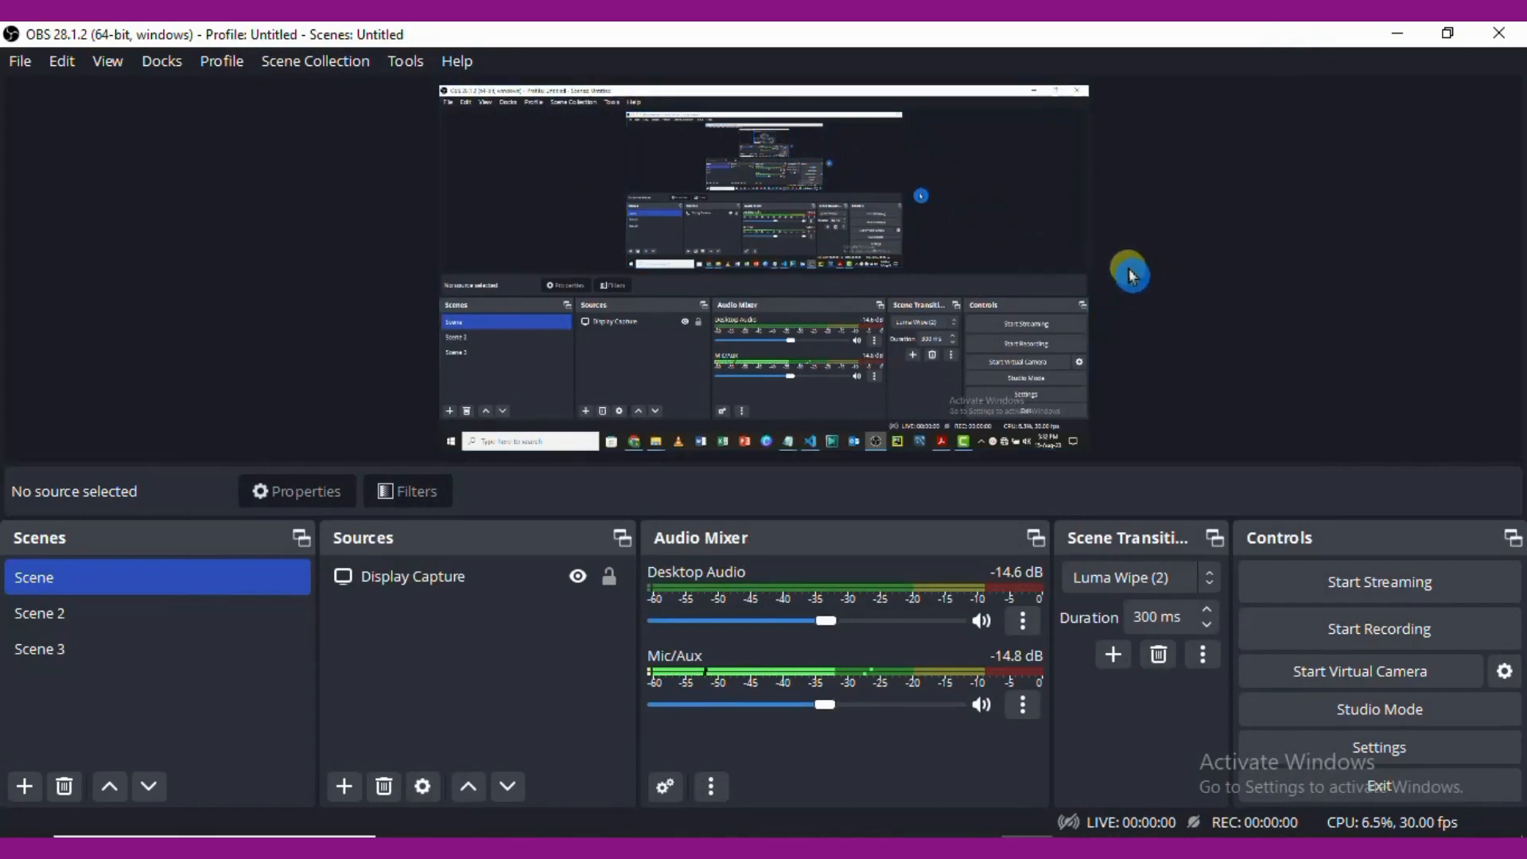
Step: Add the .mkv recording from the My Videos folder to the Remux Recordings list
{"action": "left_click", "coordinate": [24, 62]}
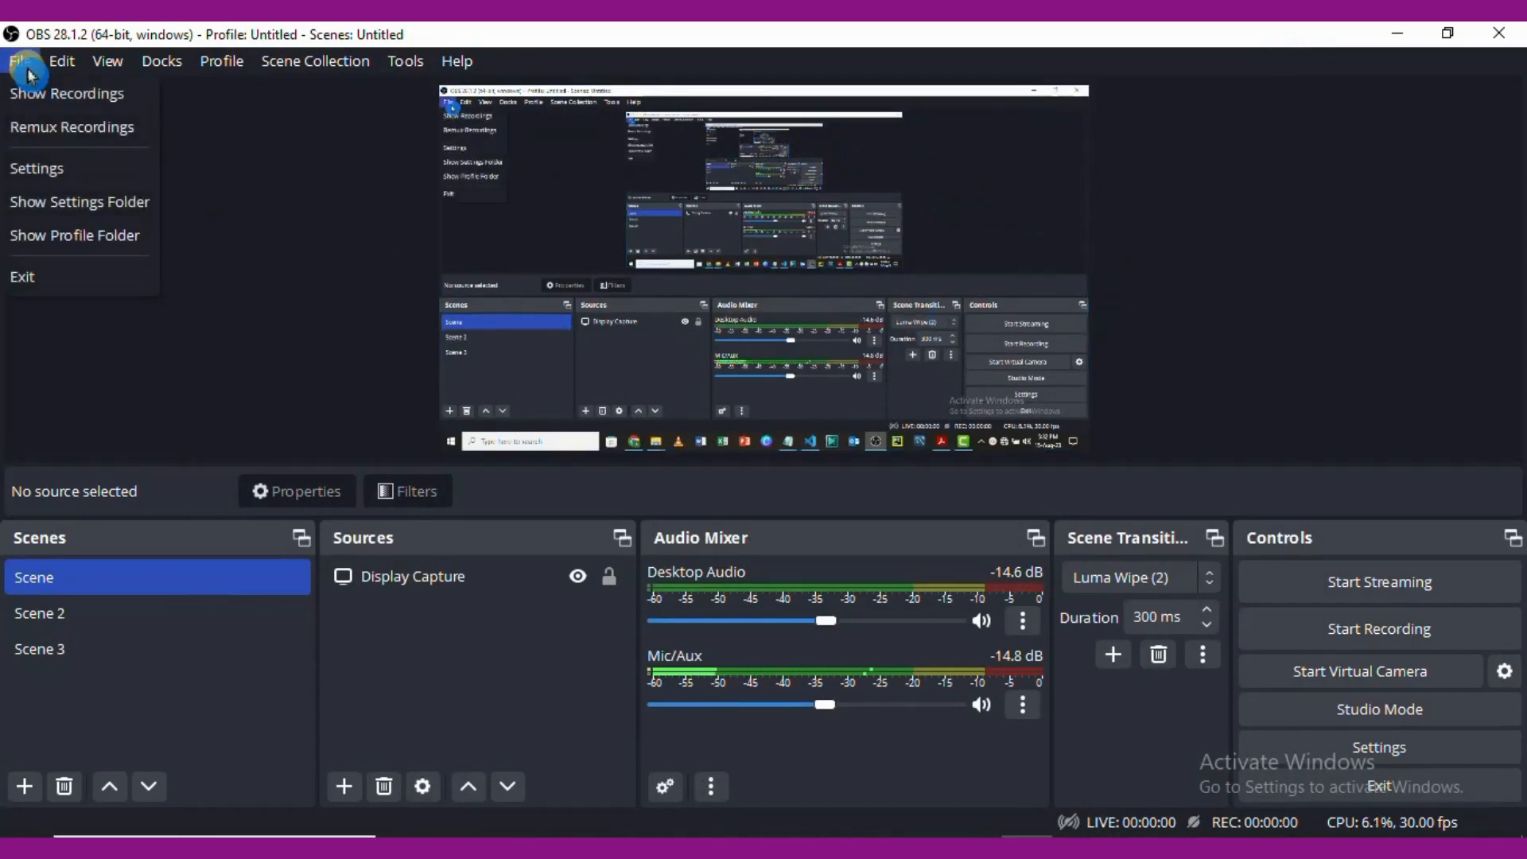
{"action": "left_click", "coordinate": [74, 129]}
{"action": "left_click", "coordinate": [556, 297]}
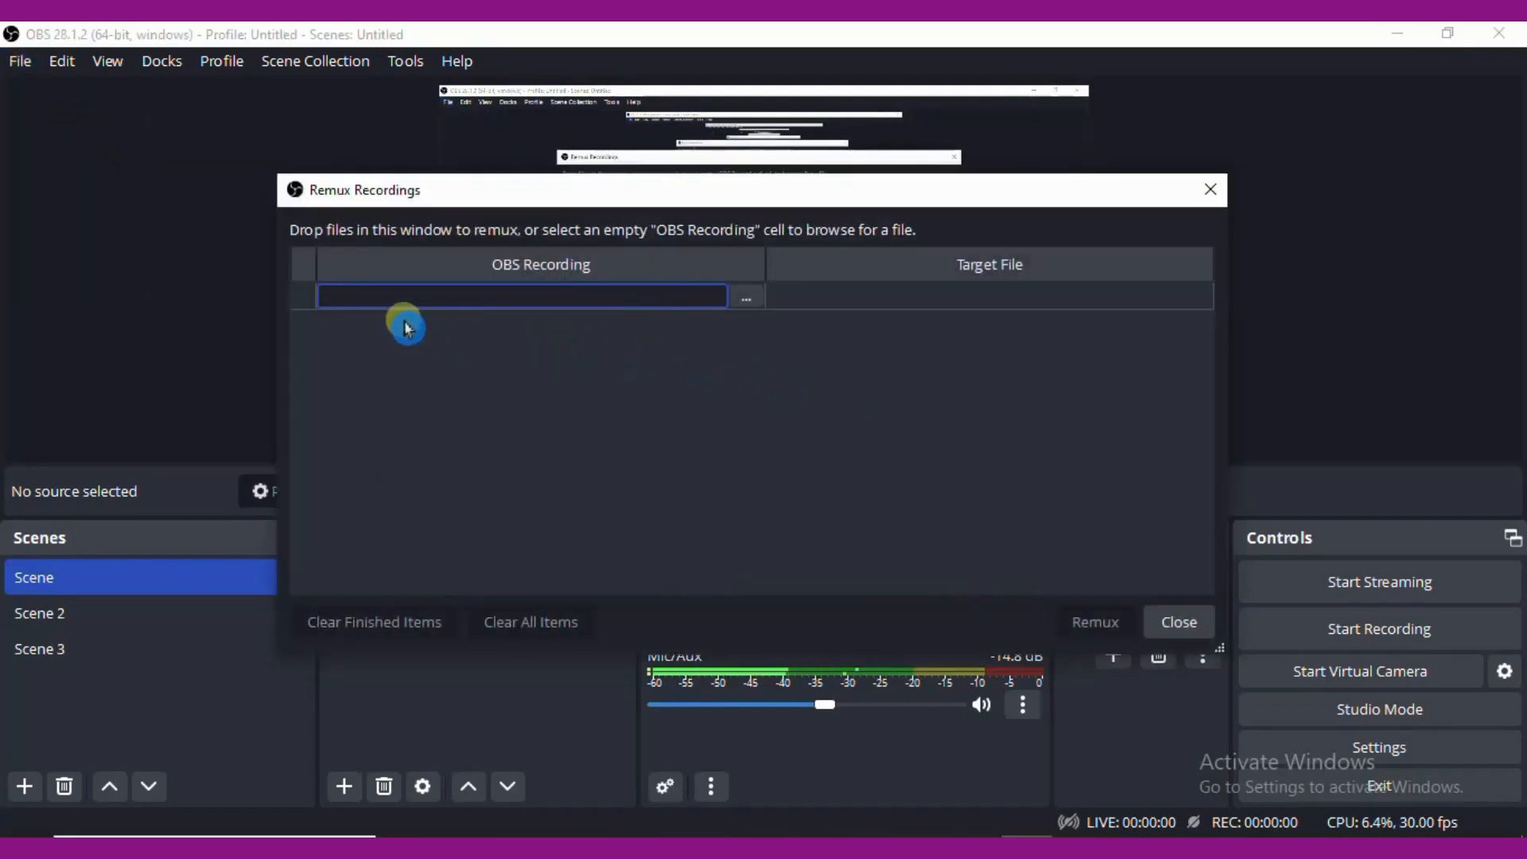
{"action": "left_click", "coordinate": [752, 305]}
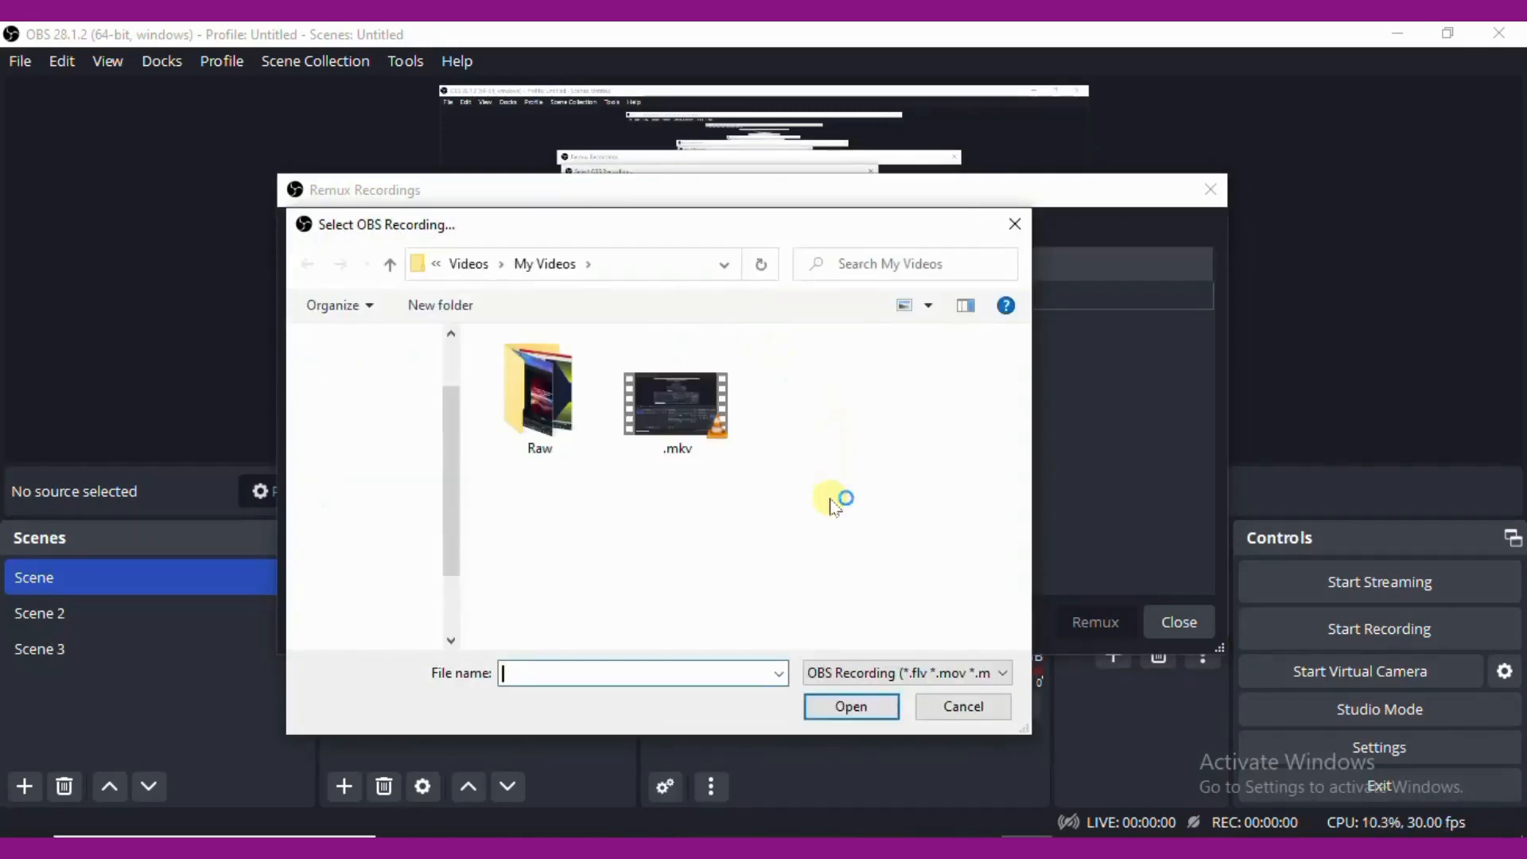
{"action": "double_click", "coordinate": [707, 398]}
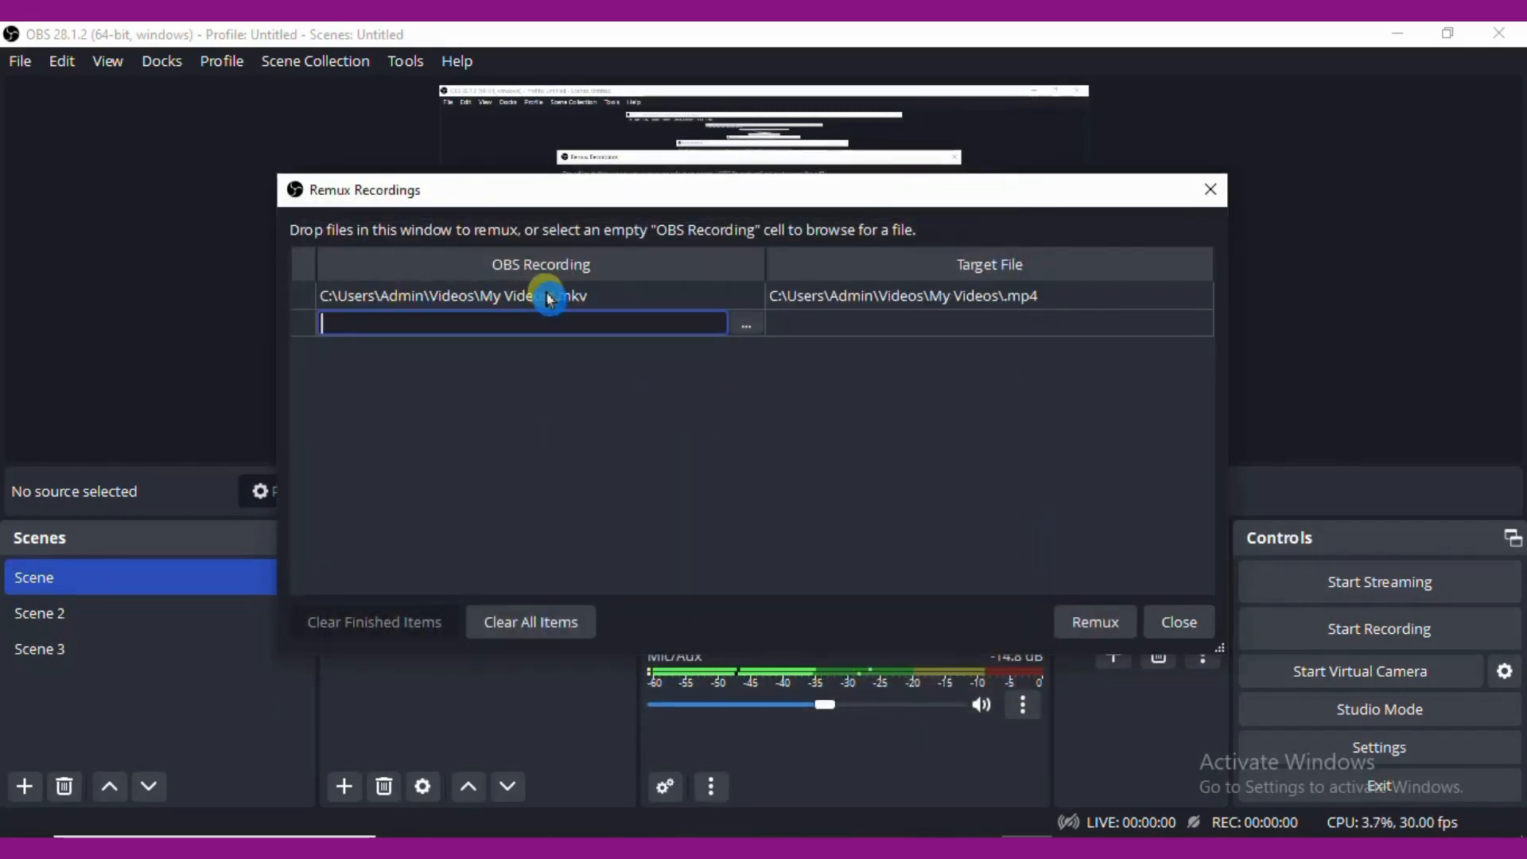
Step: Remux the .mkv recording to an .mp4 file in My Videos and close the Remux Recordings window
{"action": "left_click", "coordinate": [1093, 633]}
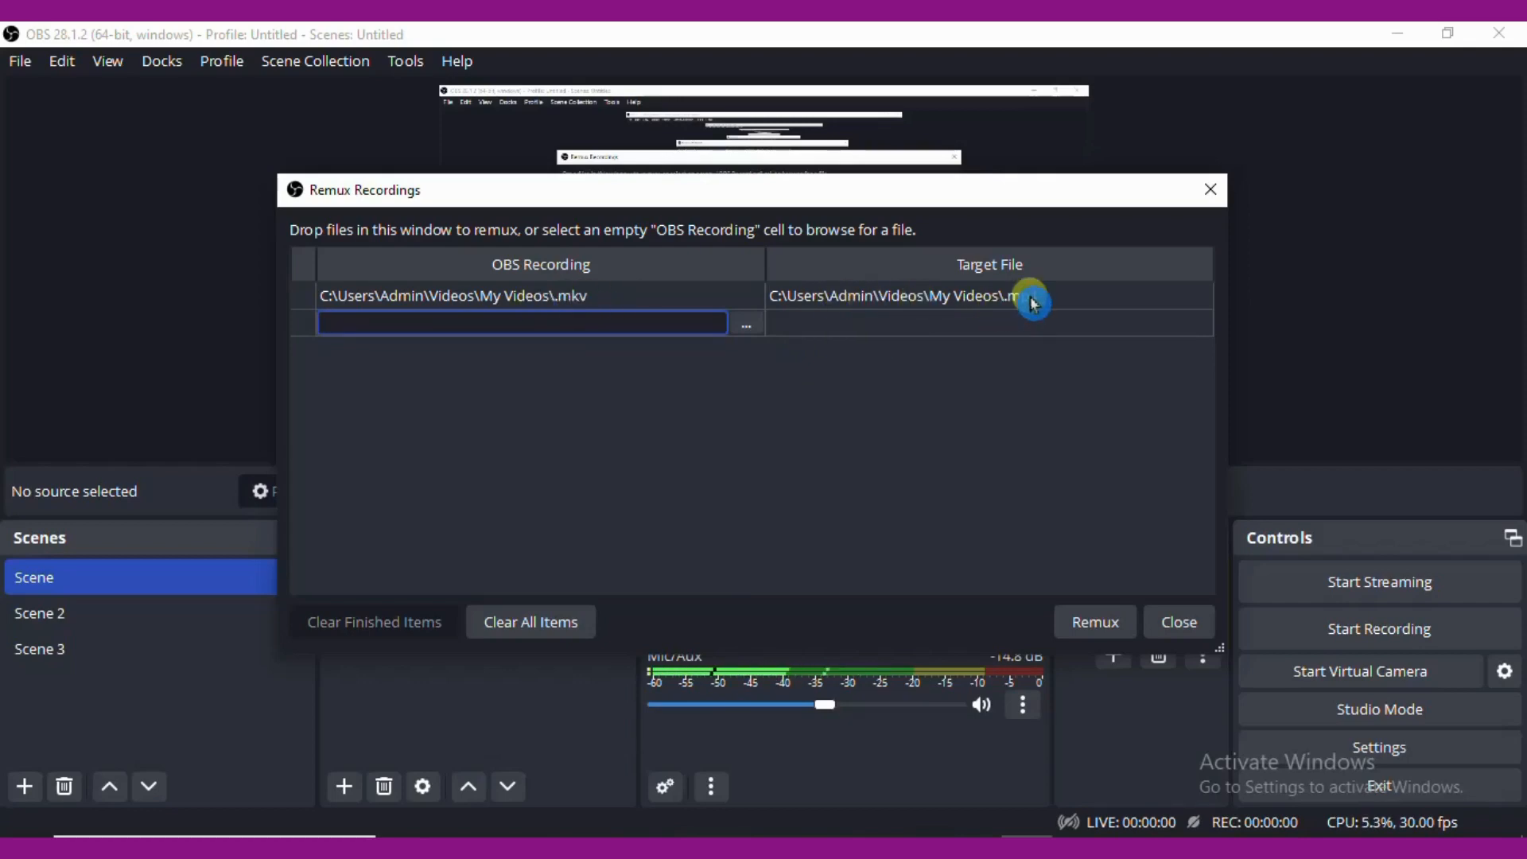
{"action": "left_click", "coordinate": [1095, 624]}
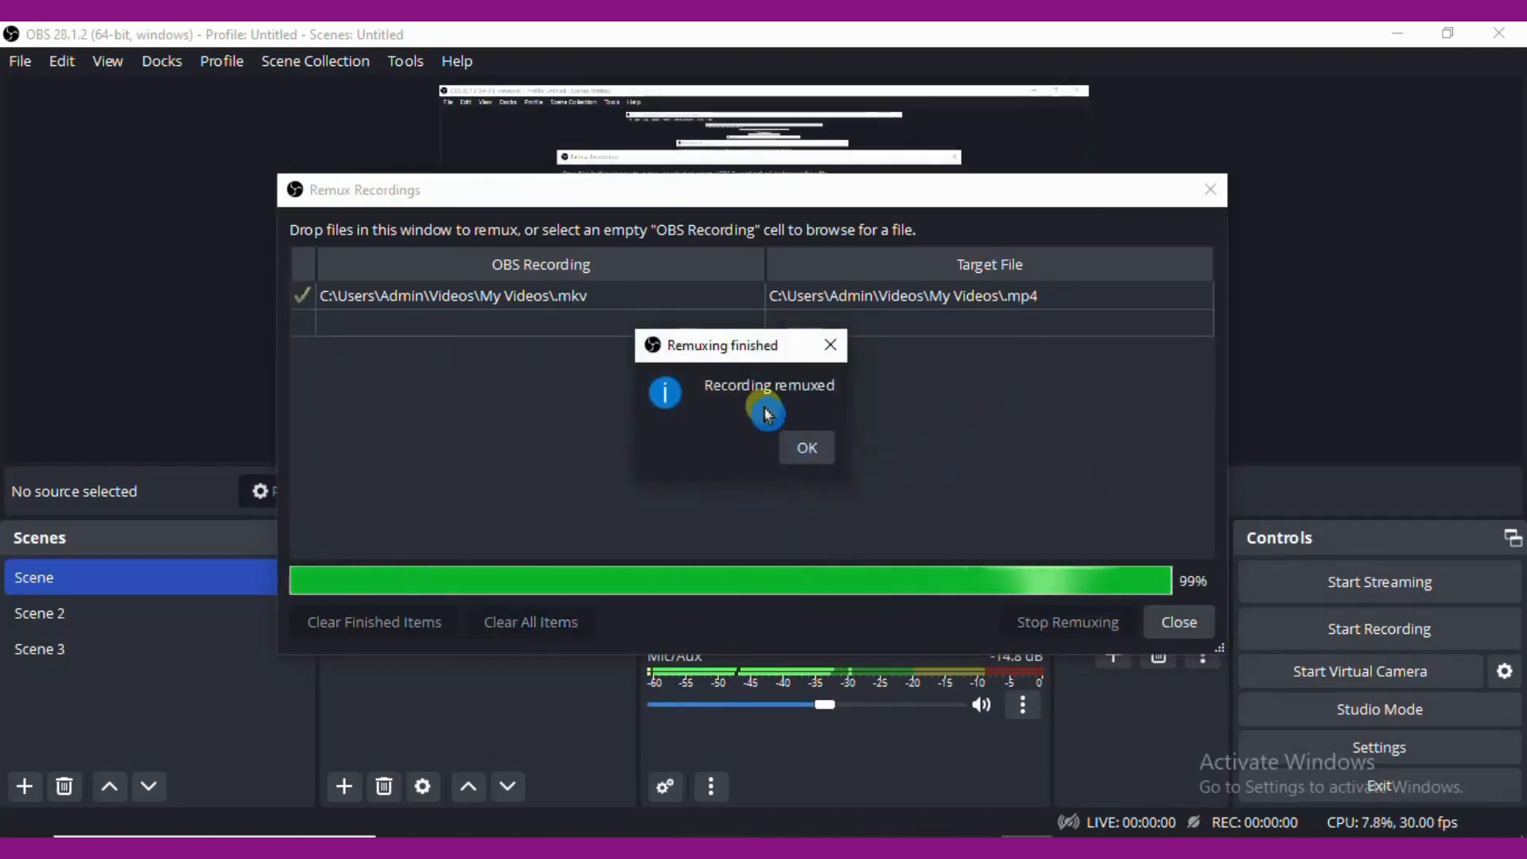
{"action": "left_click", "coordinate": [809, 454]}
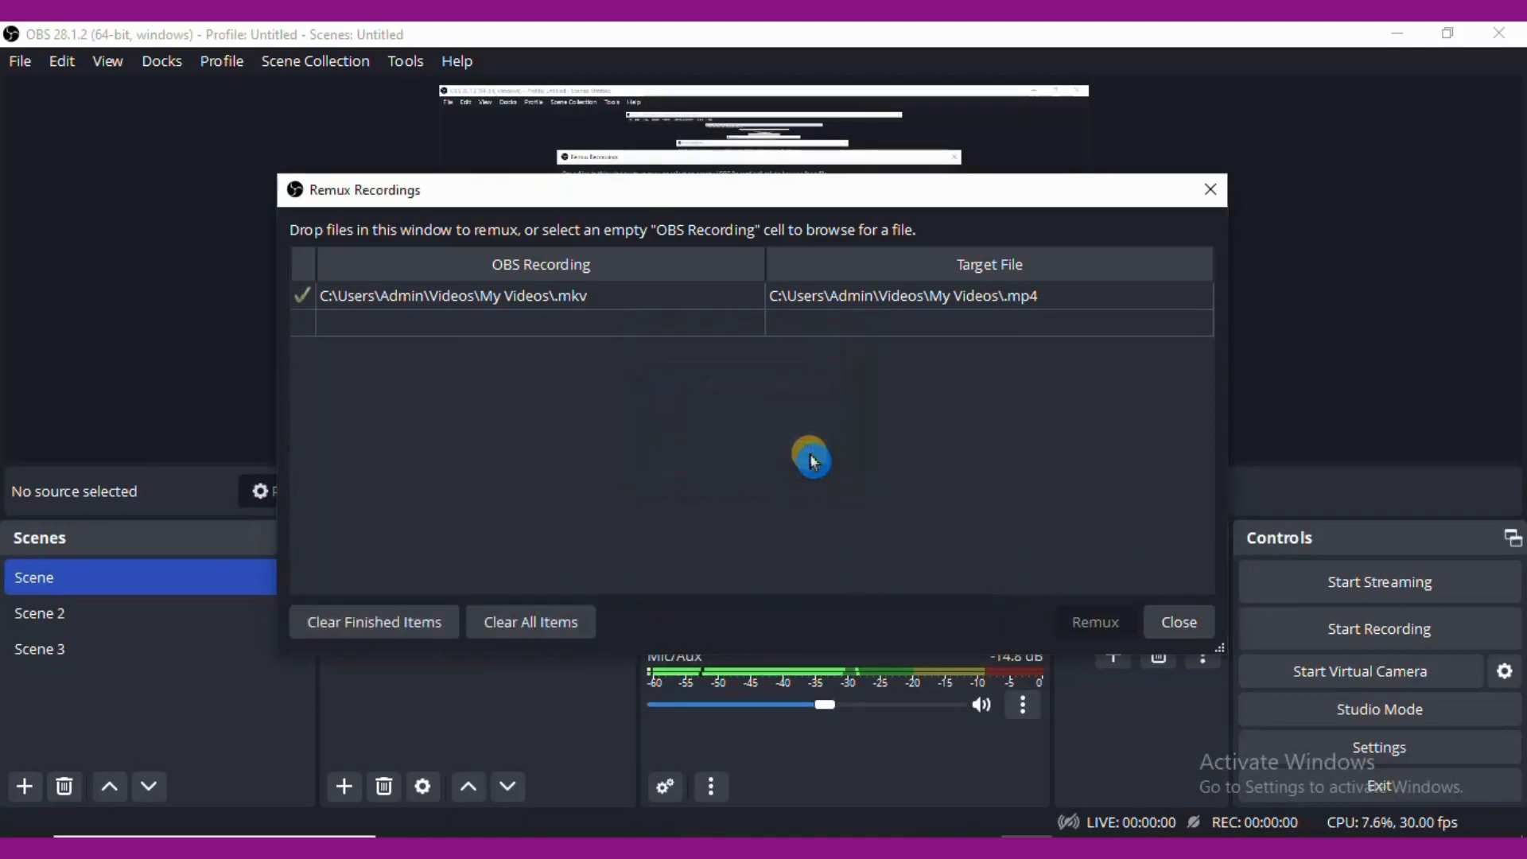
{"action": "left_click", "coordinate": [1185, 629]}
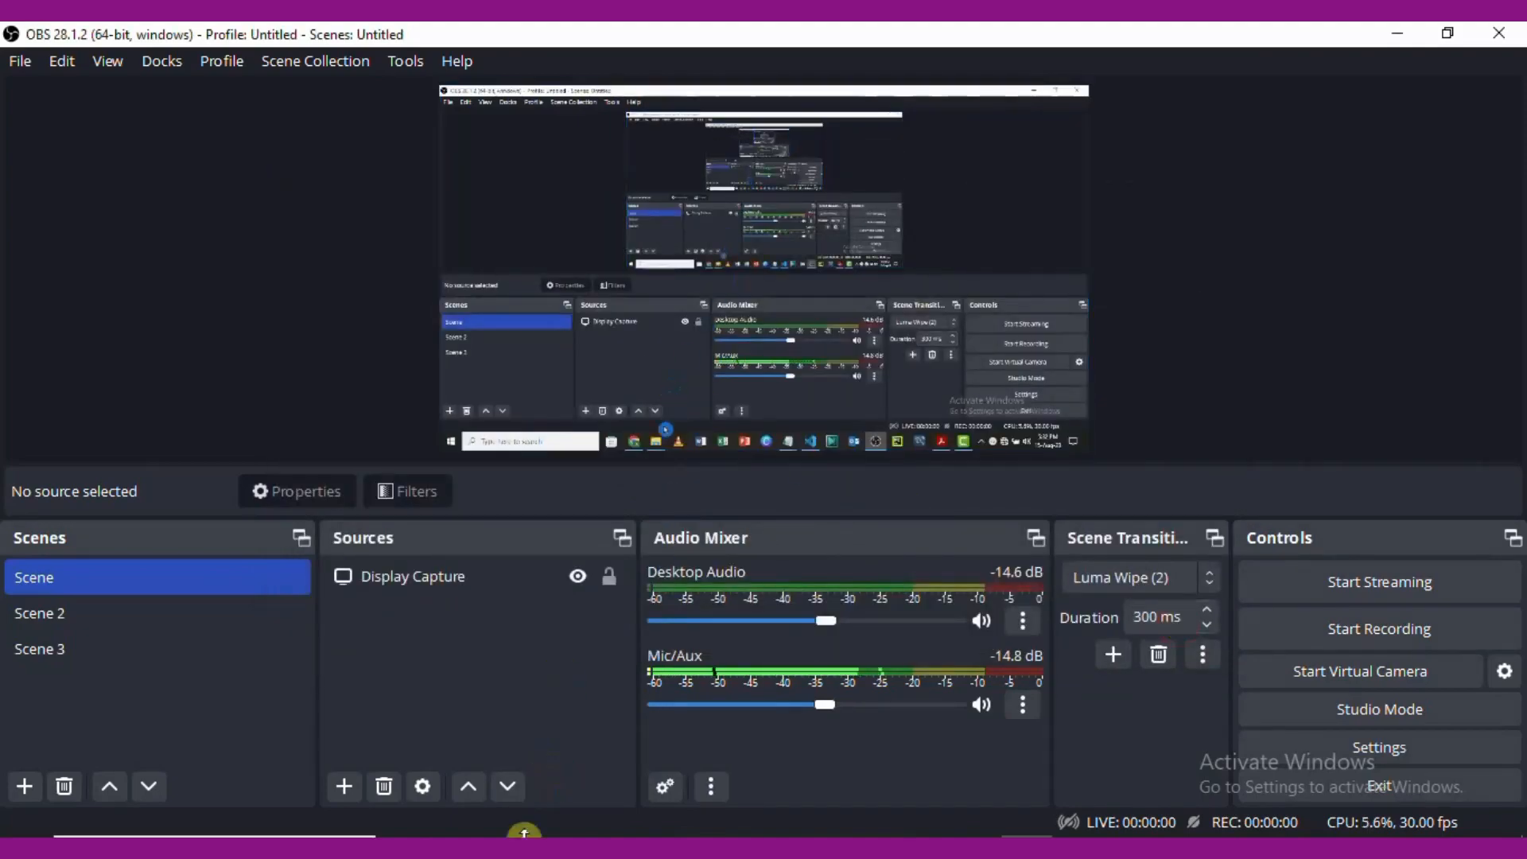
Step: Switch to the My Videos folder, maximize its window and check the remuxed .mp4 file beside the .mkv recording
{"action": "mouse_move", "coordinate": [524, 831]}
{"action": "left_click", "coordinate": [398, 760]}
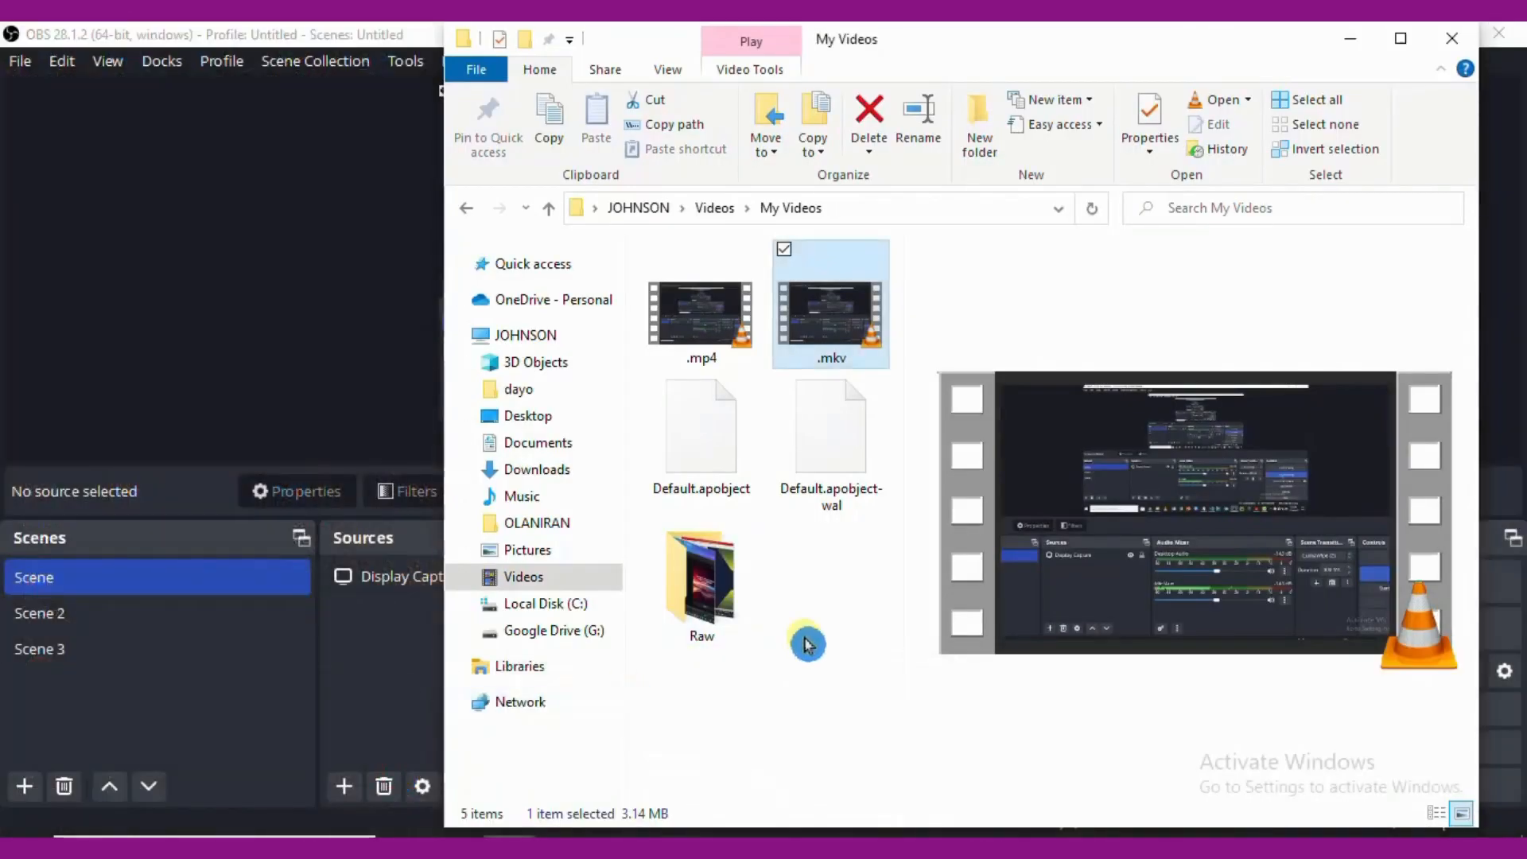
{"action": "left_click", "coordinate": [1401, 38]}
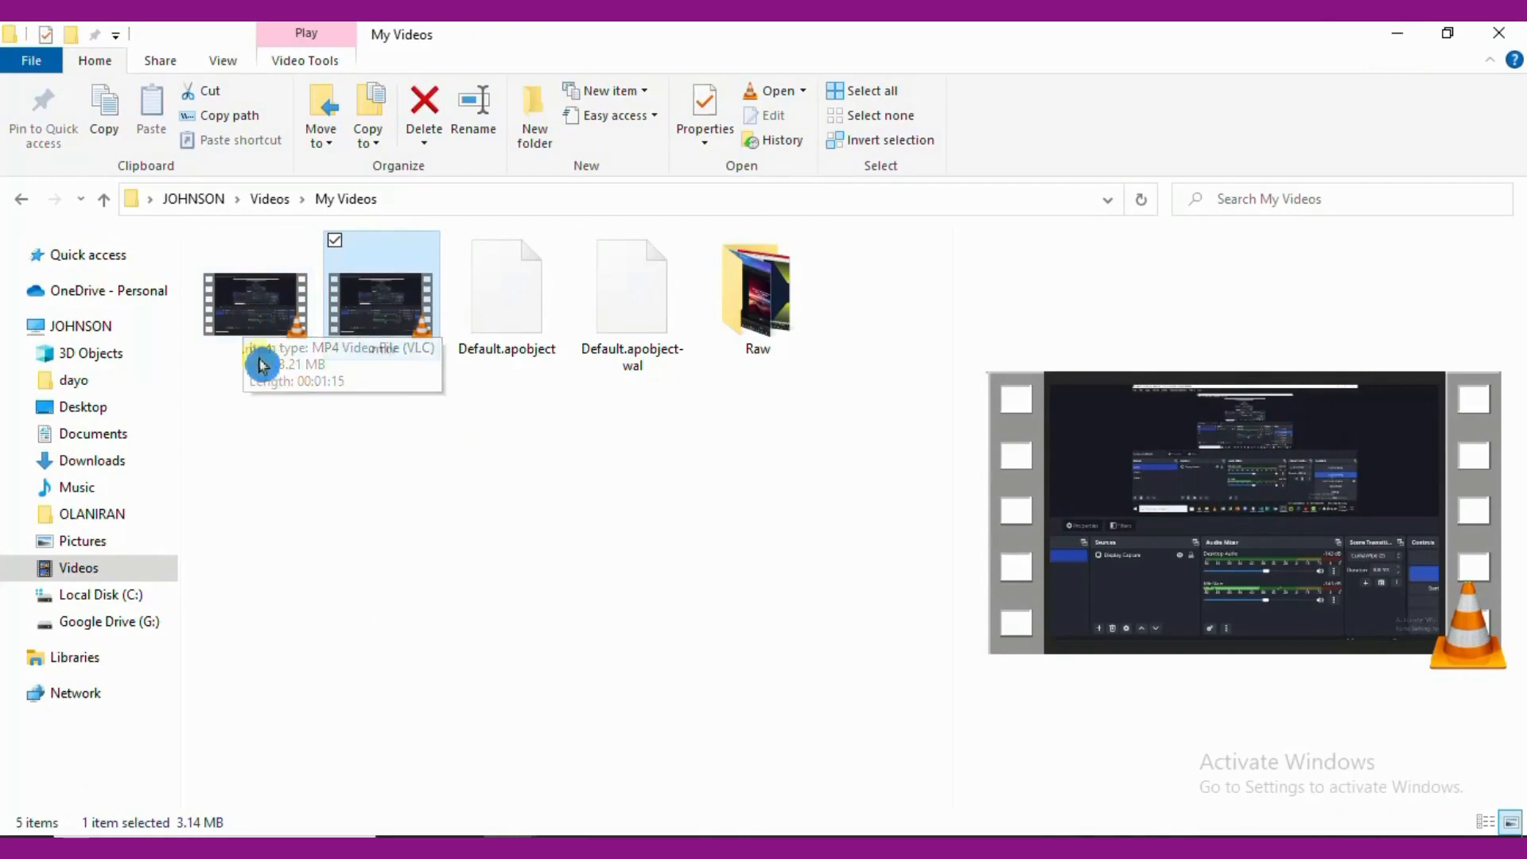
Step: Play the remuxed .mp4 file, skip ahead to around 0:54 to check the playback, and close the player
{"action": "left_click", "coordinate": [244, 309]}
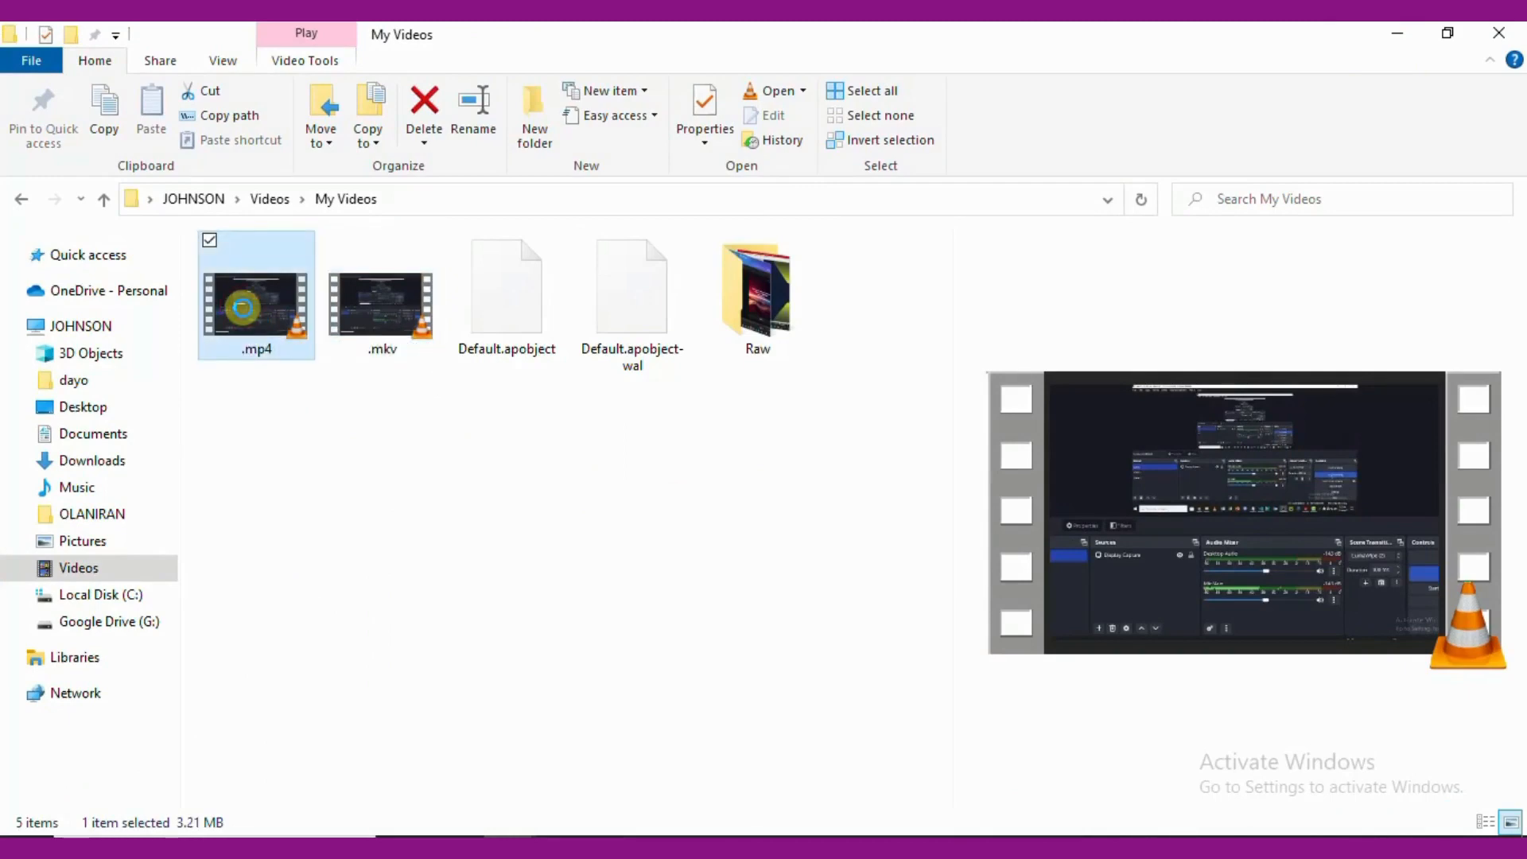
{"action": "double_click", "coordinate": [275, 368]}
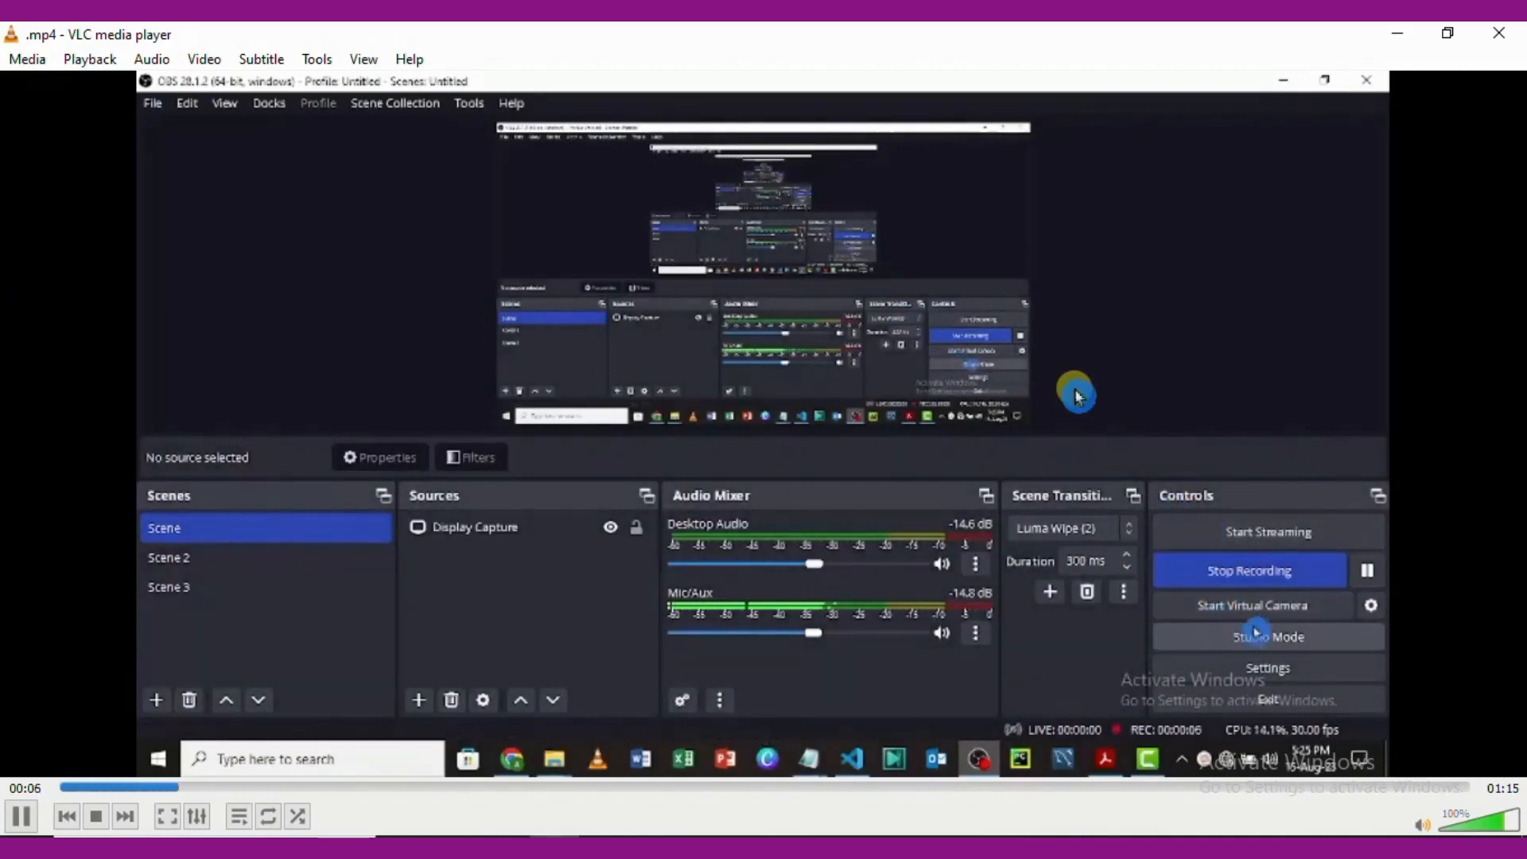
{"action": "left_click", "coordinate": [1009, 788]}
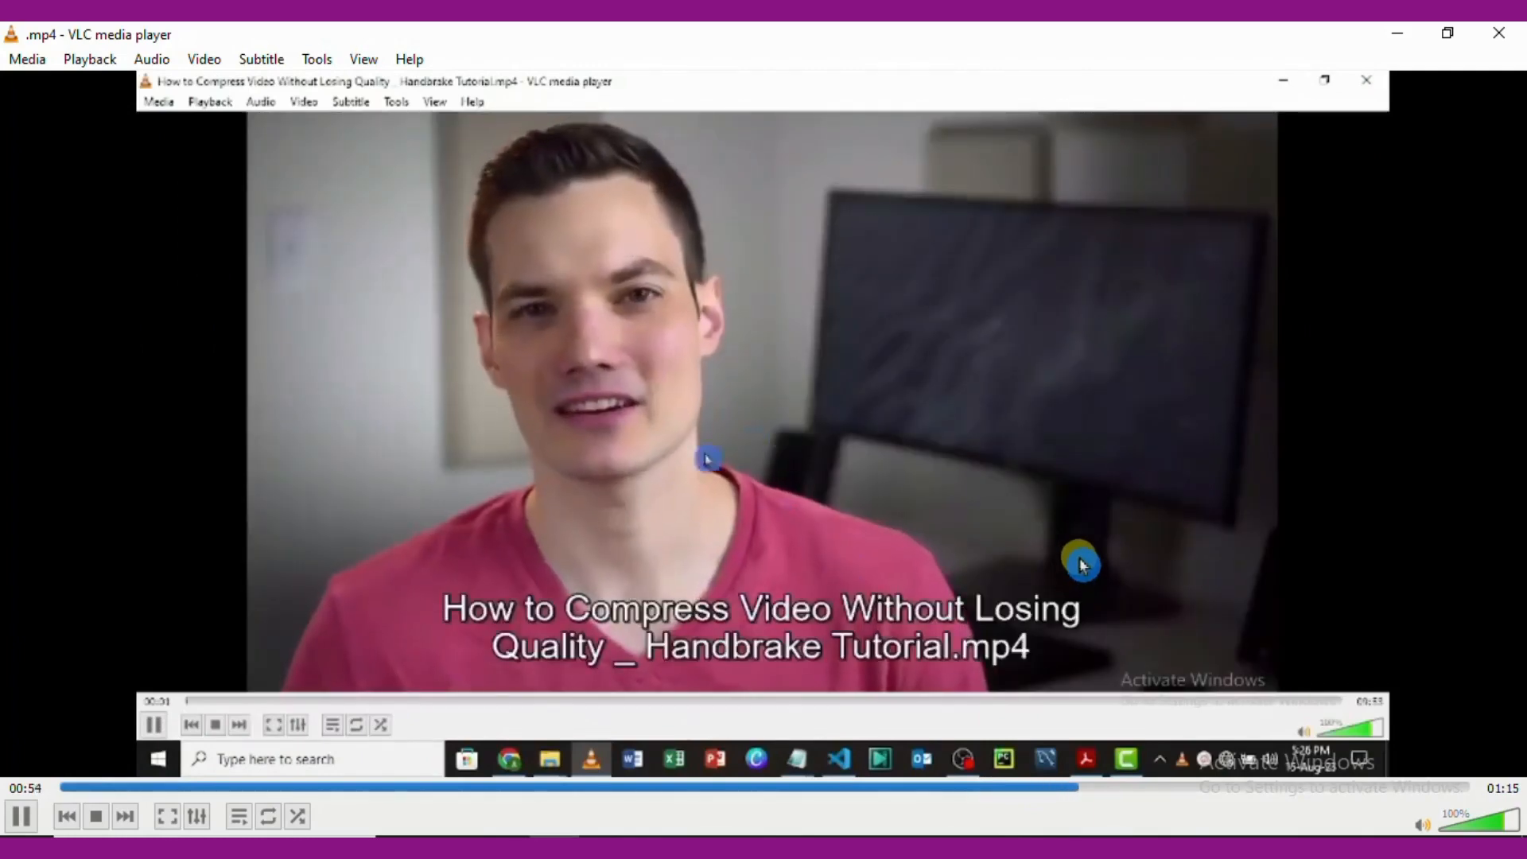
{"action": "left_click", "coordinate": [1500, 33]}
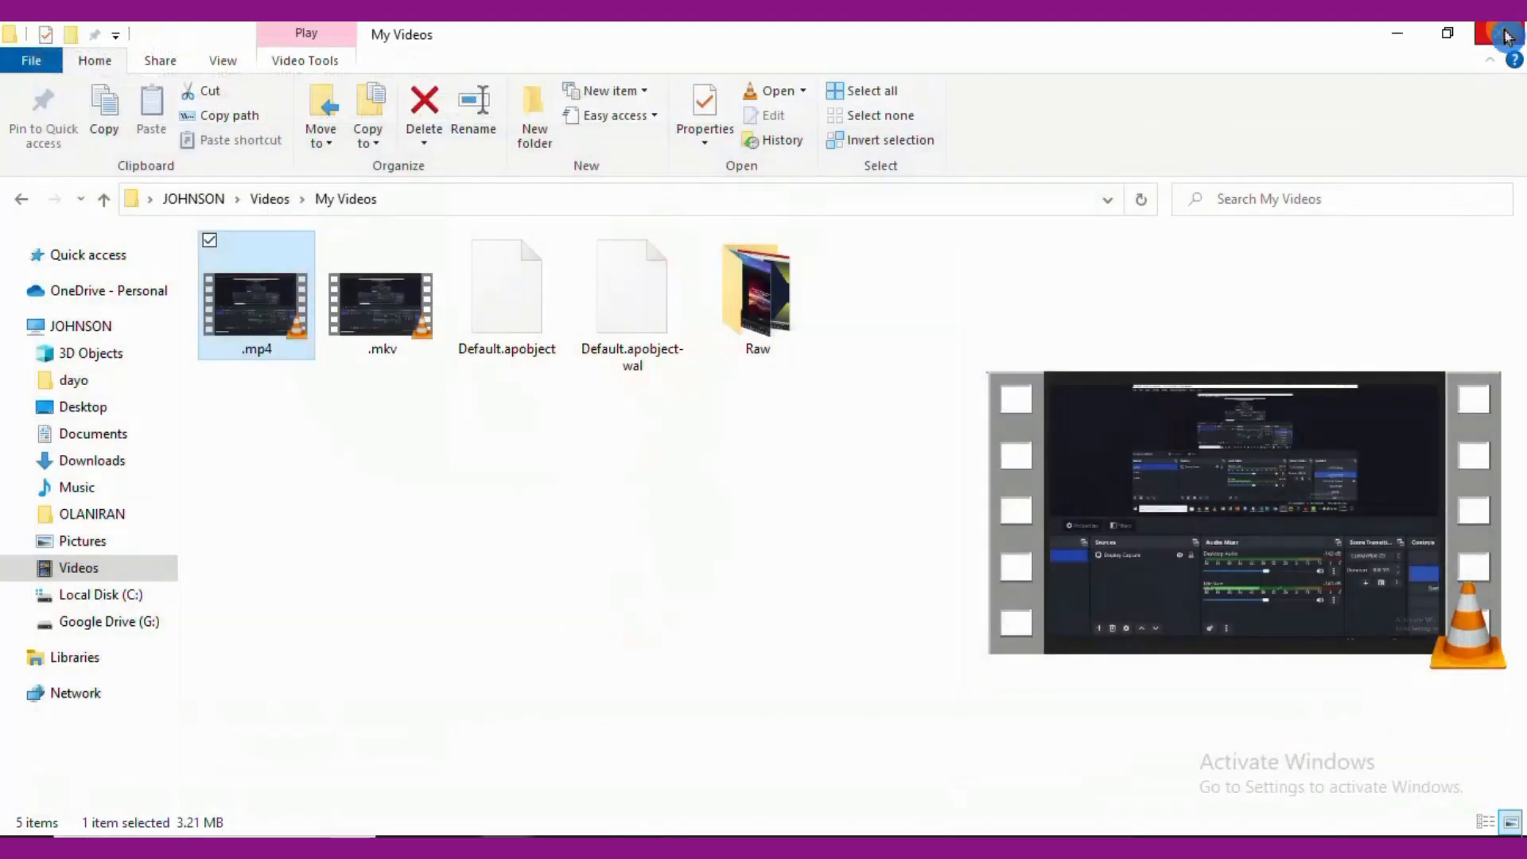
Step: Switch to OBS, open the Settings window and examine the General page, including the available interface languages
{"action": "key", "text": "alt+Tab"}
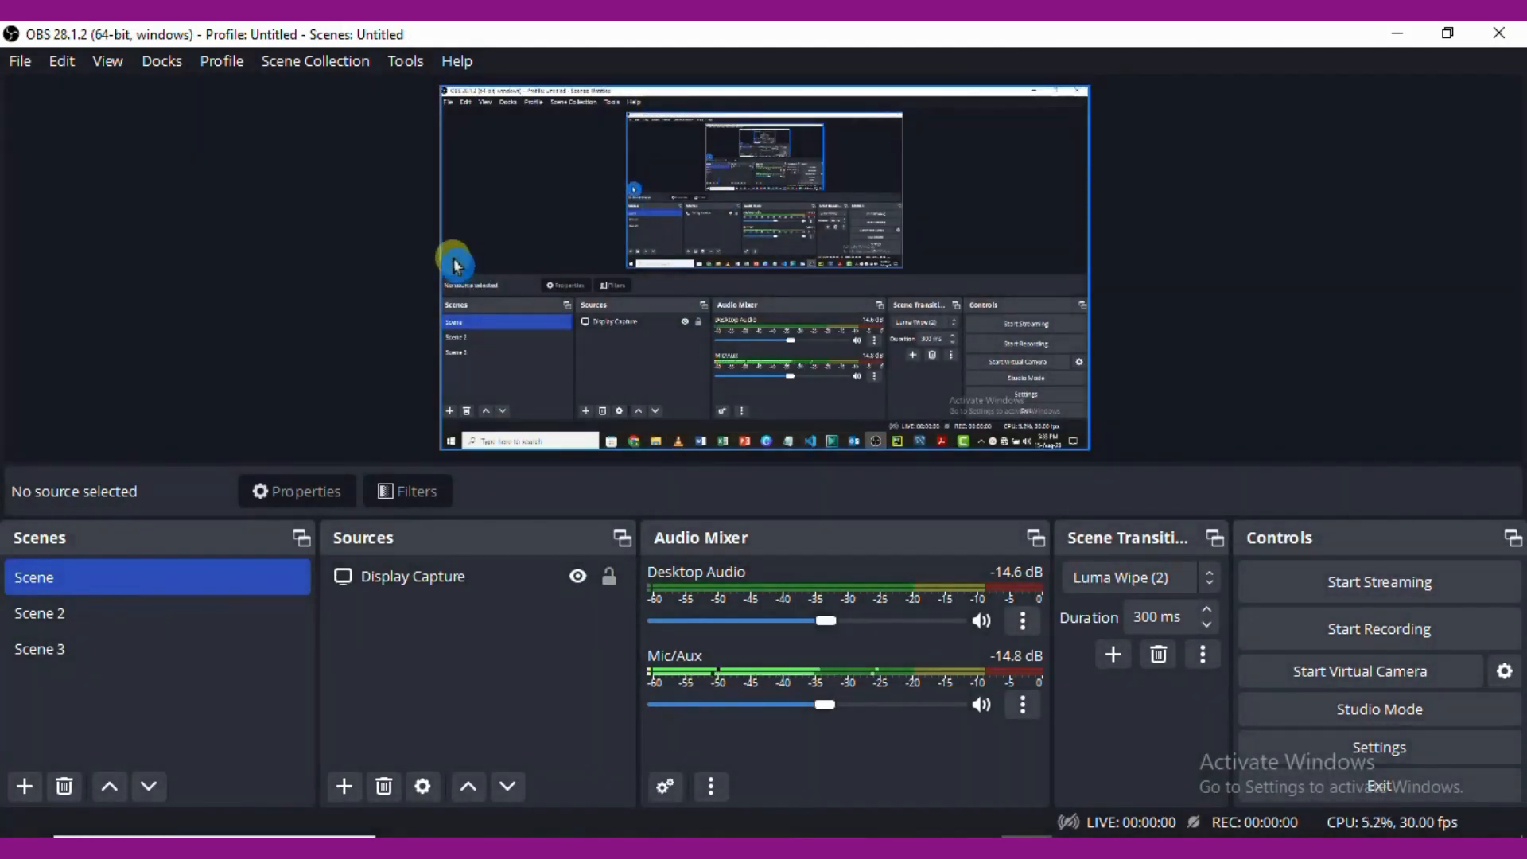
{"action": "left_click", "coordinate": [20, 64]}
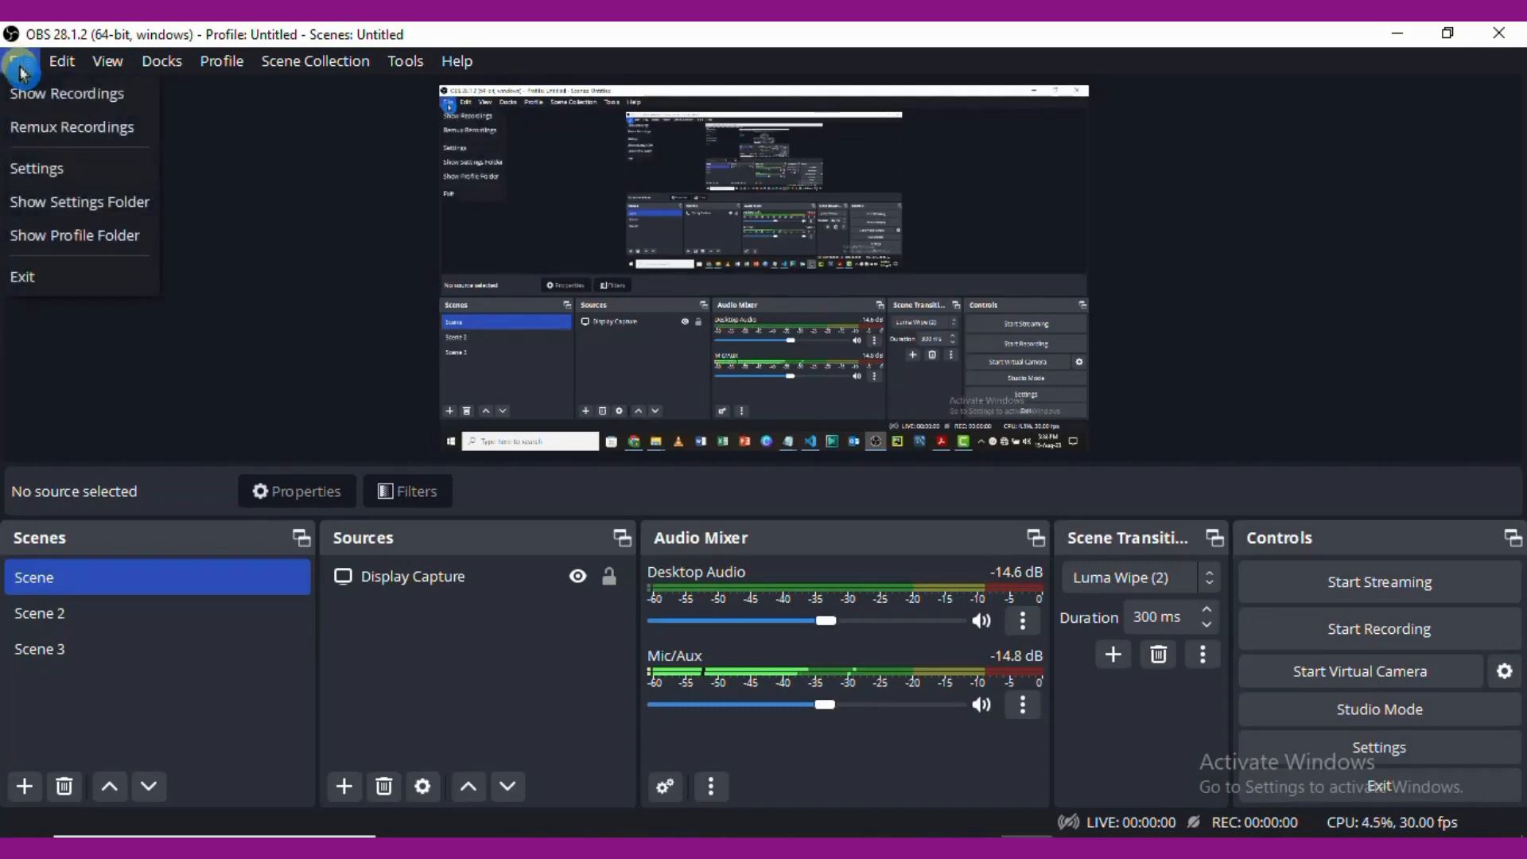
{"action": "left_click", "coordinate": [75, 173]}
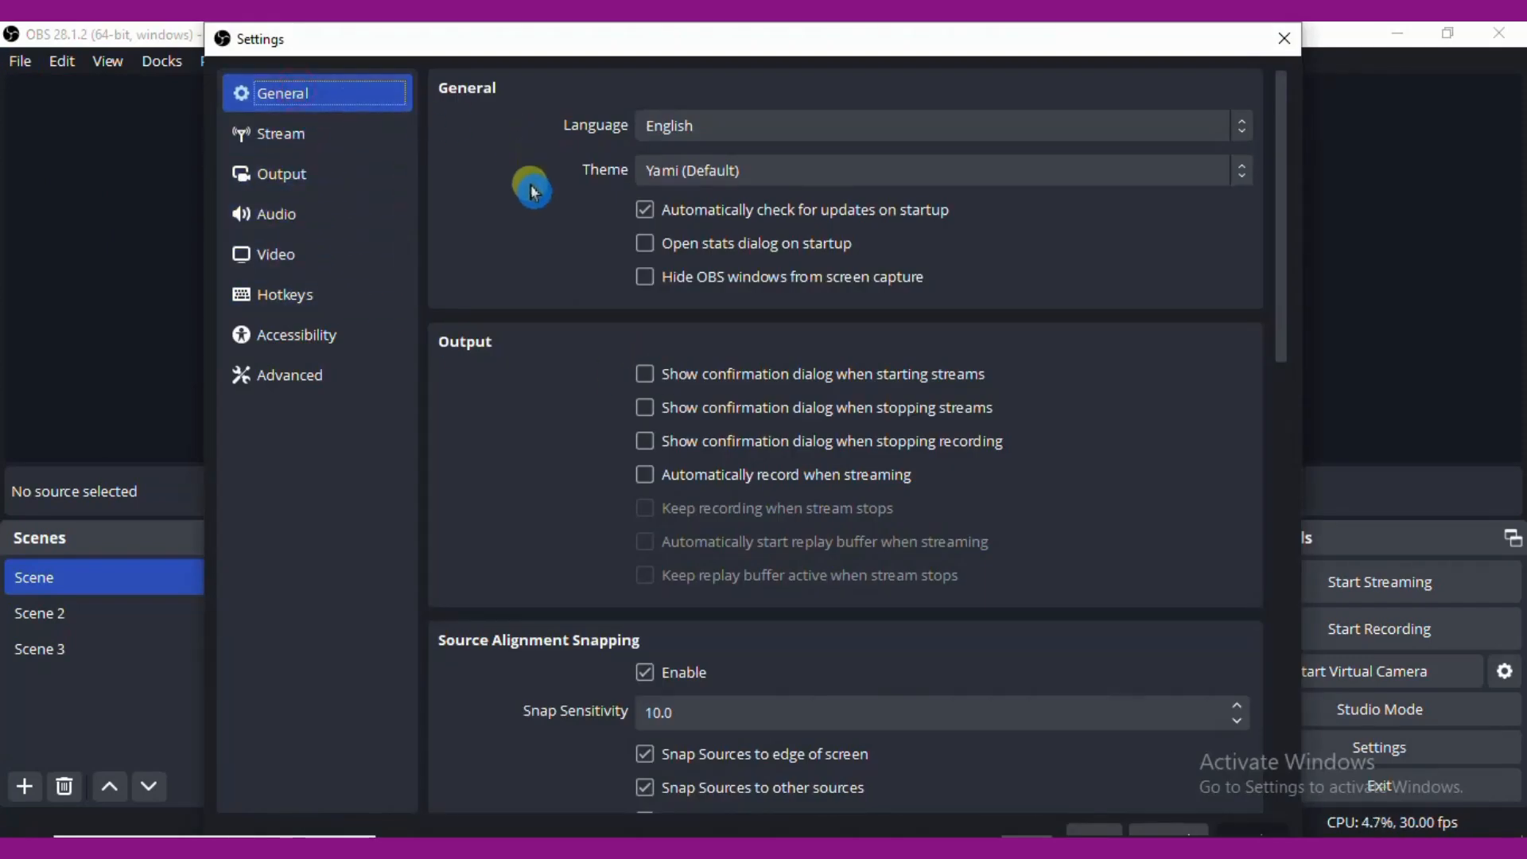
{"action": "scroll", "coordinate": [518, 218], "scroll_direction": "down", "scroll_amount": 2}
{"action": "scroll", "coordinate": [518, 219], "scroll_direction": "up", "scroll_amount": 2}
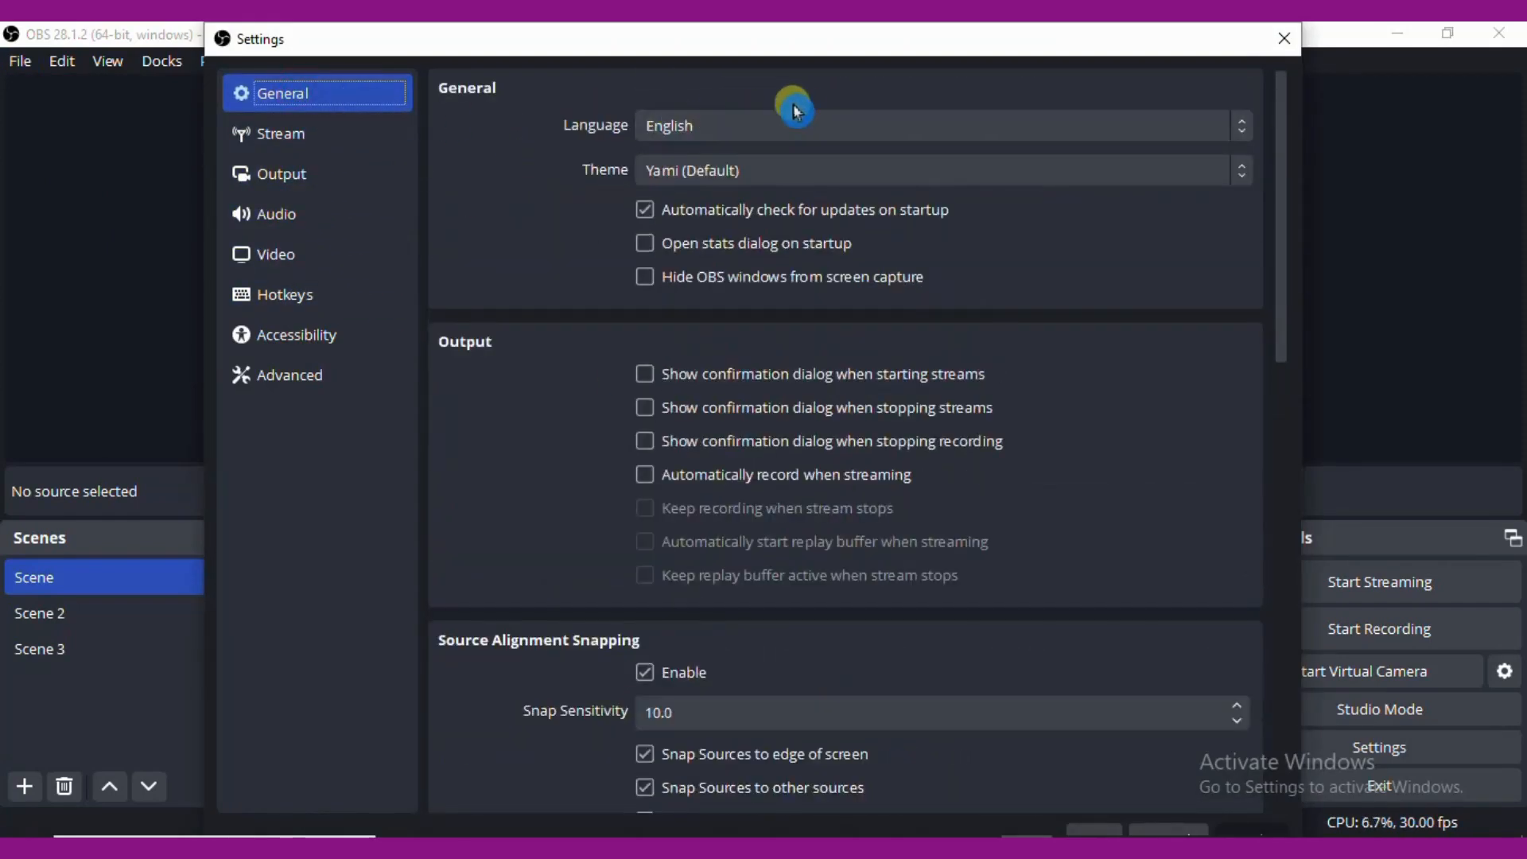
{"action": "left_click", "coordinate": [1247, 140]}
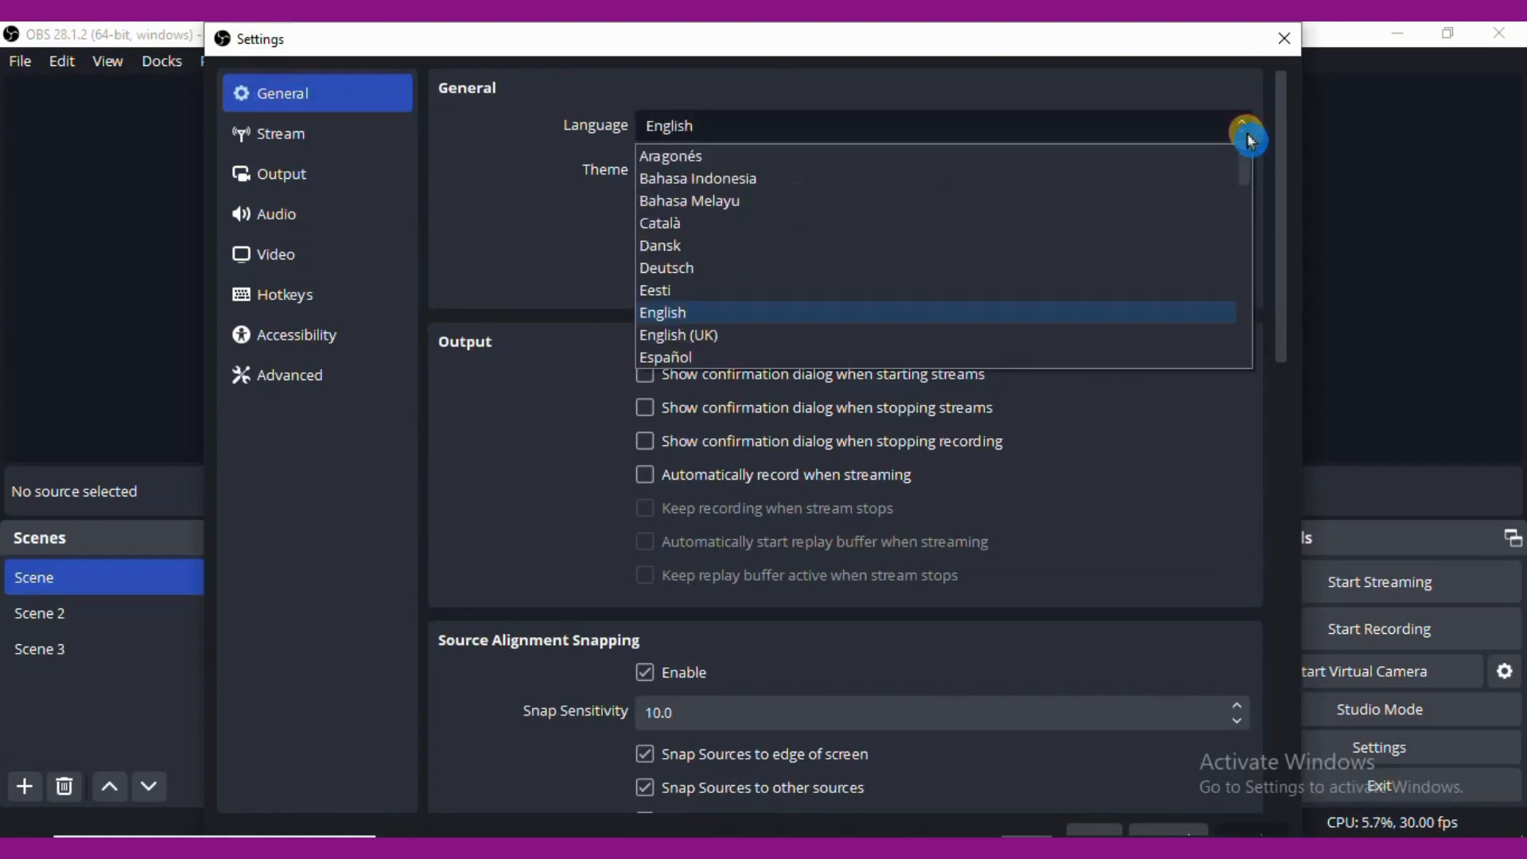
{"action": "left_click", "coordinate": [1244, 143]}
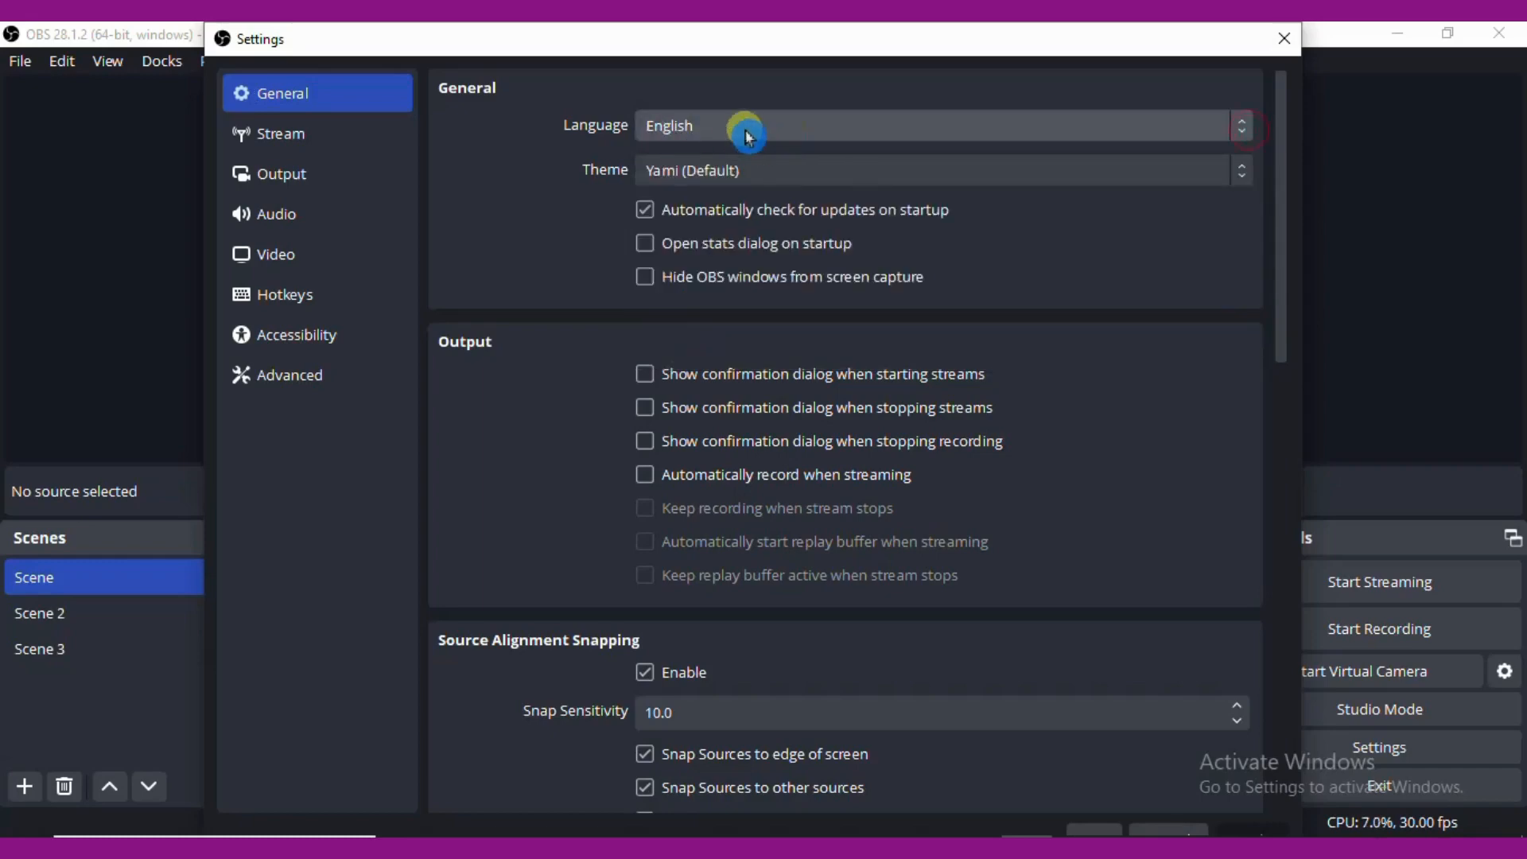
{"action": "scroll", "coordinate": [495, 275], "scroll_direction": "down", "scroll_amount": 6}
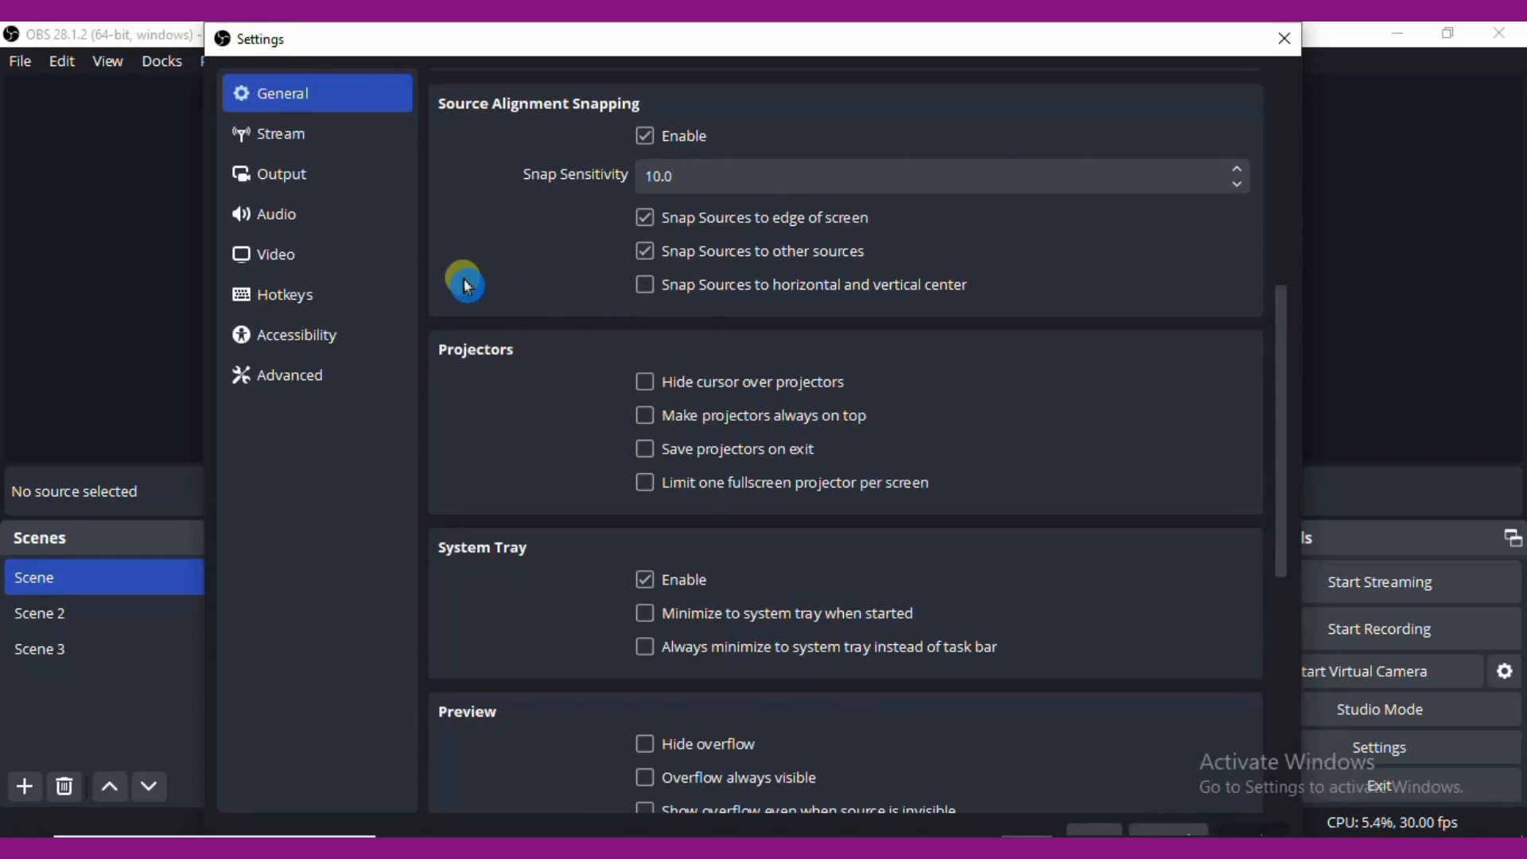
{"action": "scroll", "coordinate": [466, 285], "scroll_direction": "down", "scroll_amount": 10}
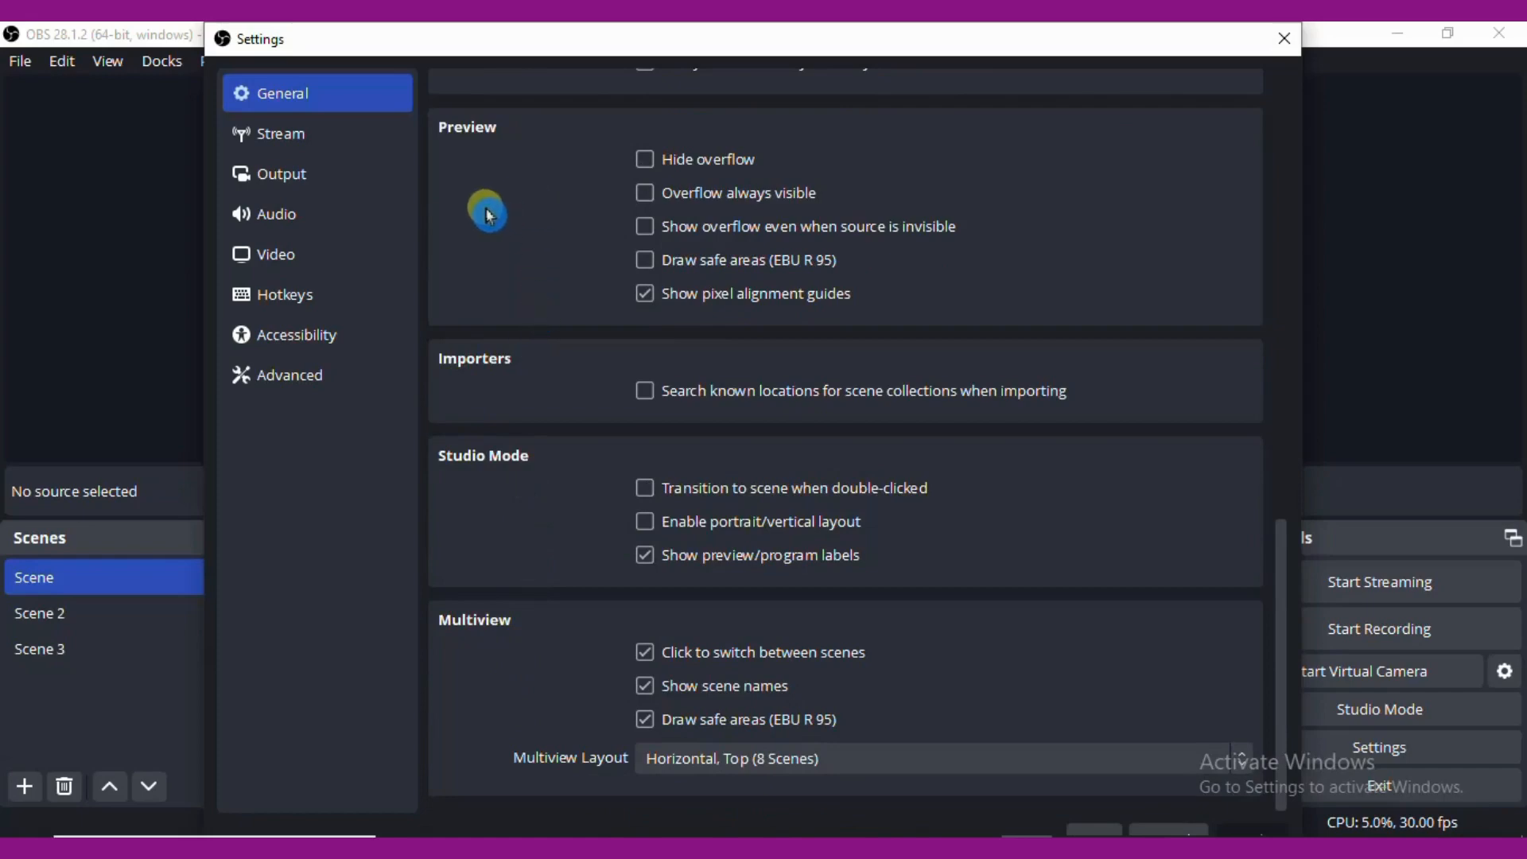
{"action": "scroll", "coordinate": [487, 212], "scroll_direction": "up", "scroll_amount": 3}
Step: Open the Output settings, browse alternative folders such as Downloads for the recording path, and cancel the folder selection
{"action": "left_click", "coordinate": [311, 175]}
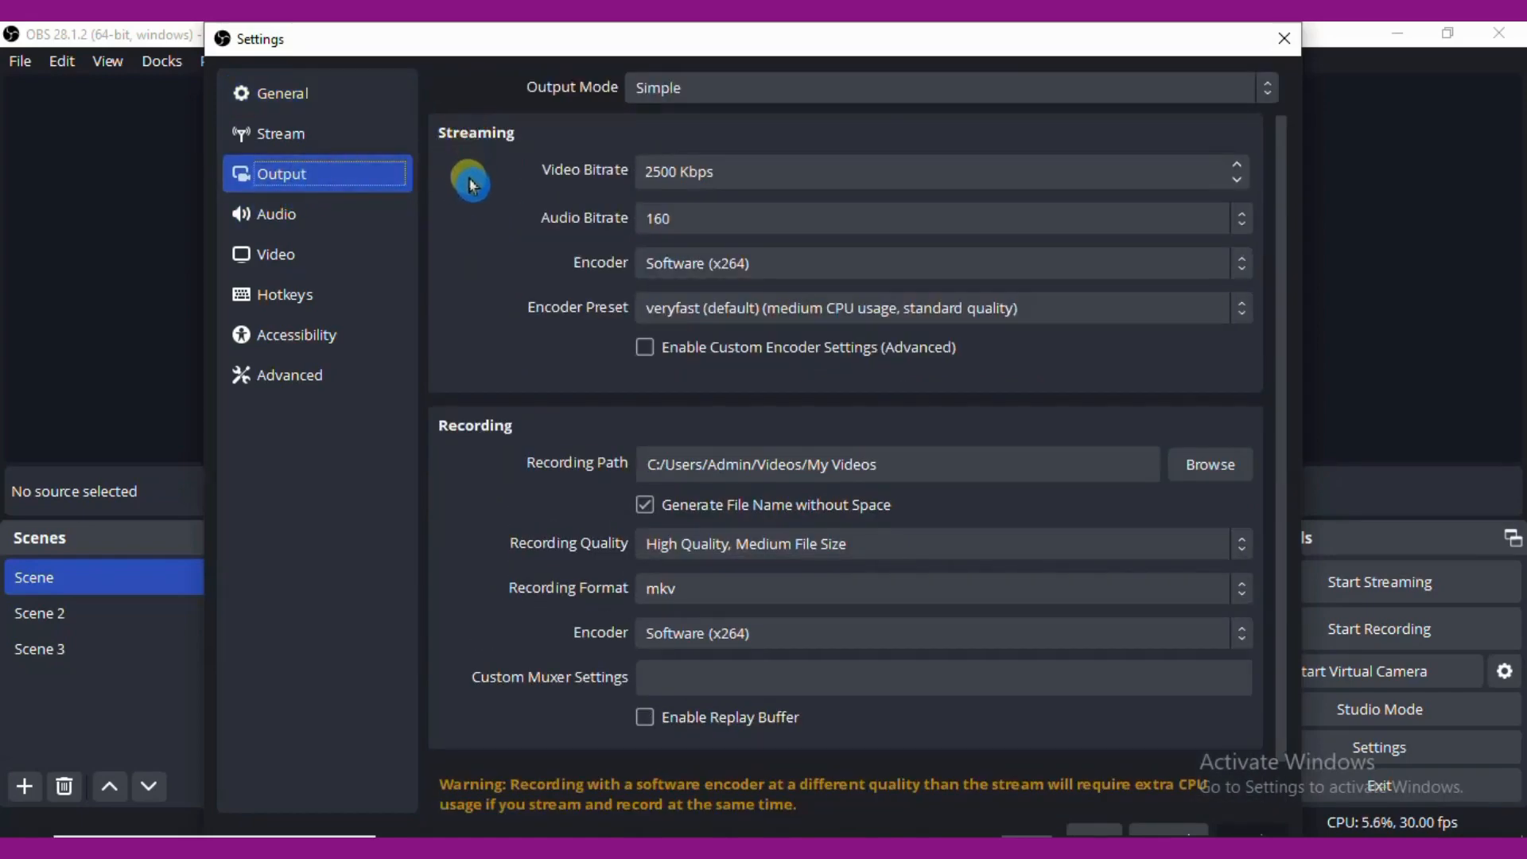
{"action": "scroll", "coordinate": [477, 390], "scroll_direction": "down", "scroll_amount": 1}
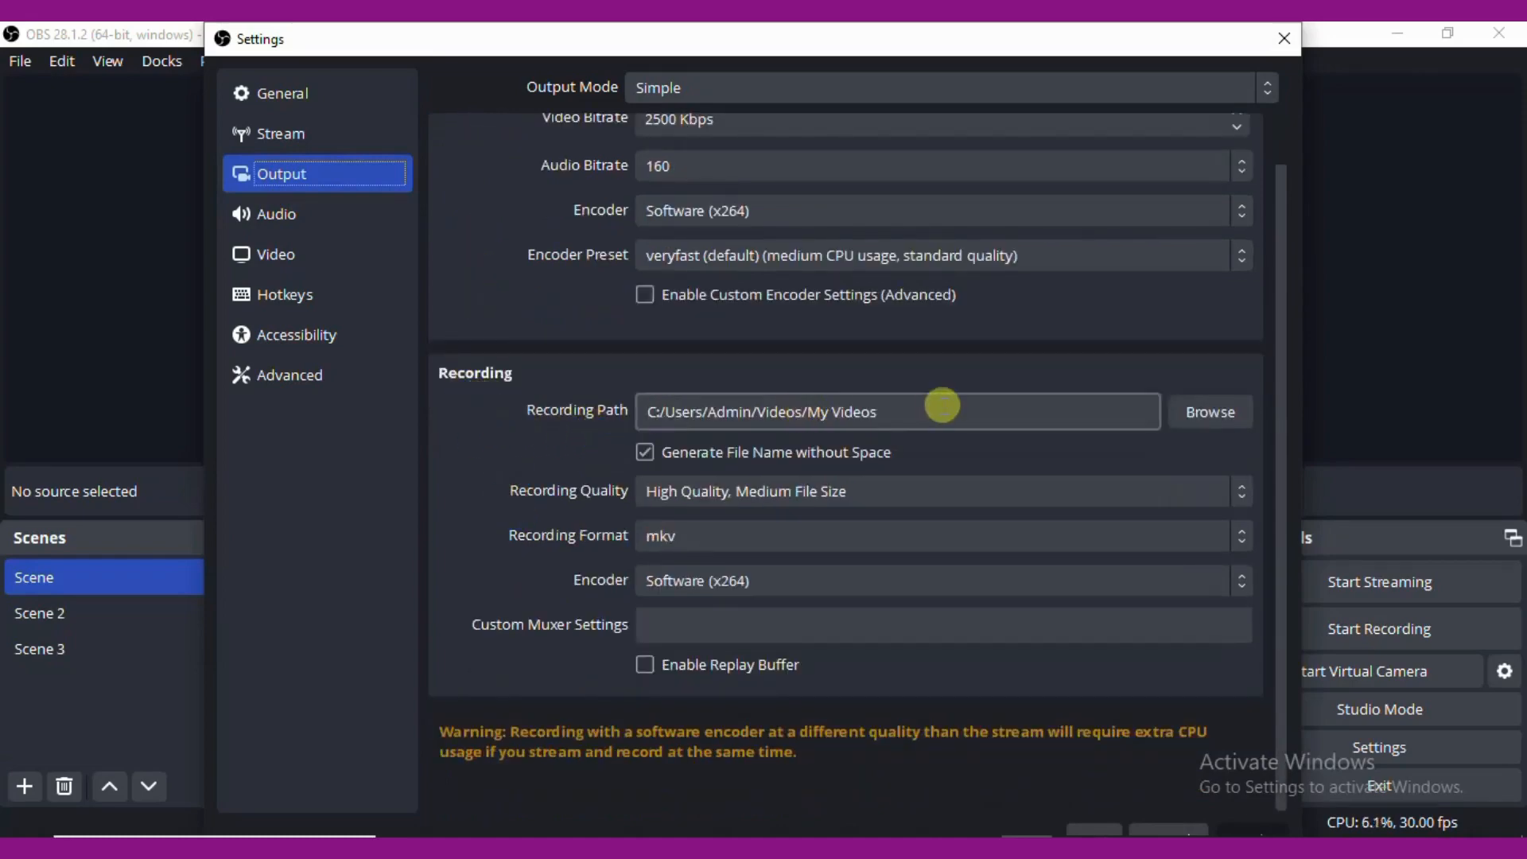
{"action": "left_click", "coordinate": [855, 412]}
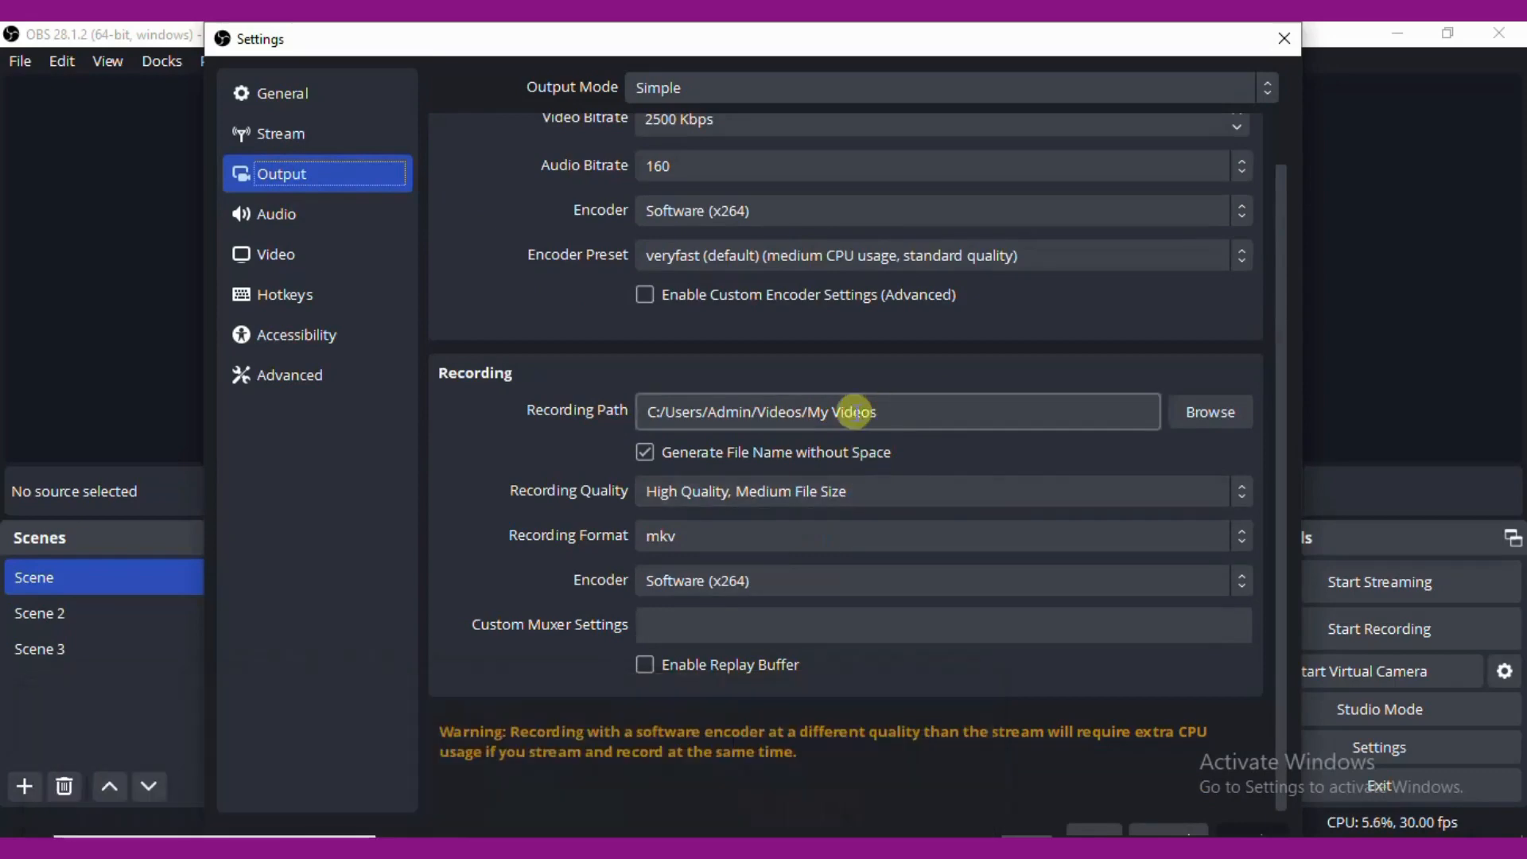
{"action": "left_click", "coordinate": [1225, 417]}
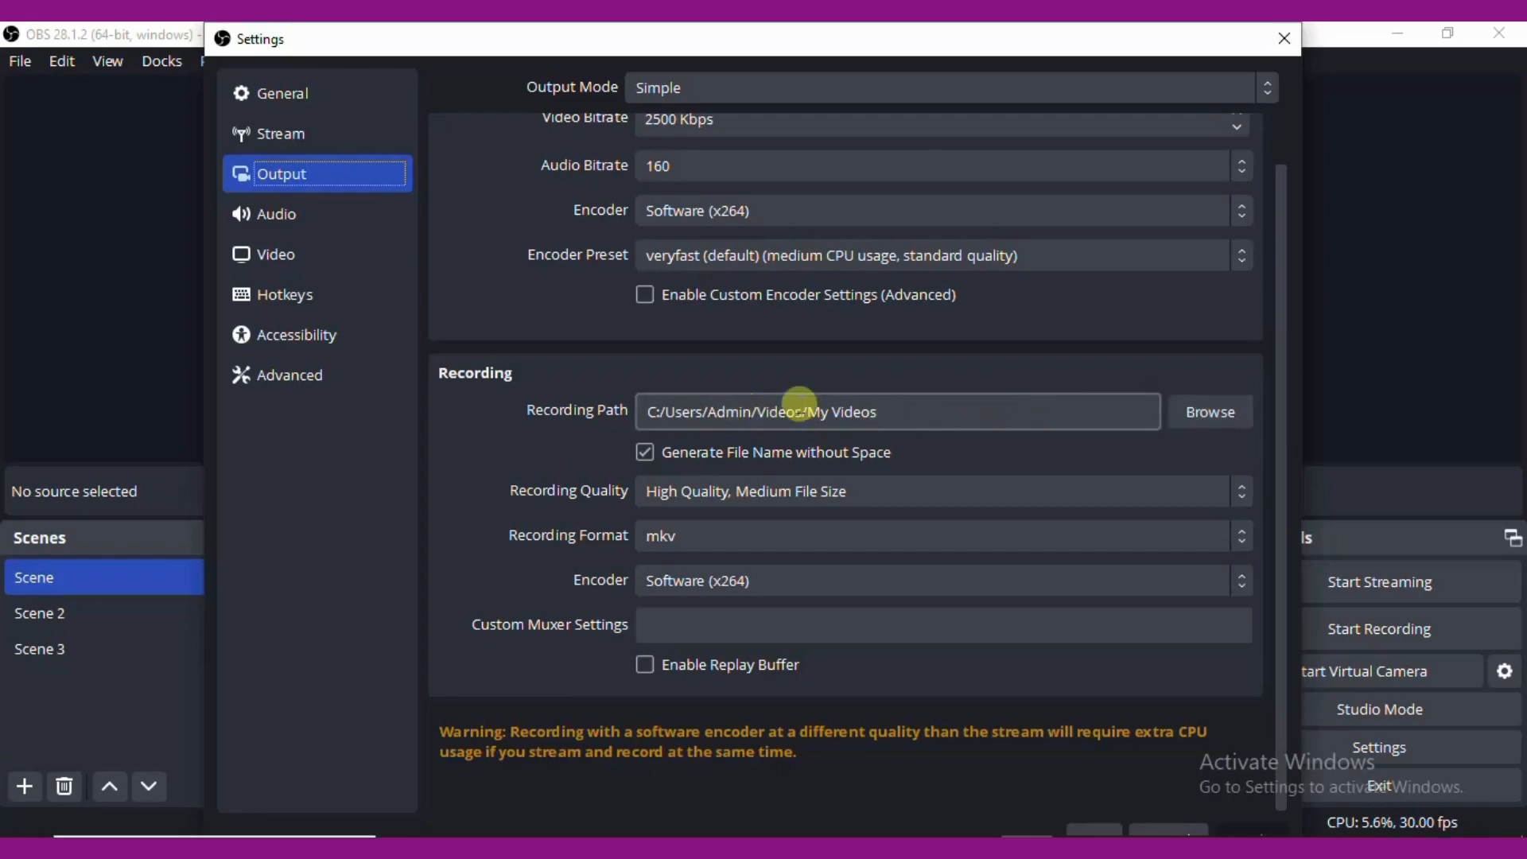
{"action": "left_click", "coordinate": [1223, 428]}
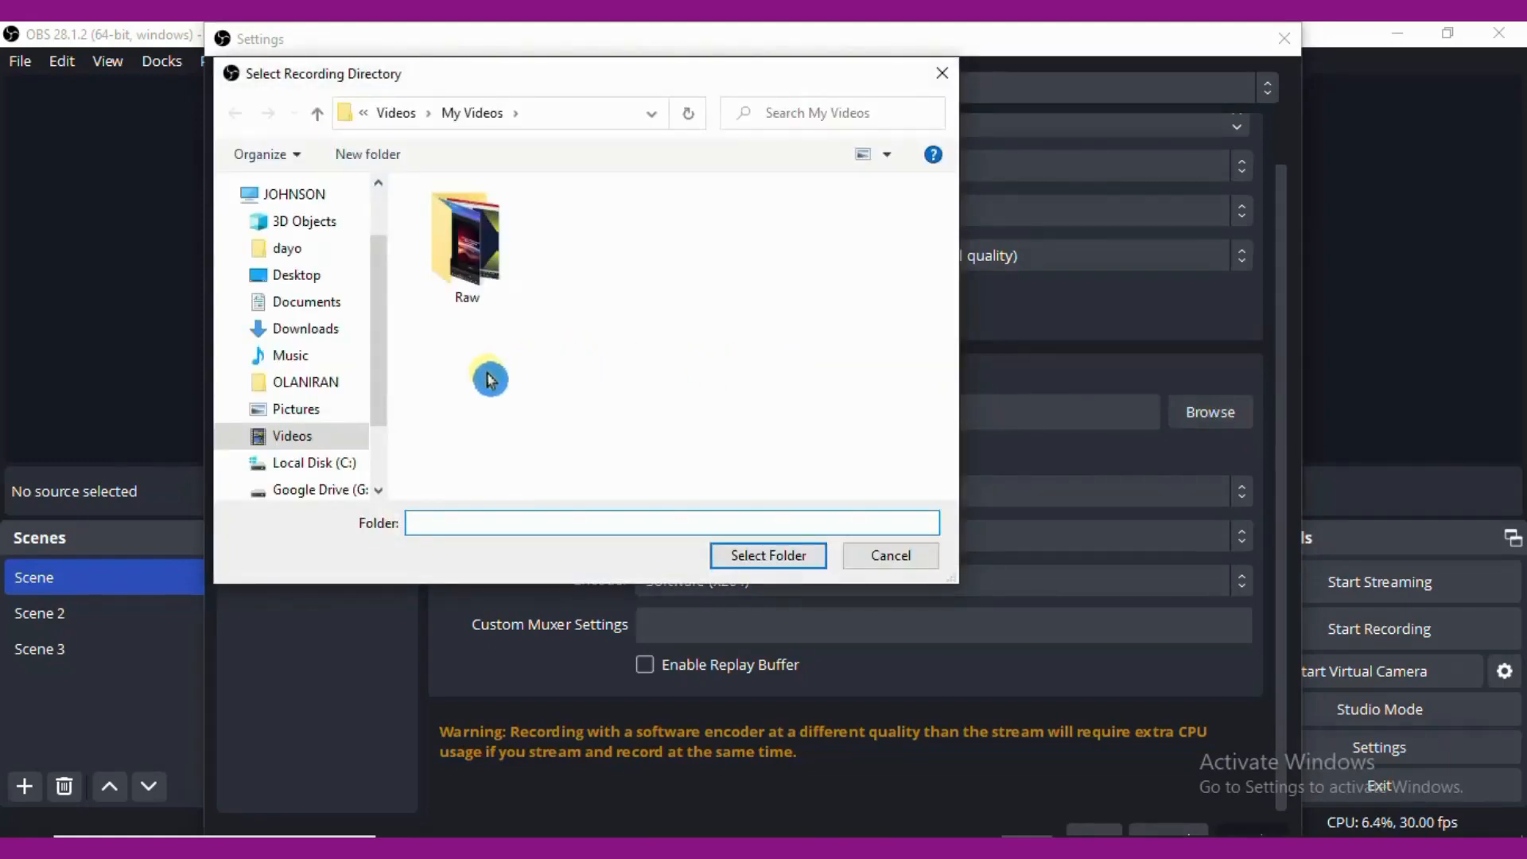
{"action": "left_click", "coordinate": [298, 411]}
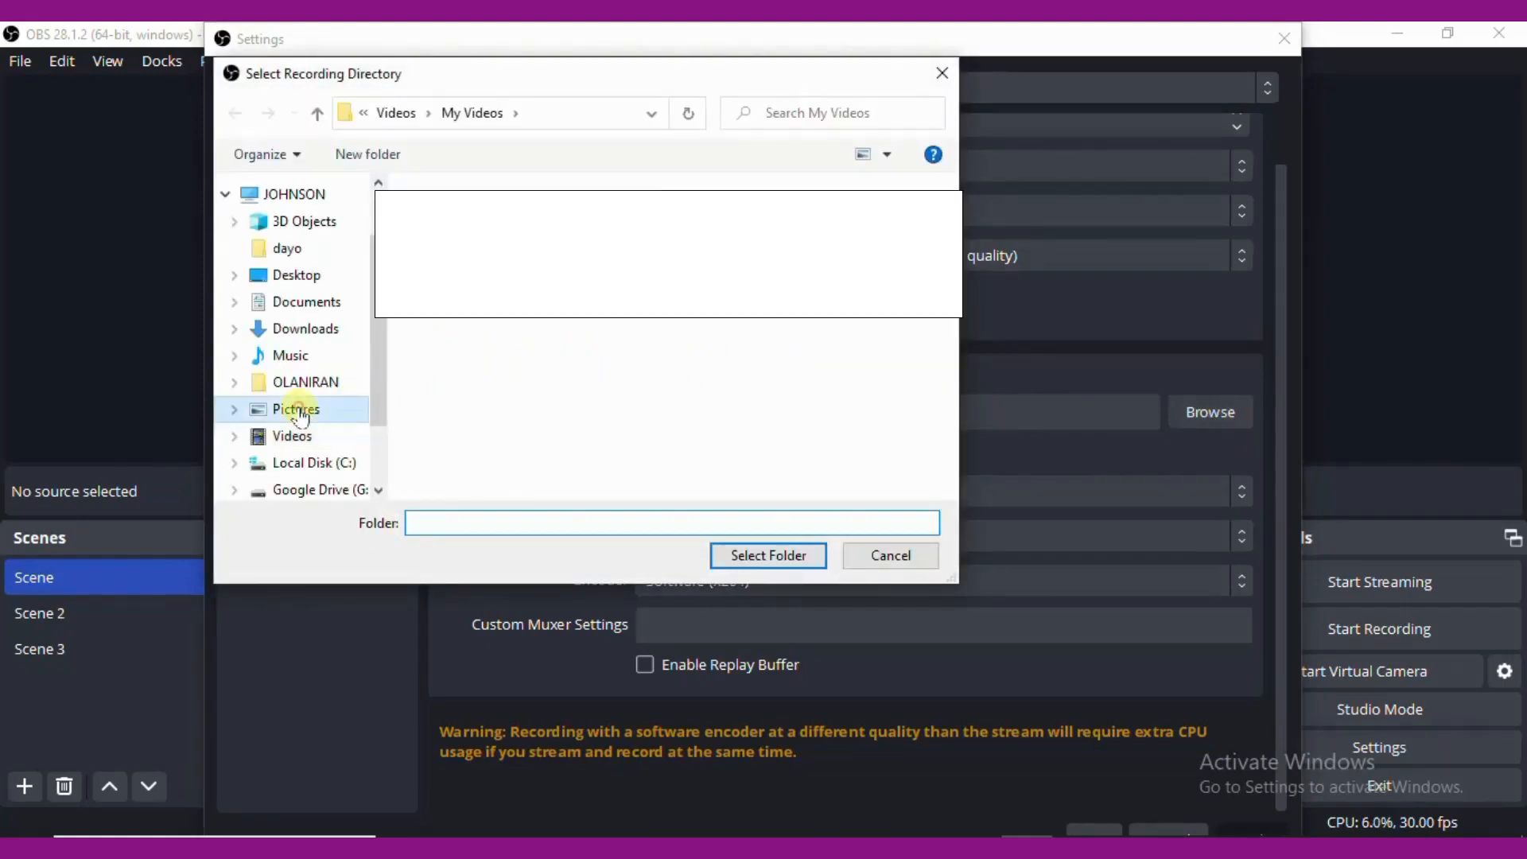
{"action": "left_click", "coordinate": [304, 390]}
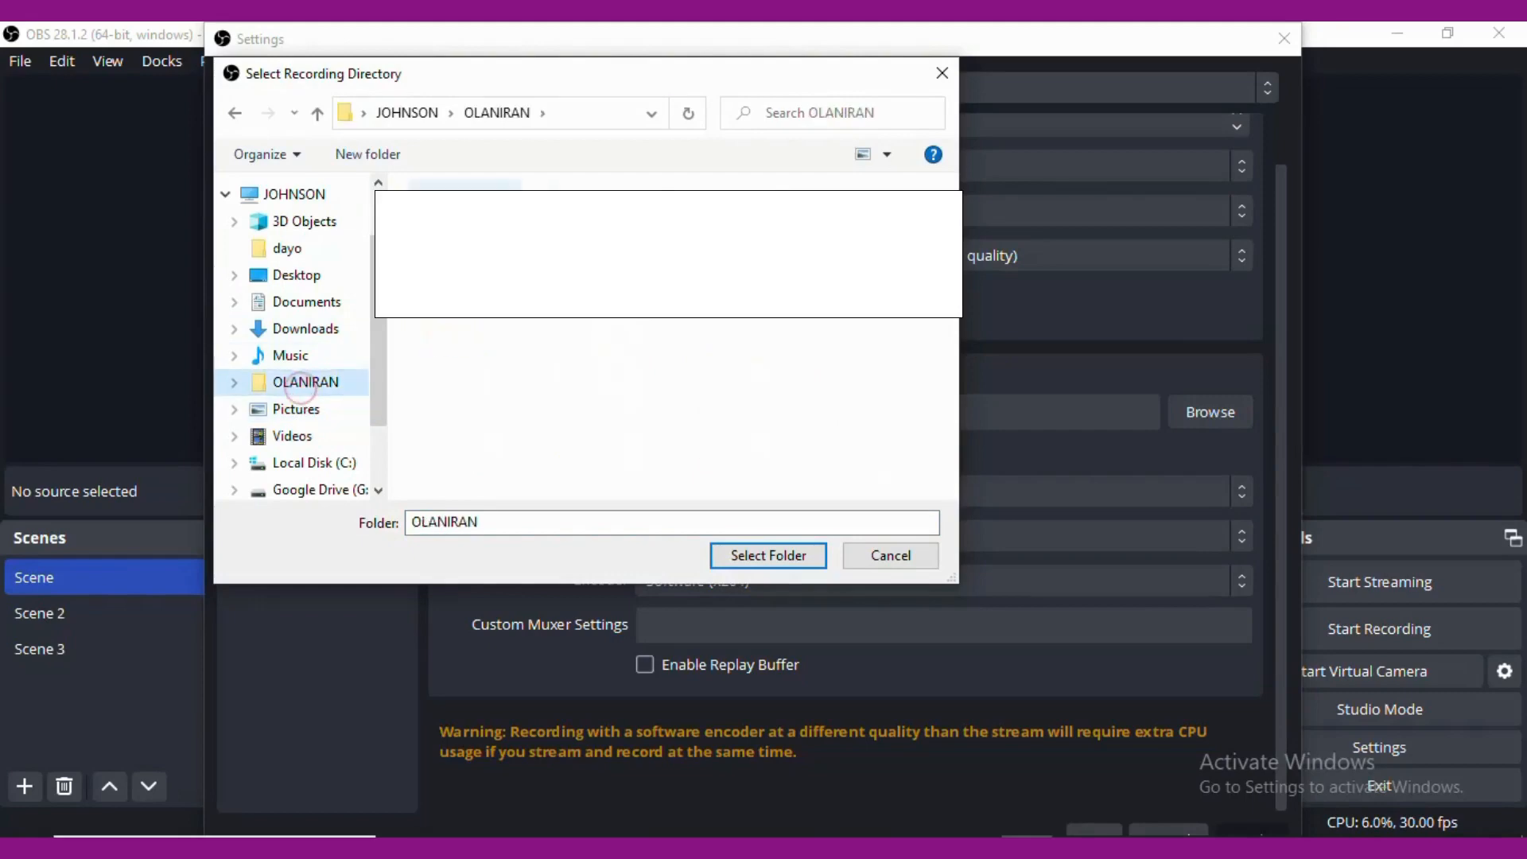
{"action": "left_click", "coordinate": [309, 331]}
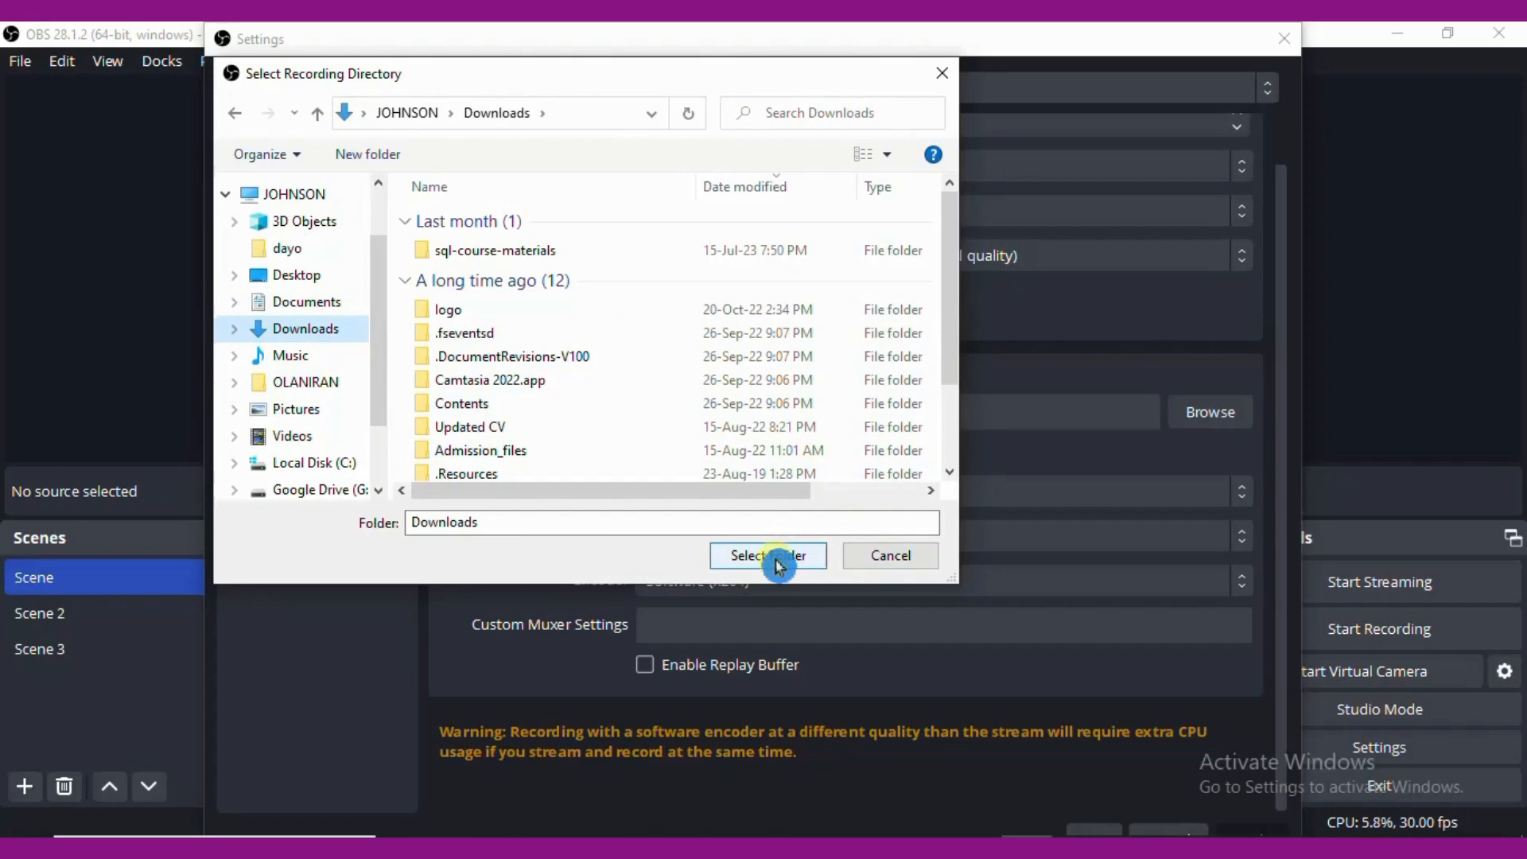
{"action": "left_click", "coordinate": [892, 556]}
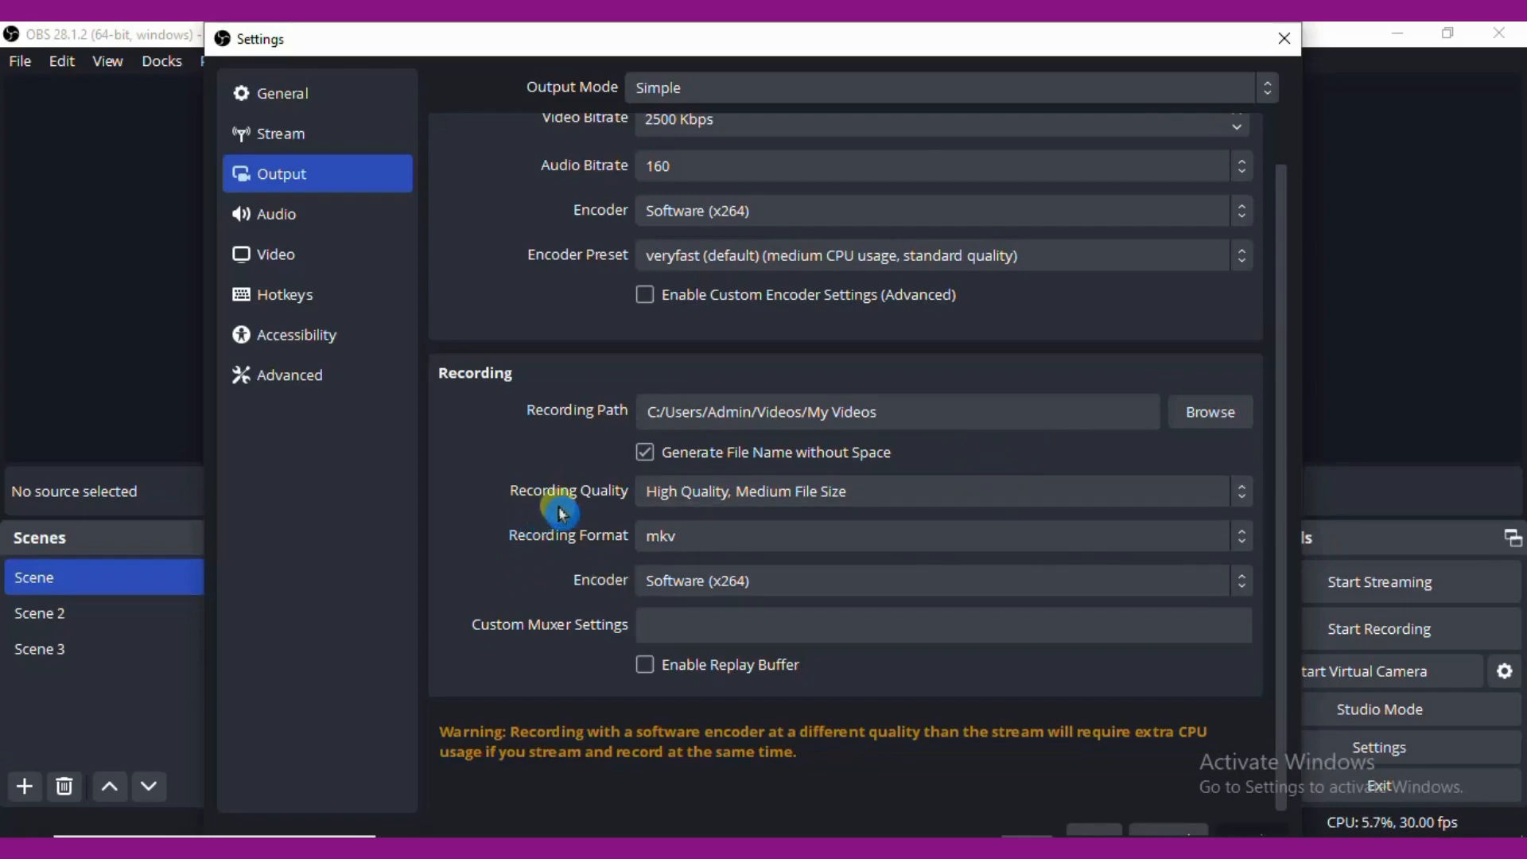
Step: Set the recording quality to High Quality, Medium File Size and the recording format to mp4
{"action": "left_click", "coordinate": [1248, 503]}
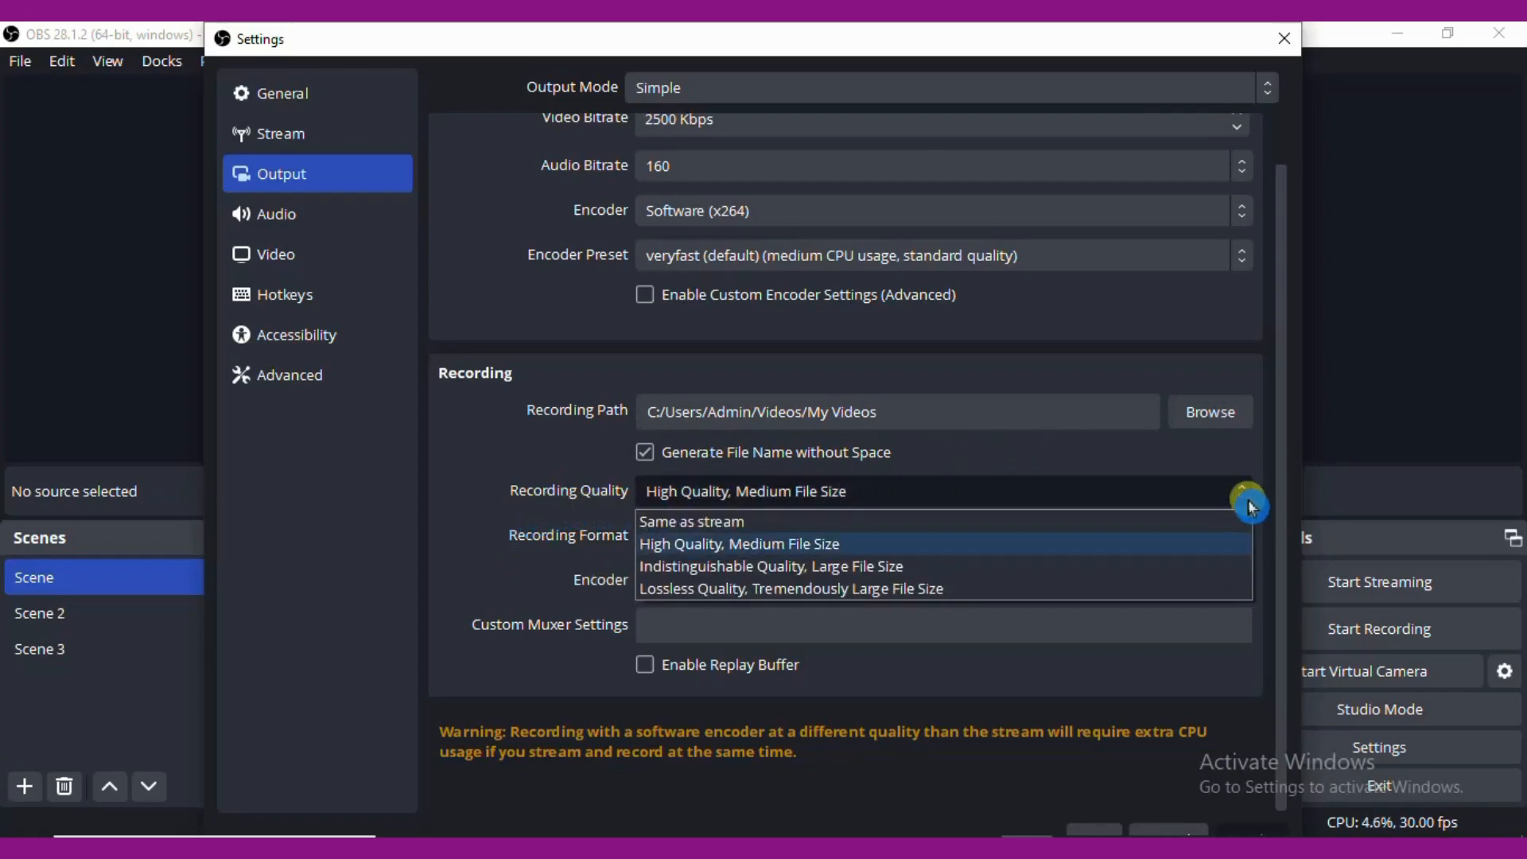
{"action": "left_click", "coordinate": [867, 547]}
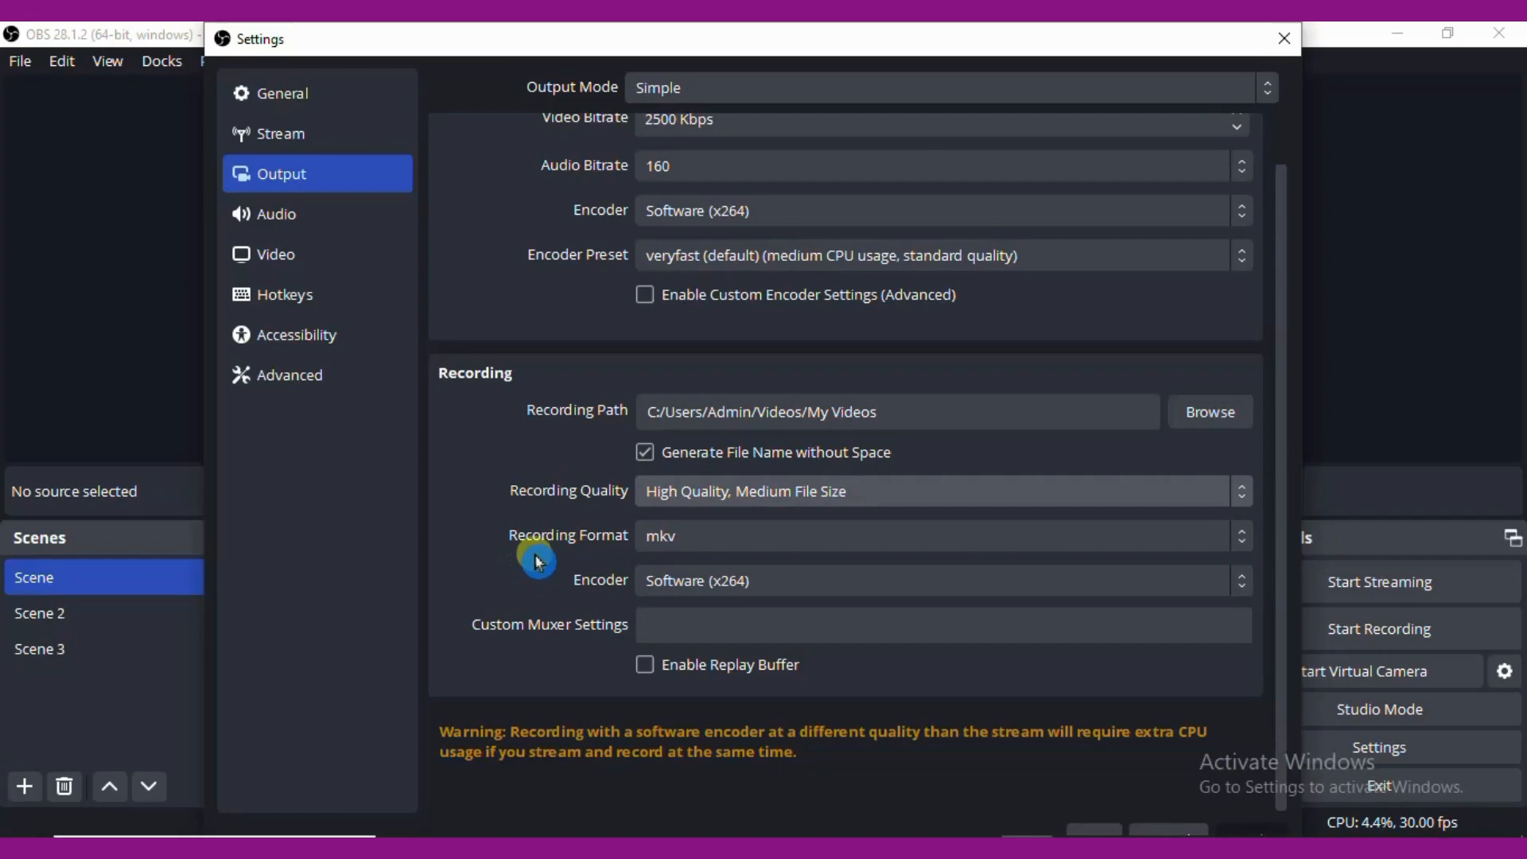
{"action": "left_click", "coordinate": [1245, 539]}
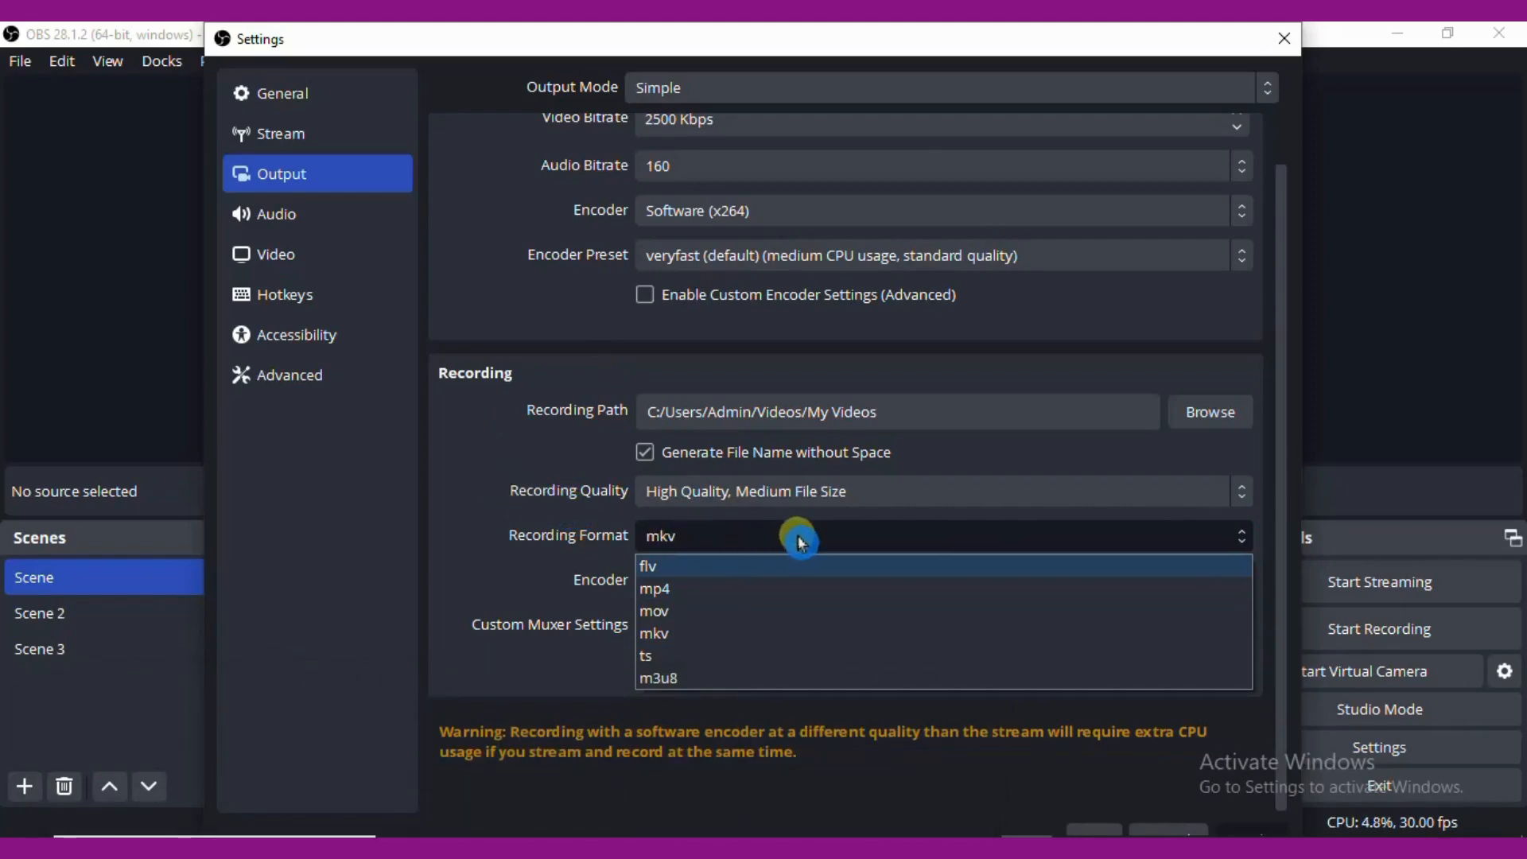
{"action": "left_click", "coordinate": [794, 590]}
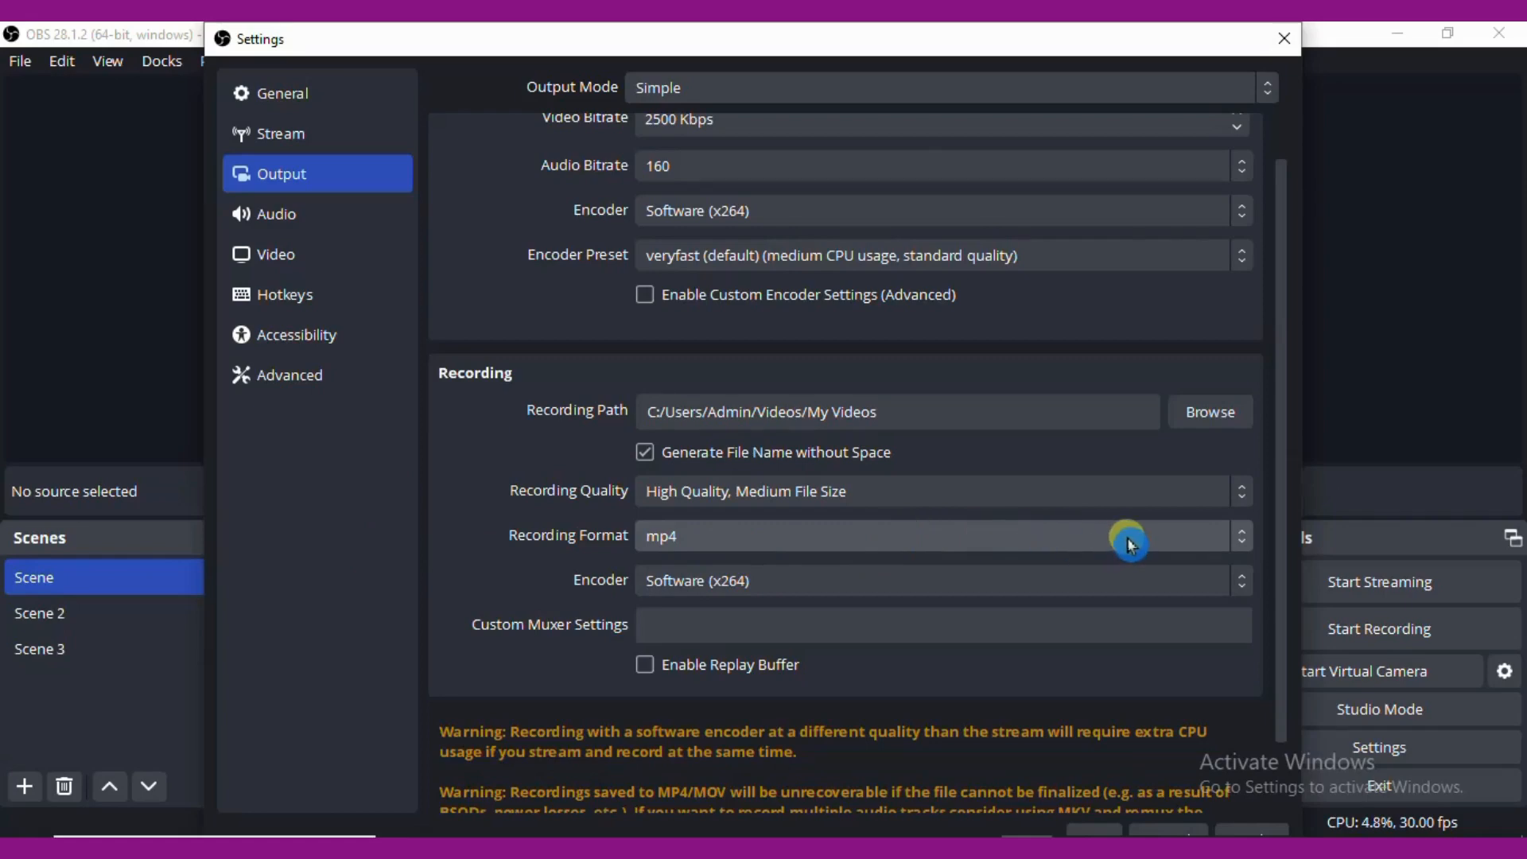
Step: Check the recording files in the My Videos folder, return to the OBS settings and set the recording format to mkv
{"action": "left_click", "coordinate": [387, 779]}
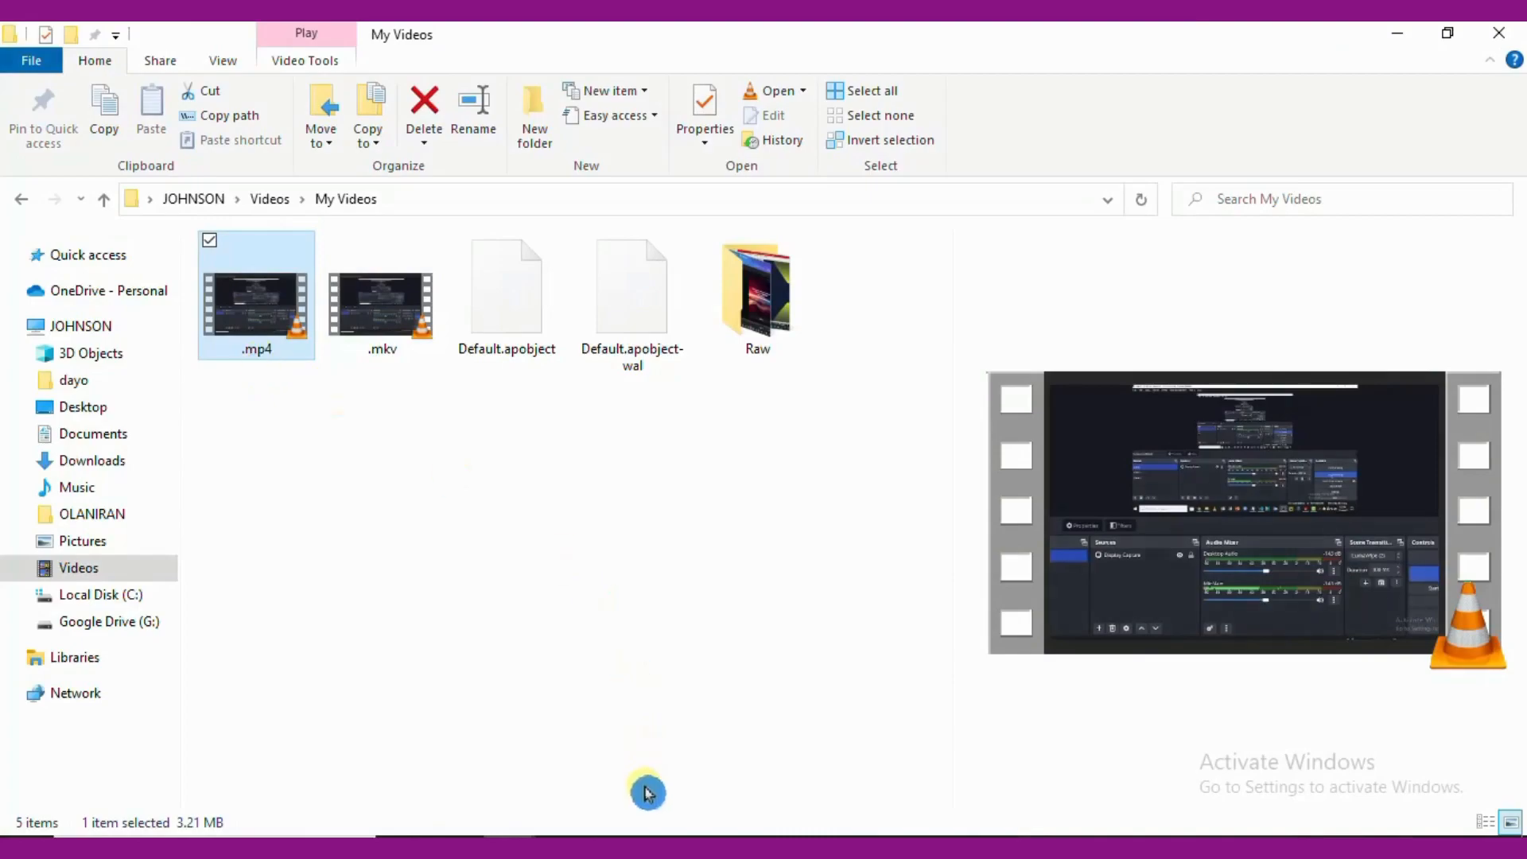
{"action": "left_click", "coordinate": [1015, 836]}
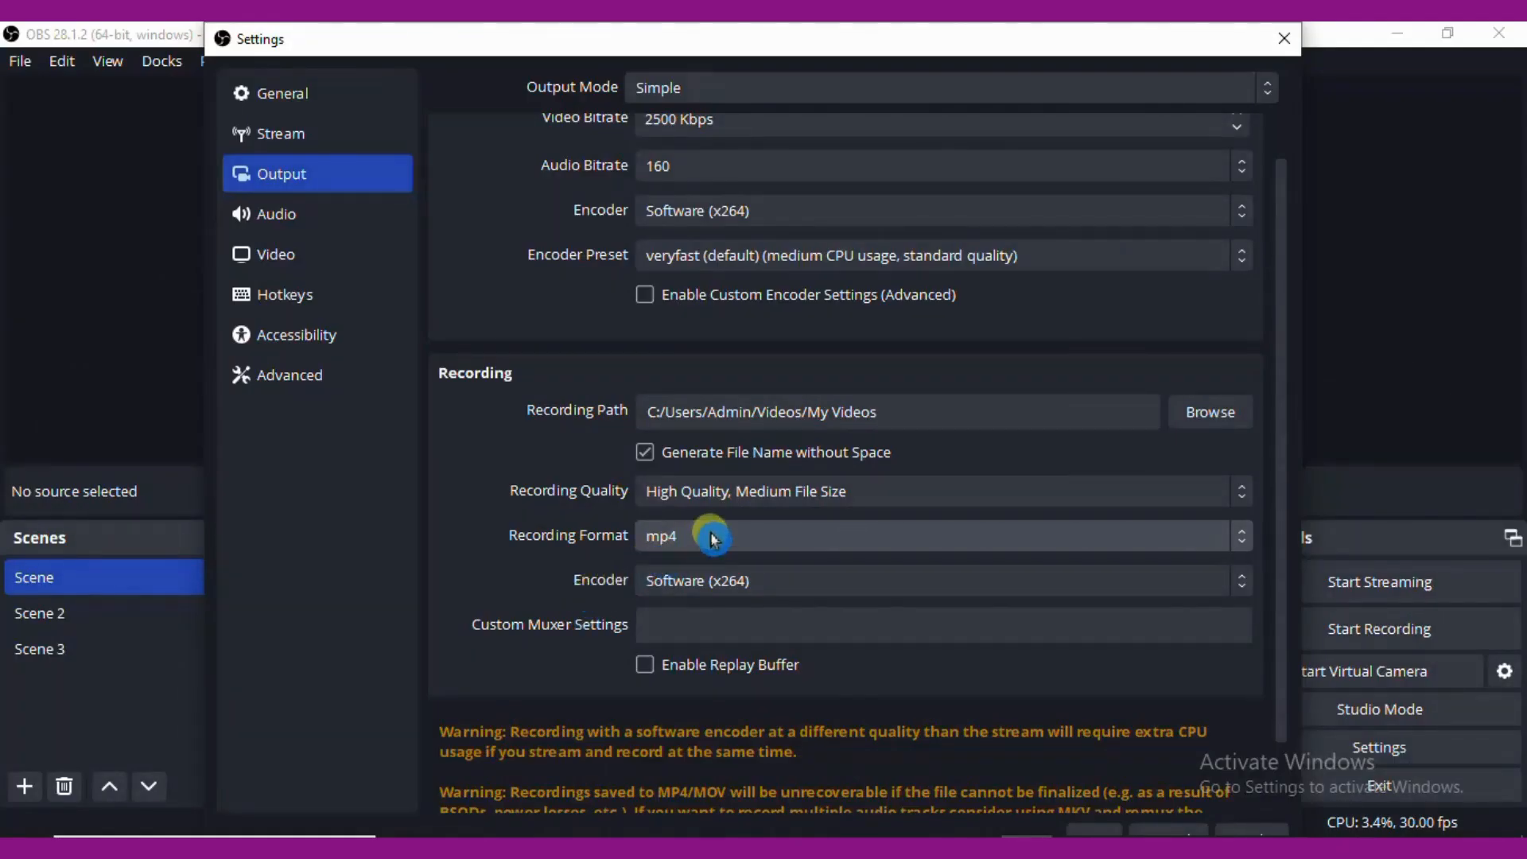
{"action": "left_click", "coordinate": [1197, 537]}
{"action": "left_click", "coordinate": [1023, 635]}
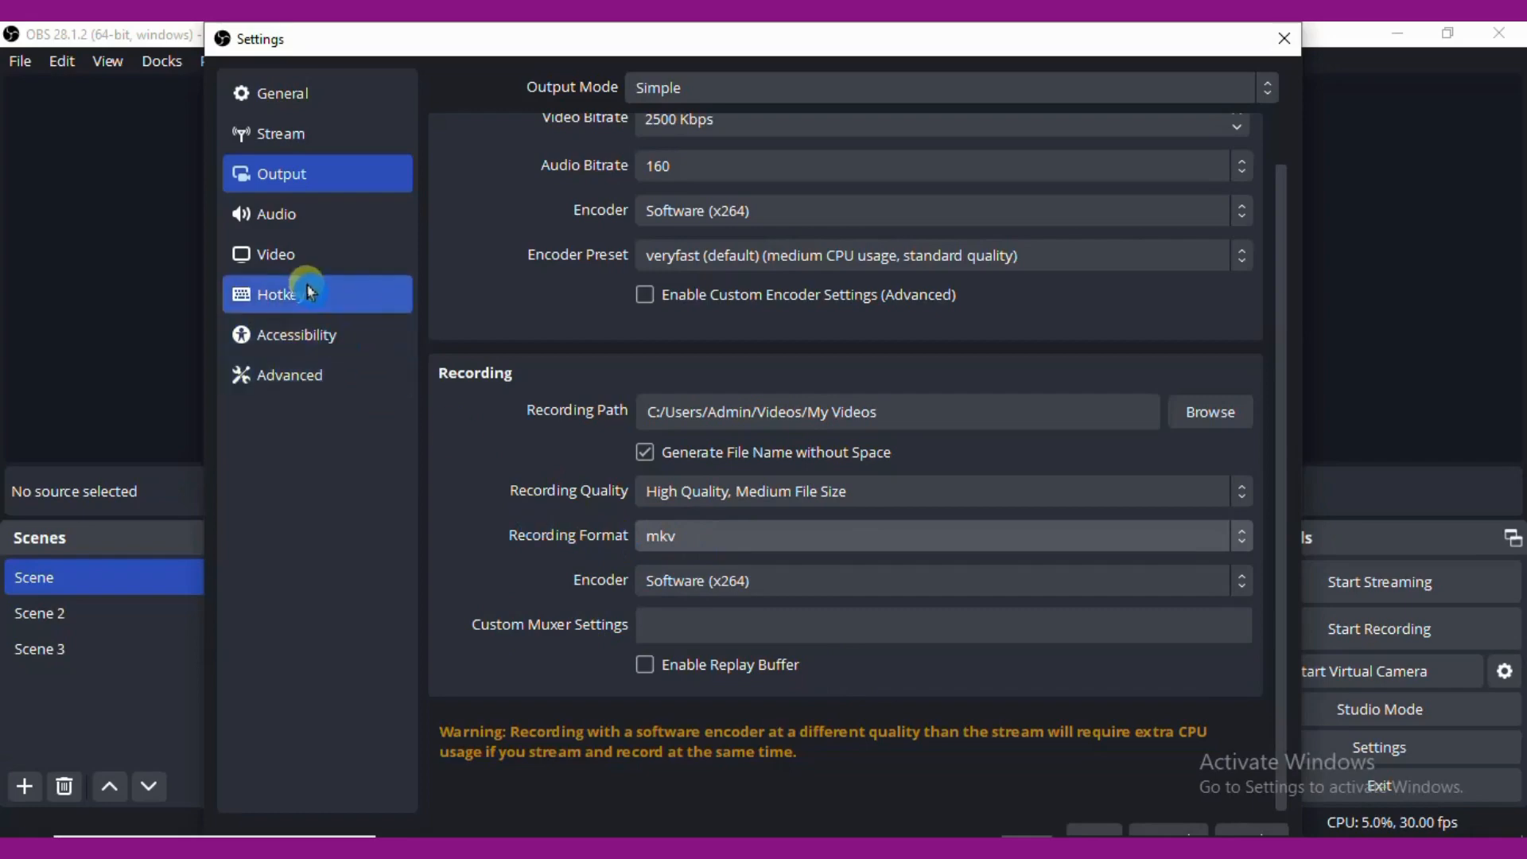
Step: Open the Video settings, move the window aside to view the preview canvas, and examine the base canvas resolution options
{"action": "left_click", "coordinate": [315, 259]}
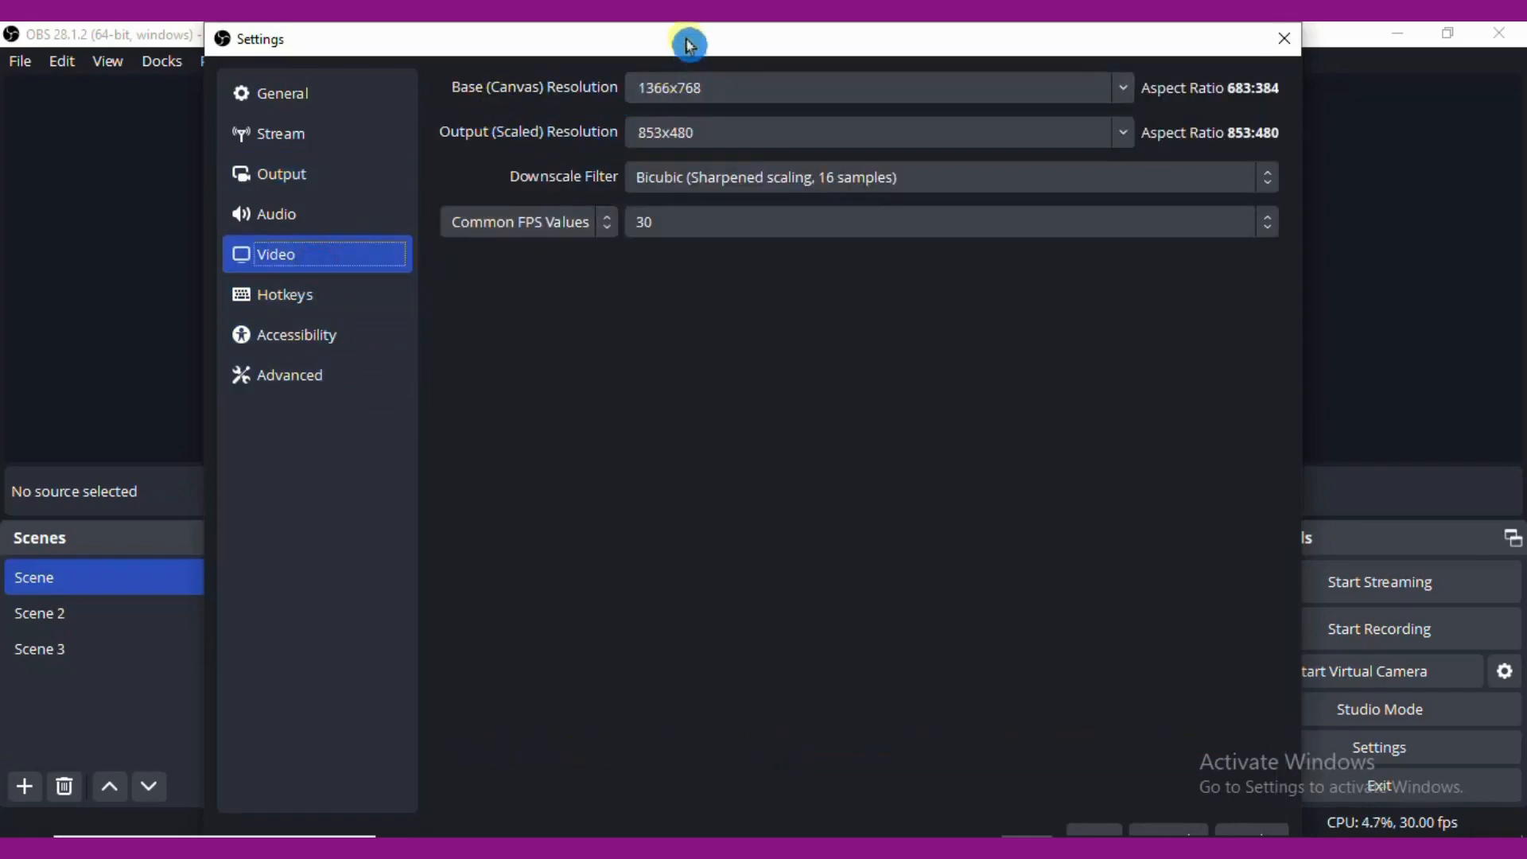
{"action": "left_click_drag", "start_coordinate": [689, 49], "coordinate": [685, 524]}
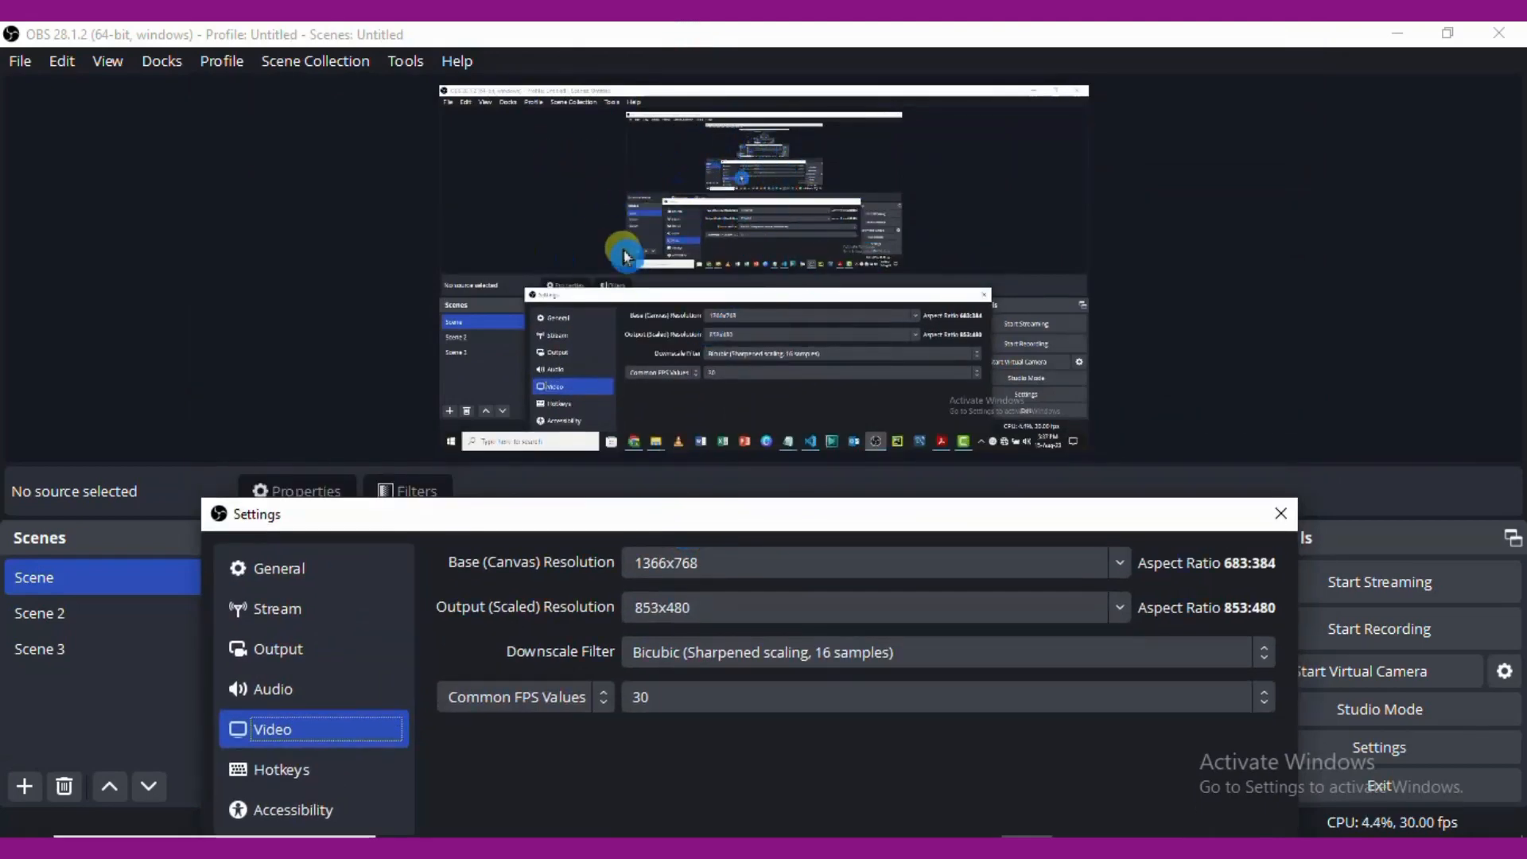
{"action": "left_click_drag", "start_coordinate": [692, 521], "coordinate": [700, 93]}
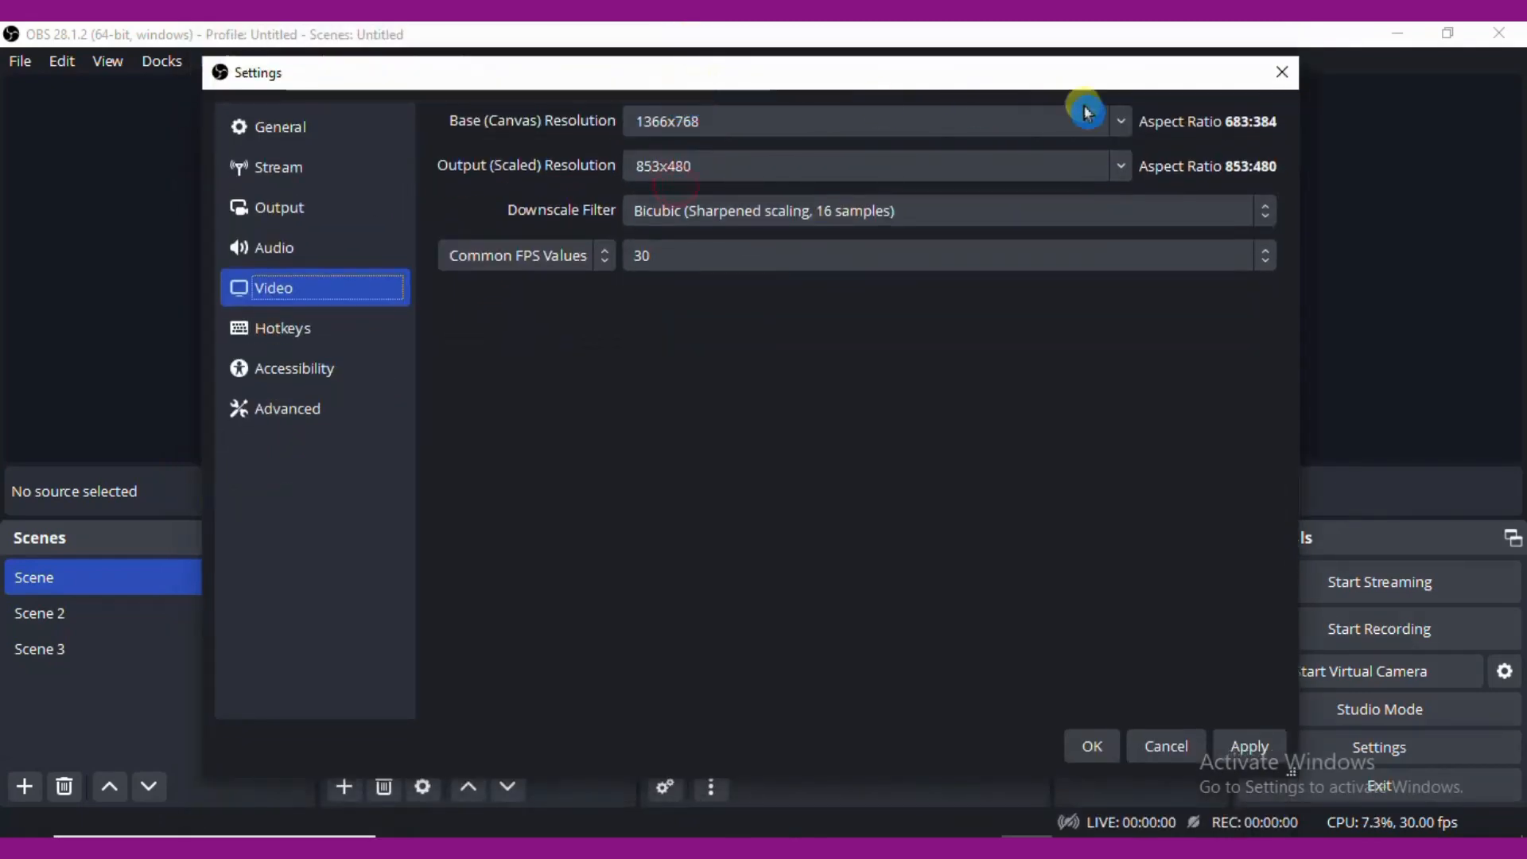
{"action": "left_click", "coordinate": [1120, 129]}
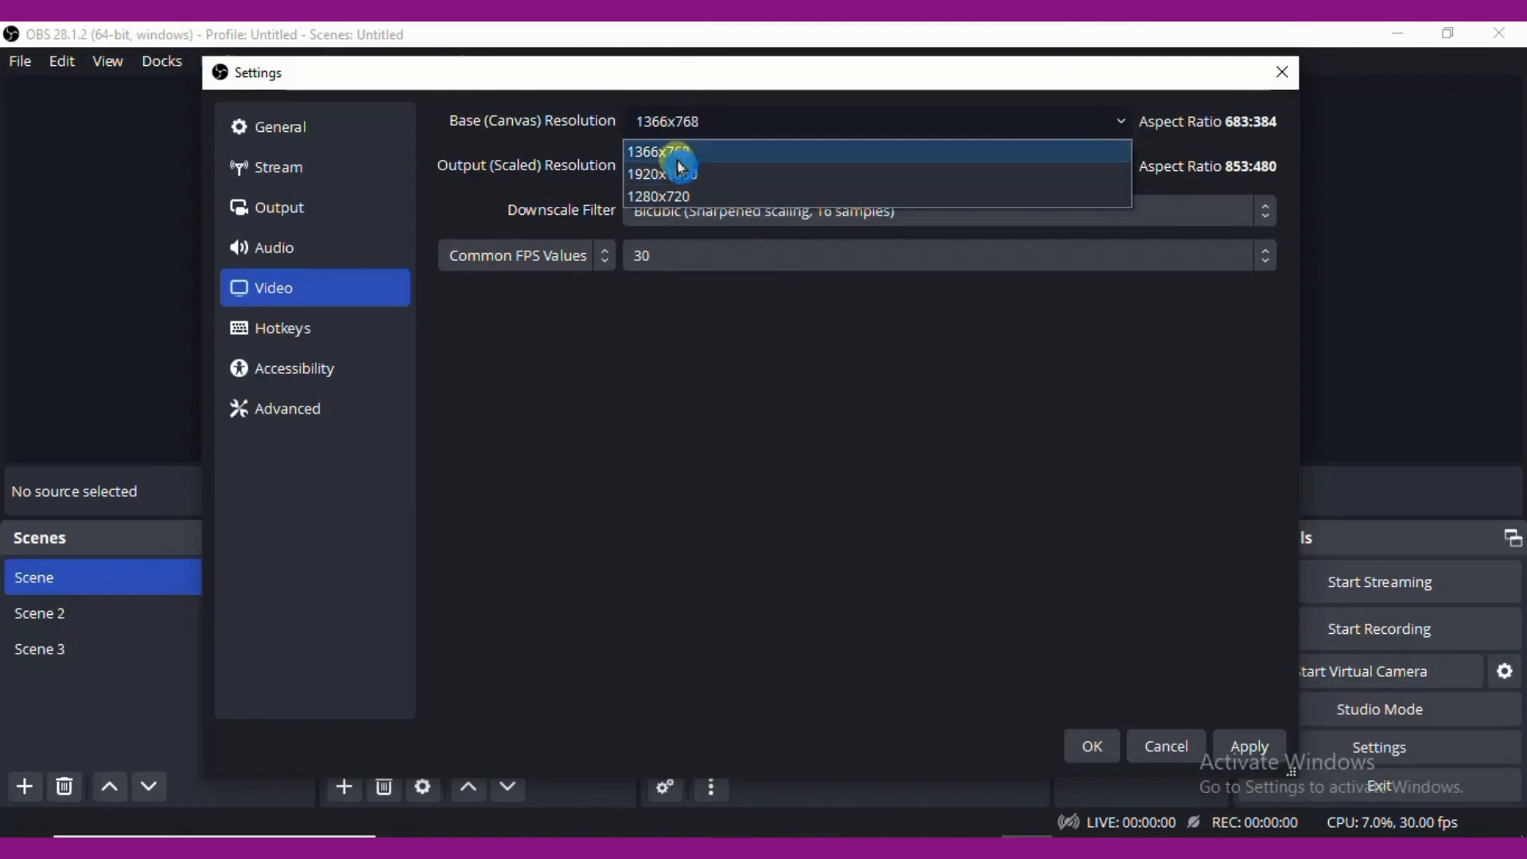
{"action": "left_click", "coordinate": [707, 348]}
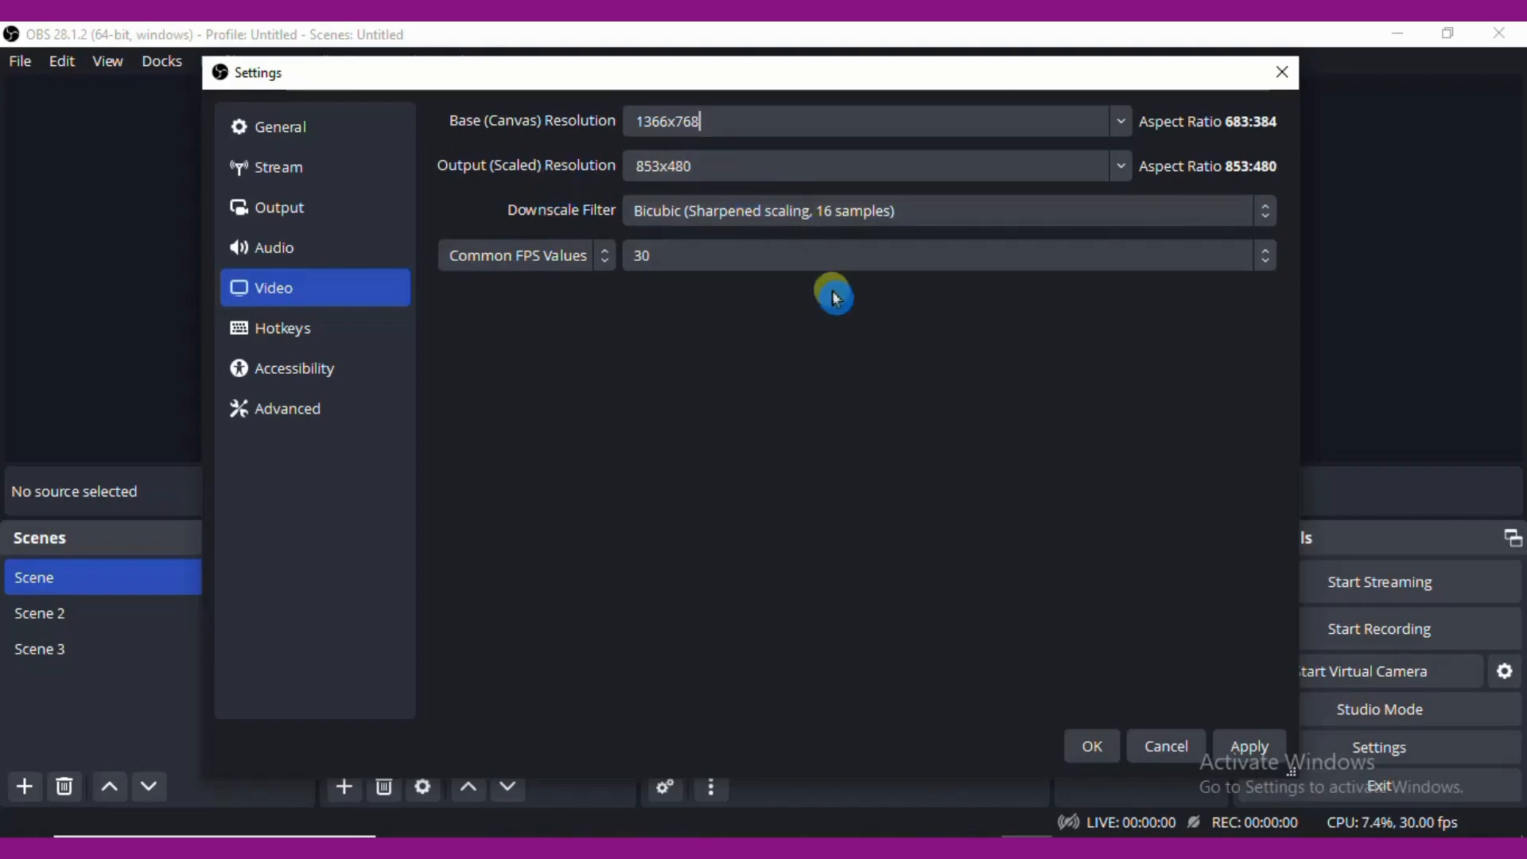
Step: Open the Hotkeys settings and examine the key combinations assigned to starting and stopping a recording
{"action": "left_click", "coordinate": [332, 341]}
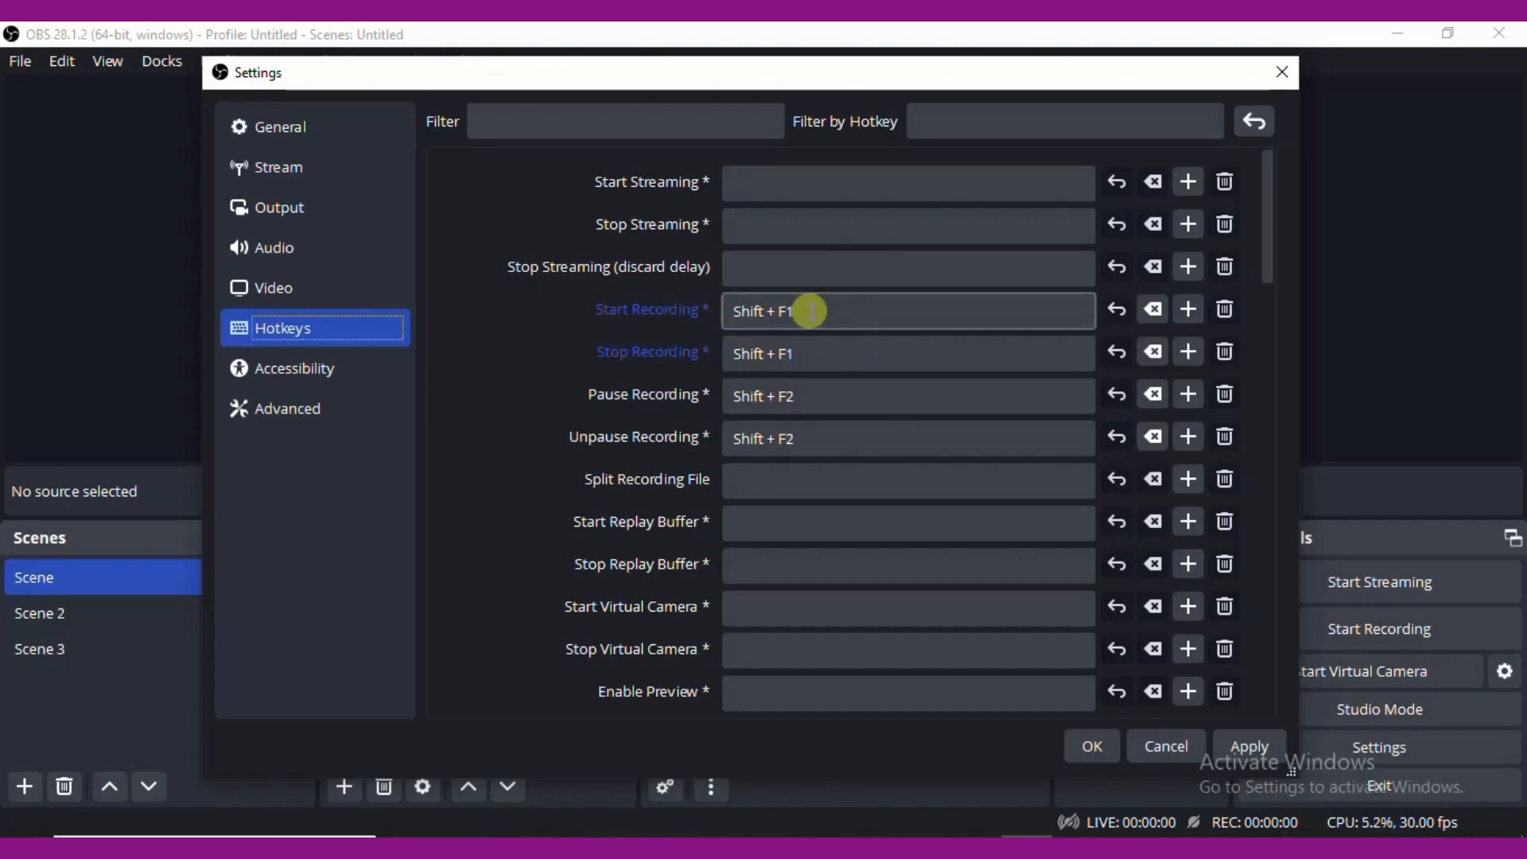
{"action": "mouse_move", "coordinate": [813, 311]}
{"action": "mouse_move", "coordinate": [915, 320]}
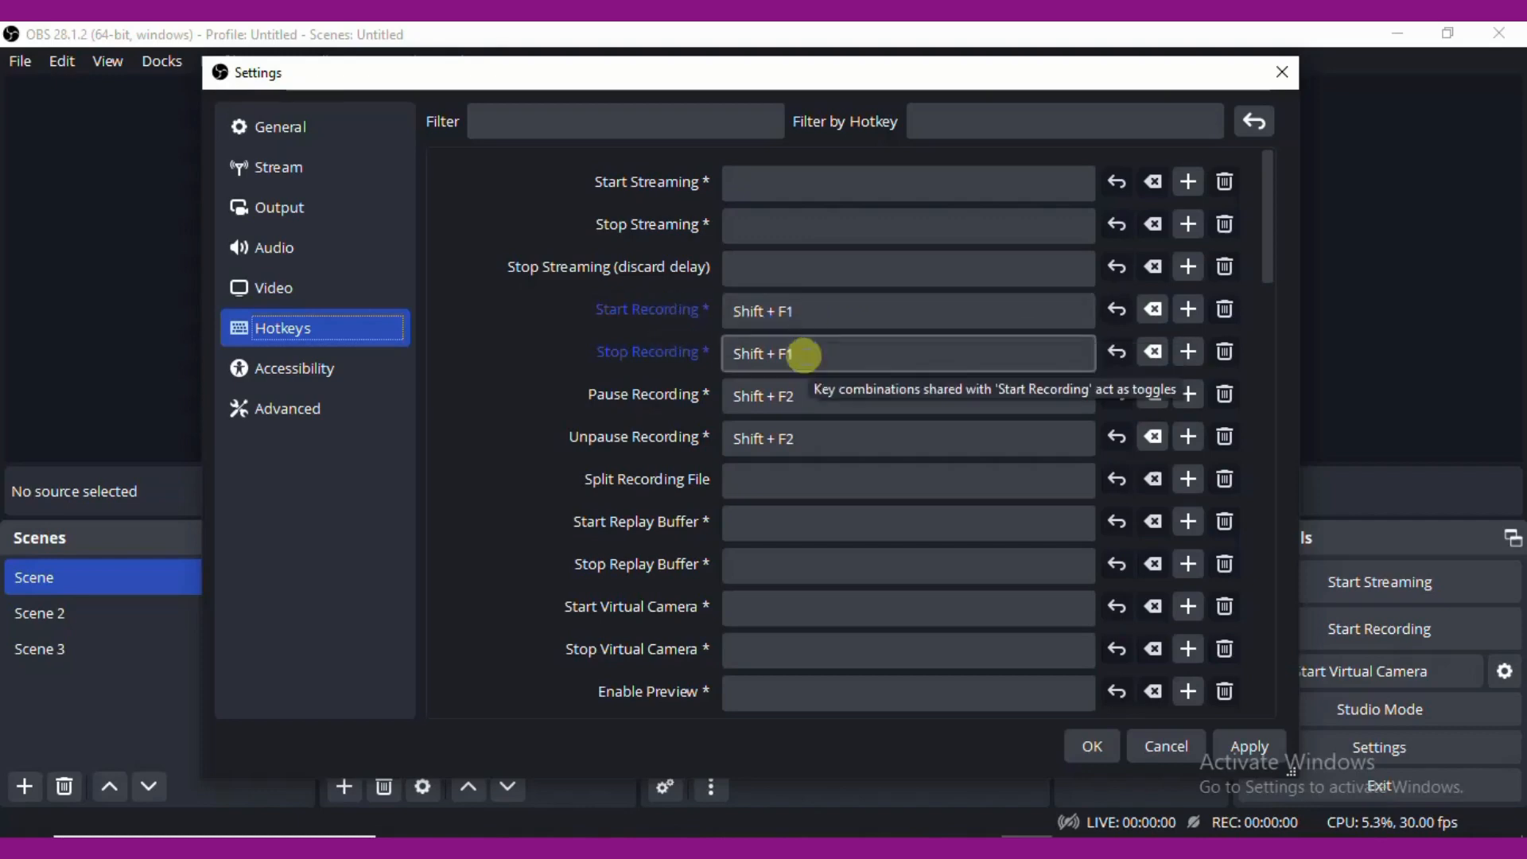
Step: Open the Advanced settings and set the recording filename formatting to "First Recording"
{"action": "mouse_move", "coordinate": [870, 340]}
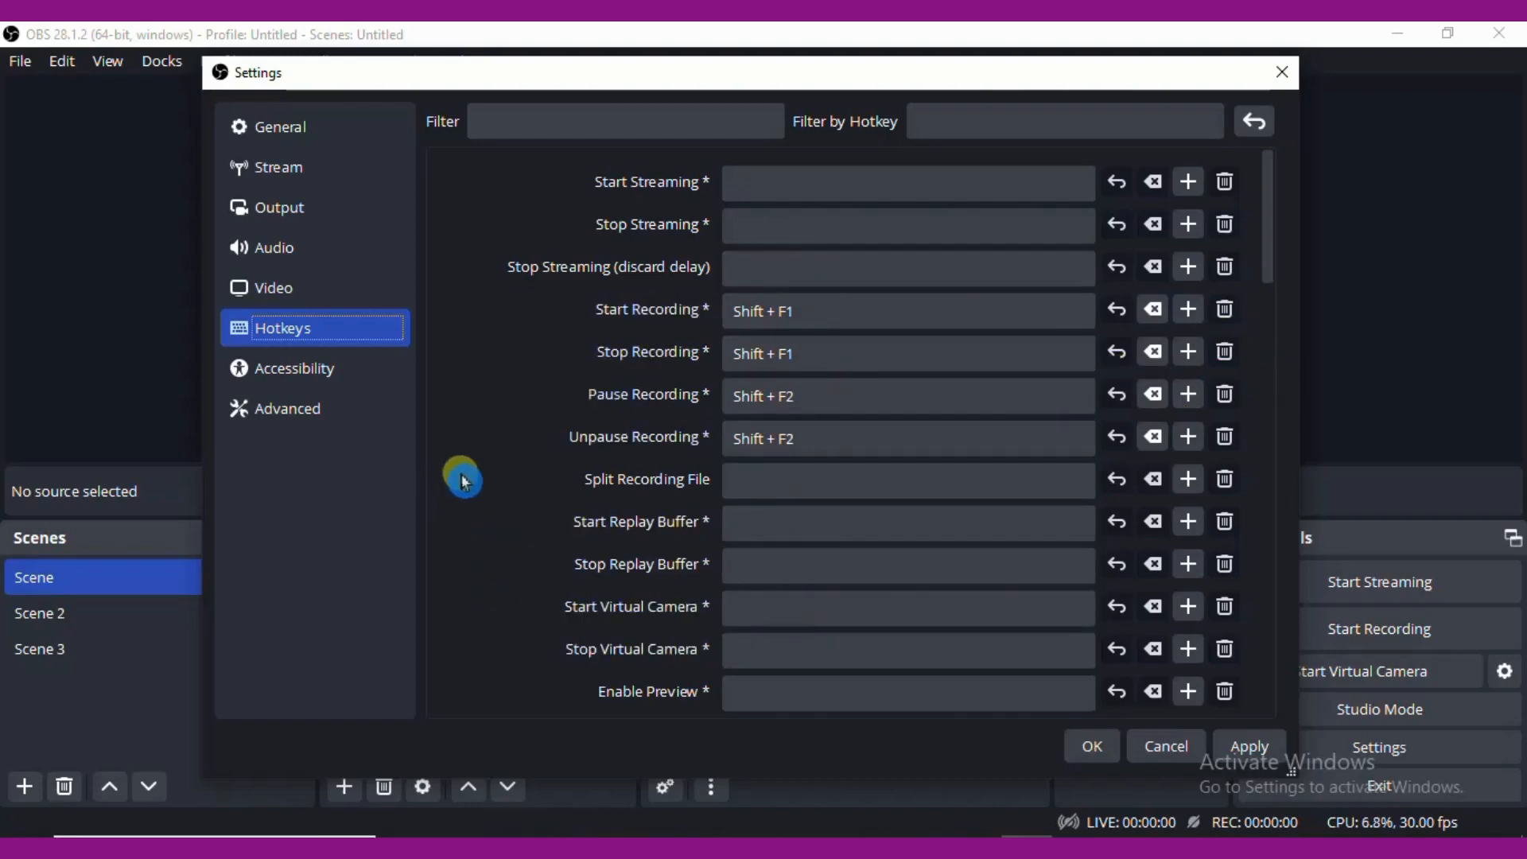
{"action": "left_click", "coordinate": [297, 419]}
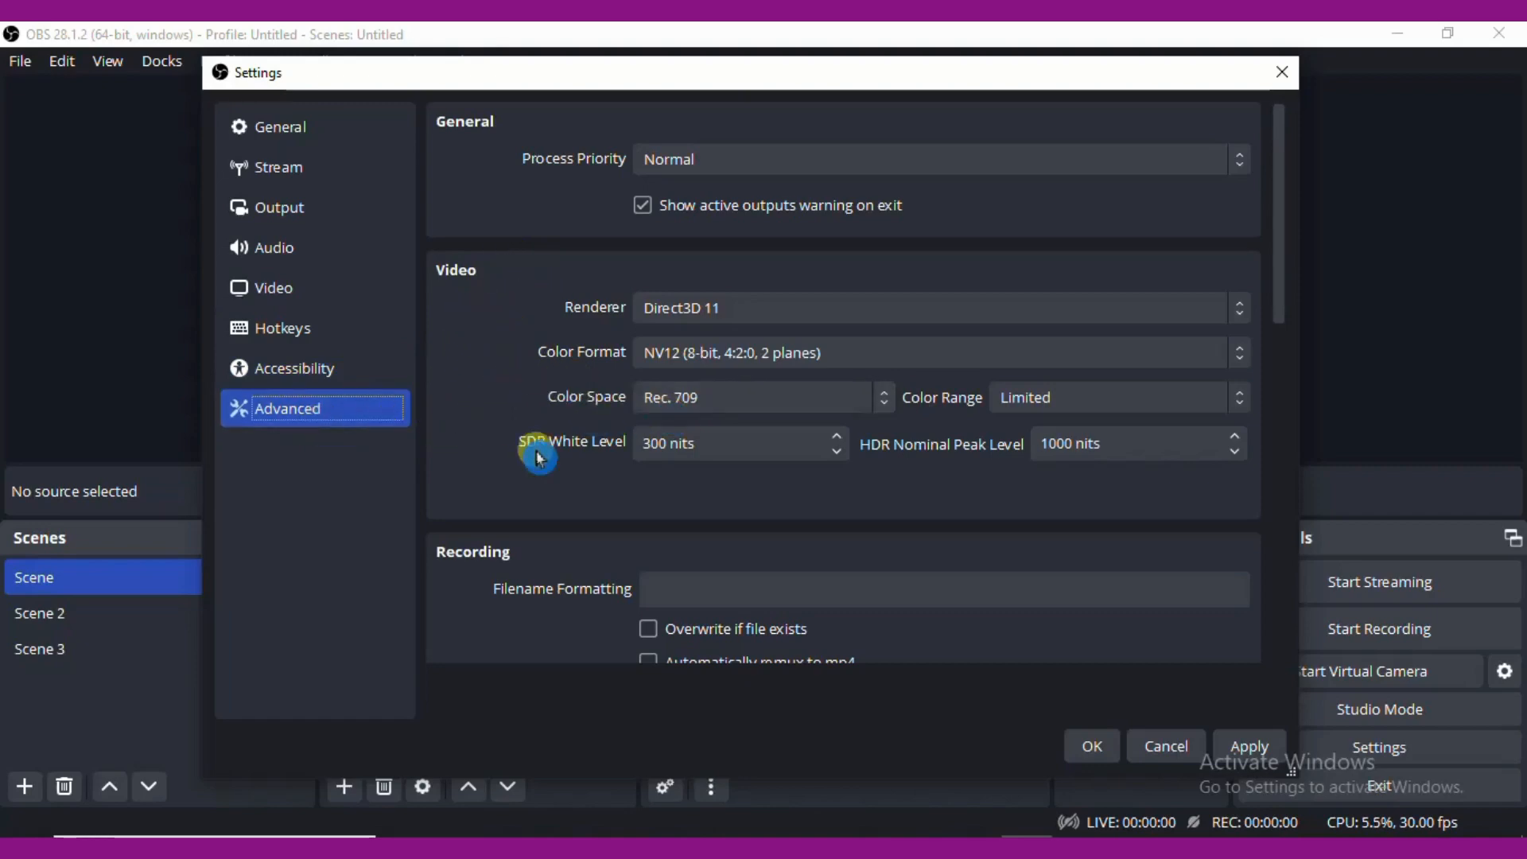
{"action": "scroll", "coordinate": [525, 445], "scroll_direction": "down", "scroll_amount": 3}
{"action": "scroll", "coordinate": [510, 433], "scroll_direction": "down", "scroll_amount": 1}
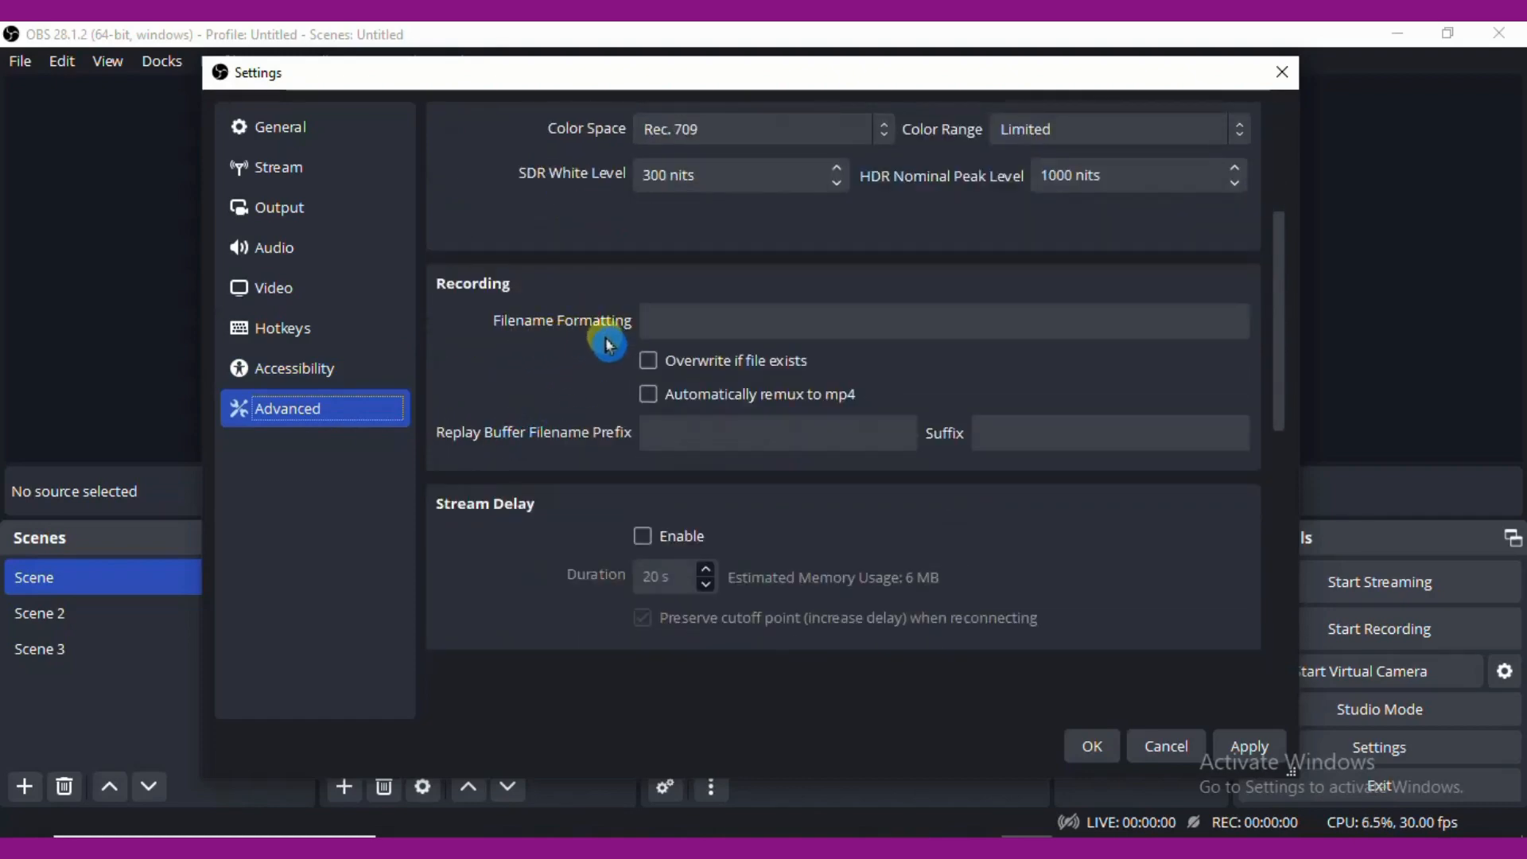
{"action": "left_click", "coordinate": [942, 318]}
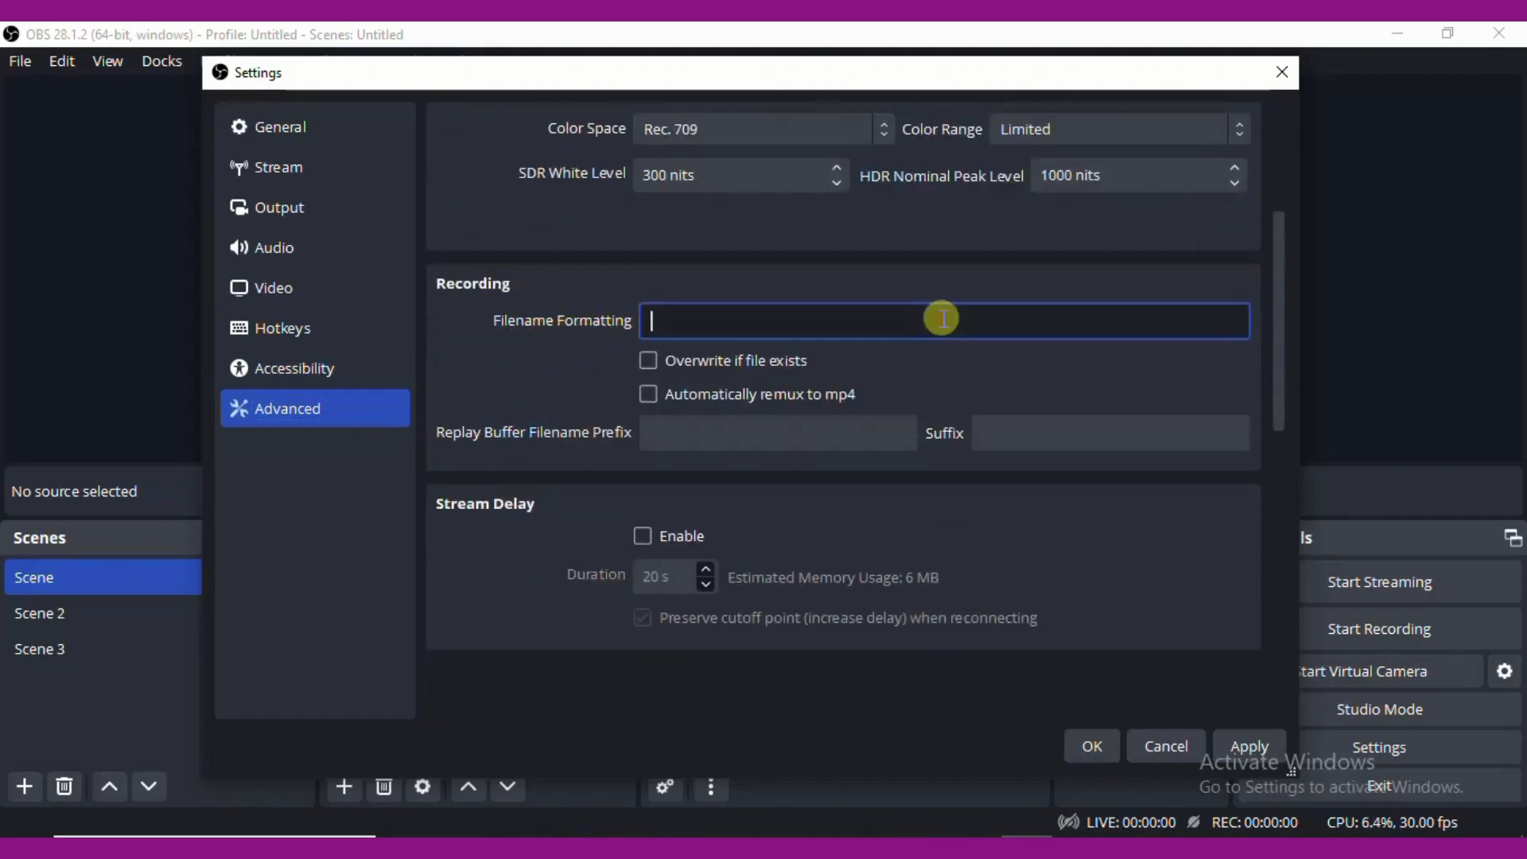
{"action": "mouse_move", "coordinate": [901, 321]}
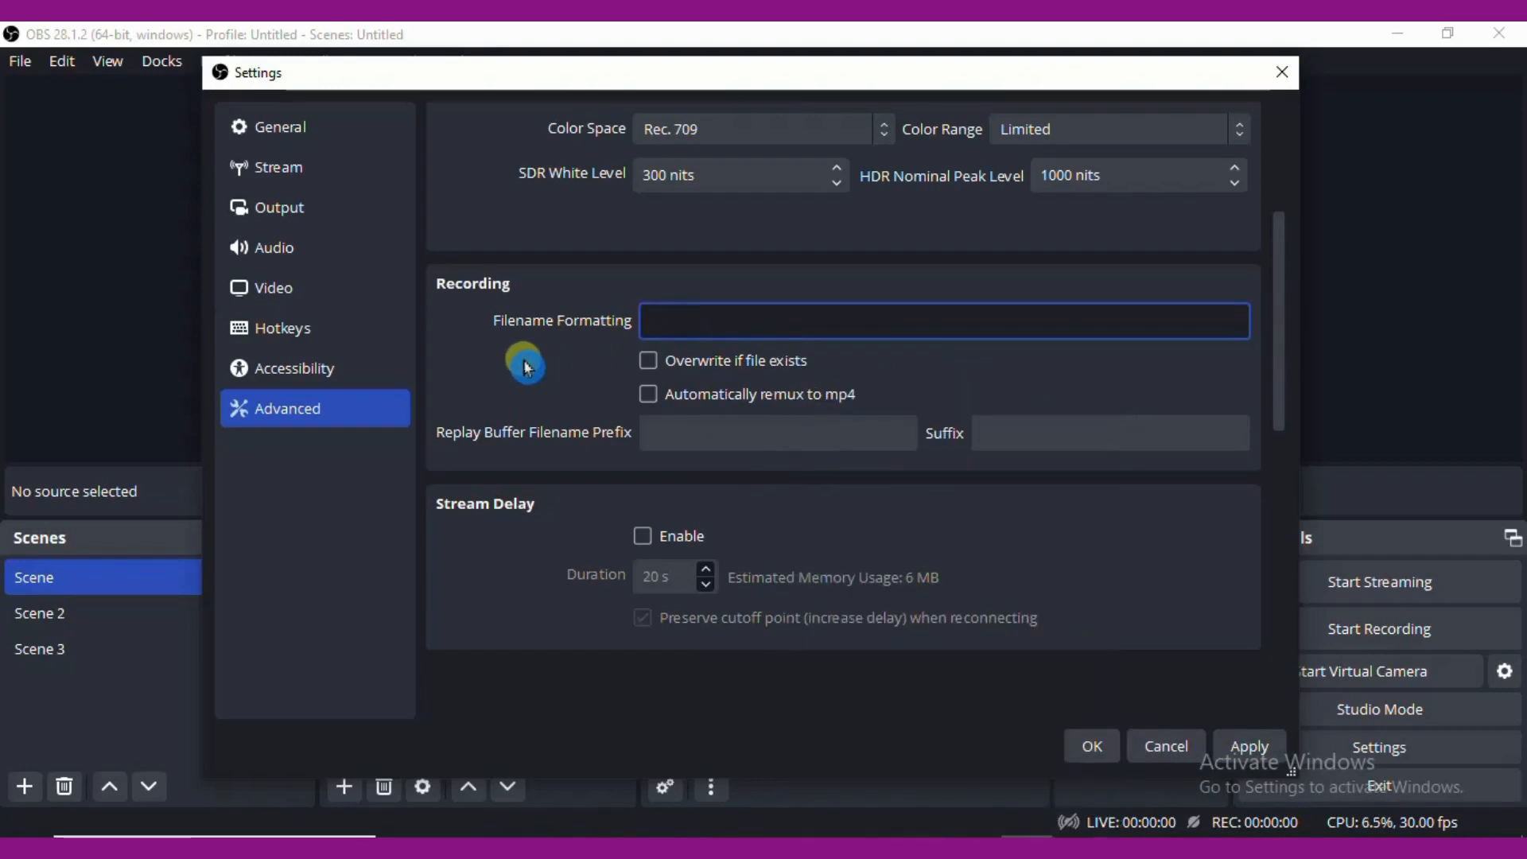
{"action": "type", "text": "First Recording"}
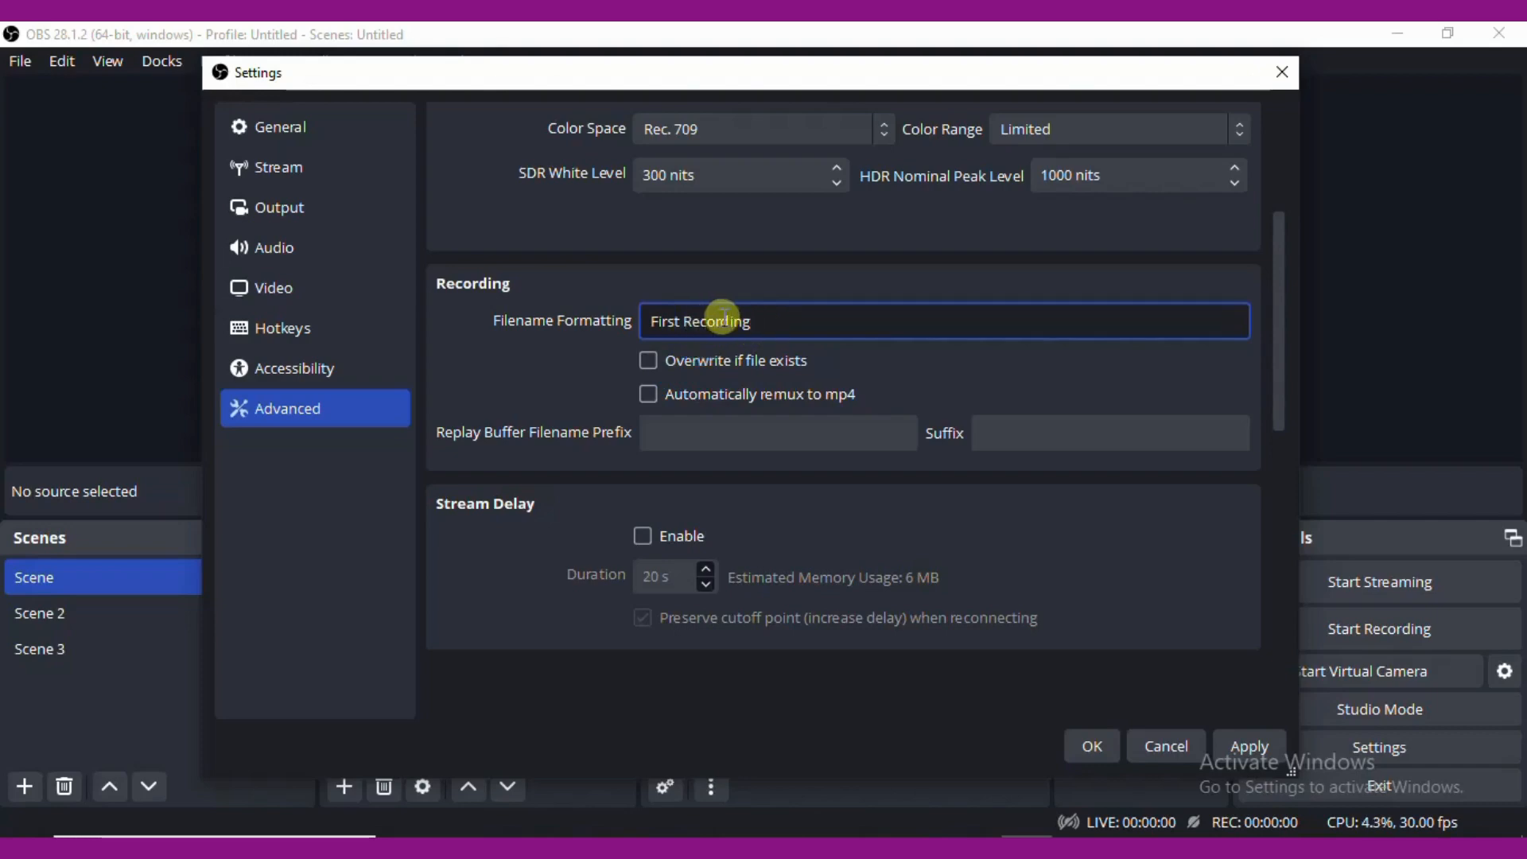
{"action": "mouse_move", "coordinate": [698, 329]}
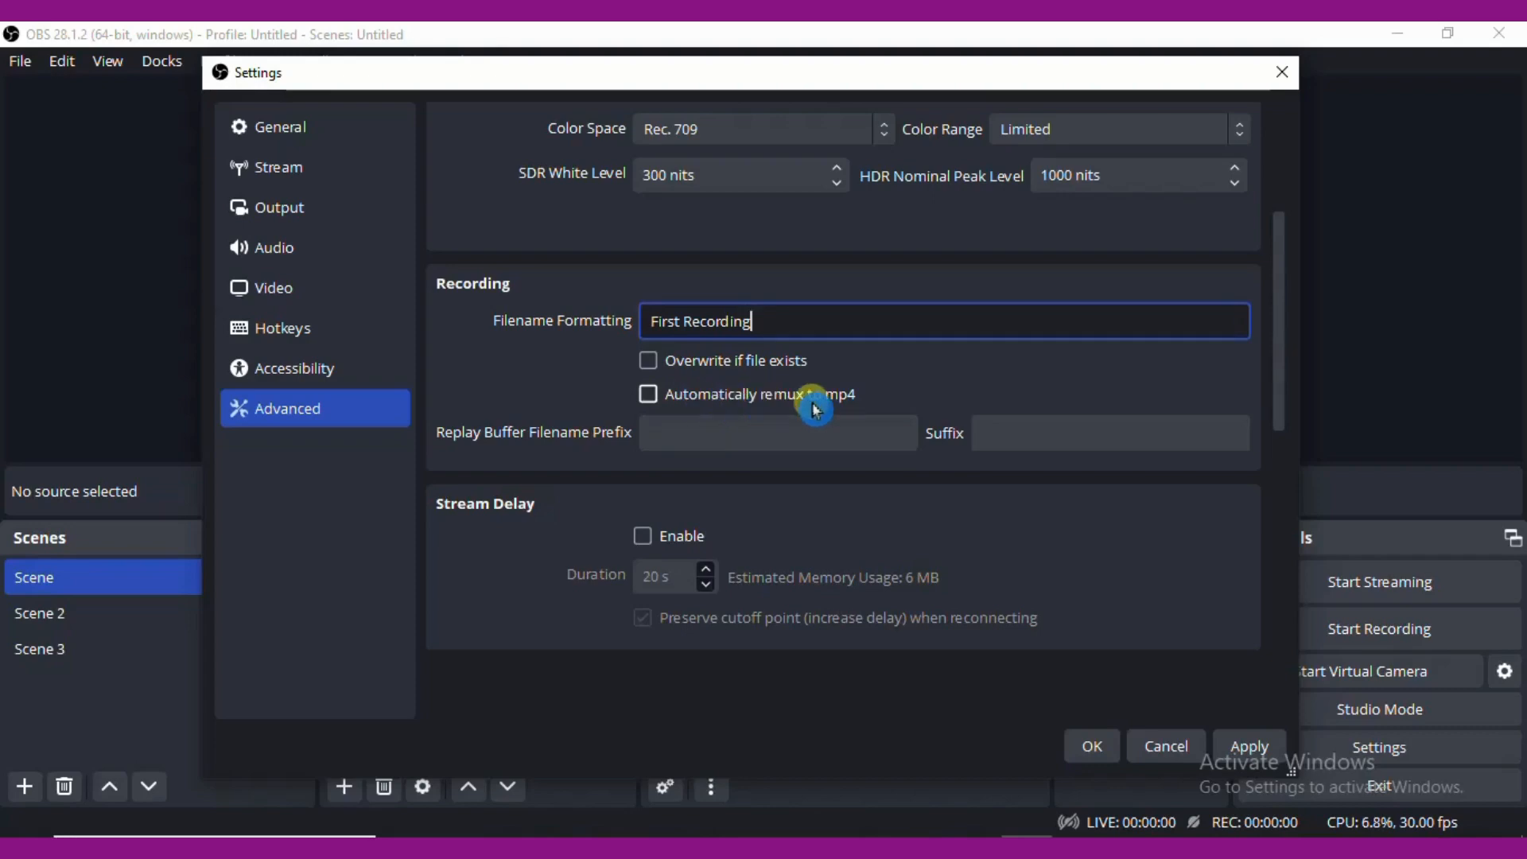
Step: Enable automatic remuxing to mp4, check the mp4 and mkv files in the My Videos folder, and return to the OBS settings
{"action": "left_click", "coordinate": [651, 396]}
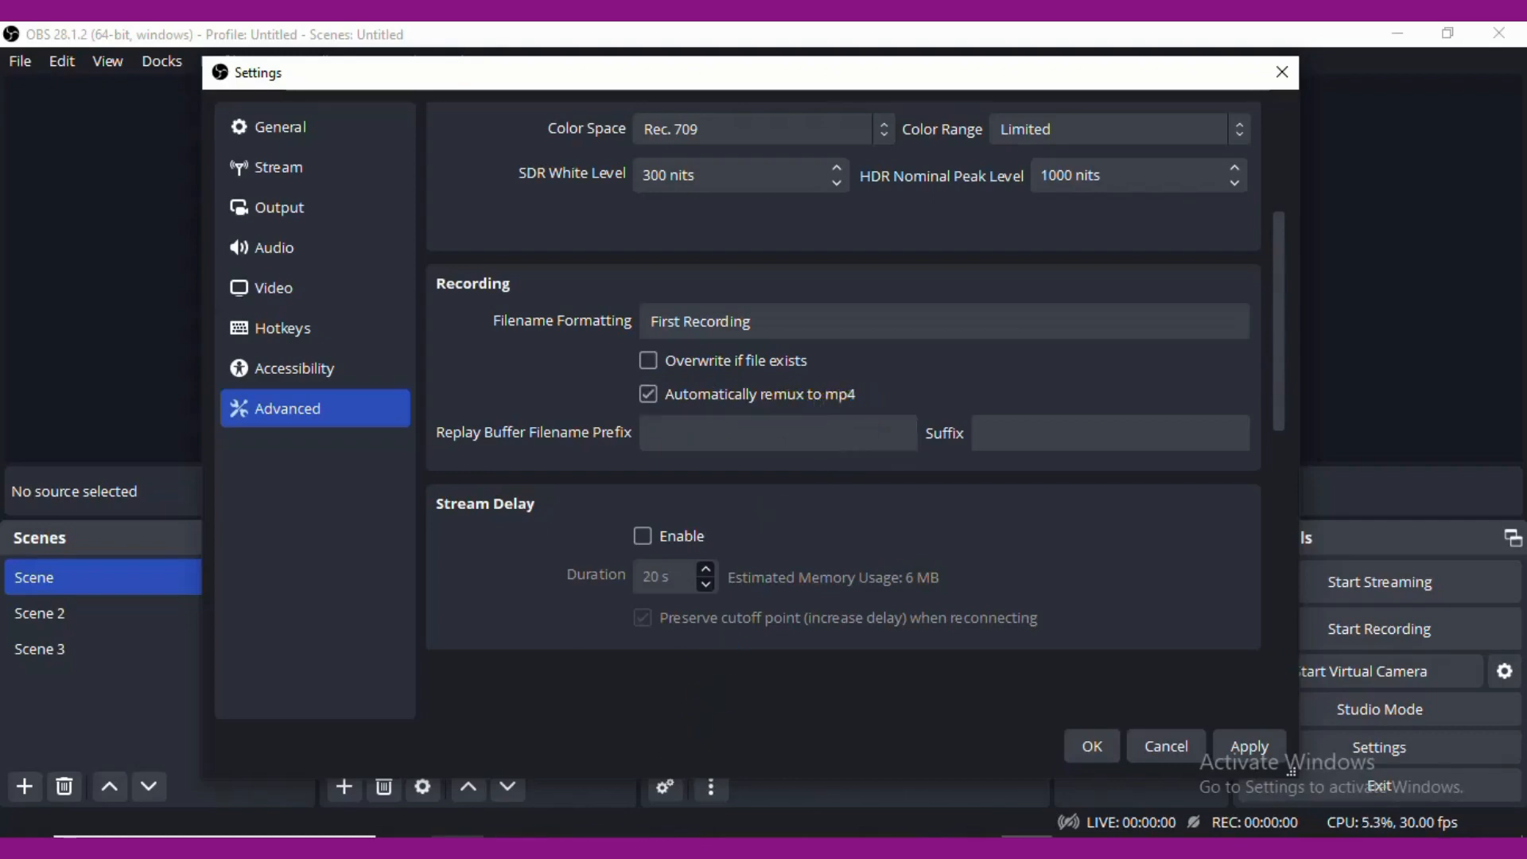
{"action": "left_click", "coordinate": [398, 804]}
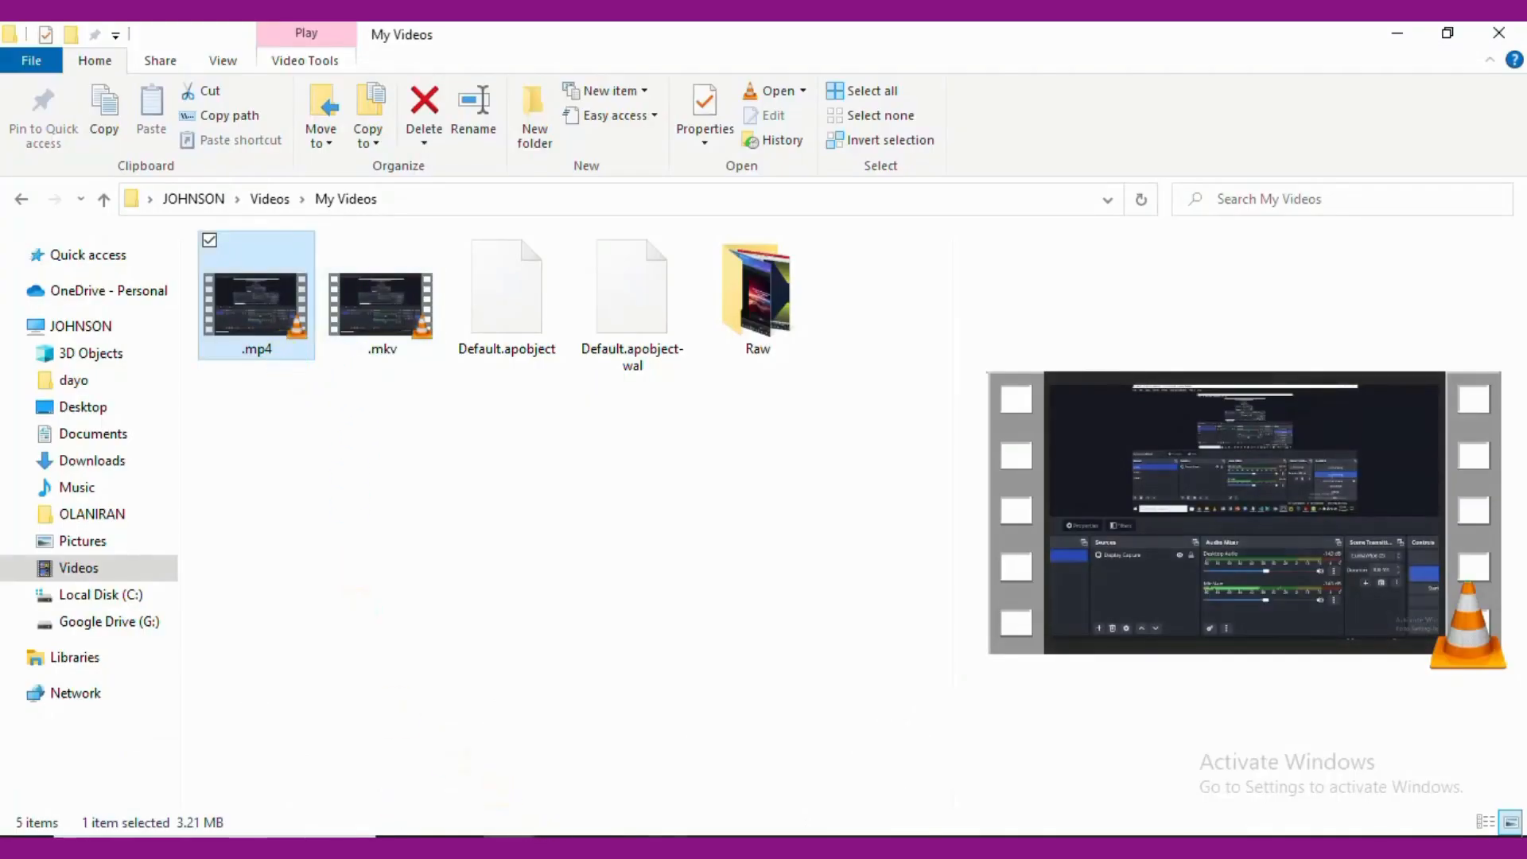
{"action": "left_click", "coordinate": [1026, 845]}
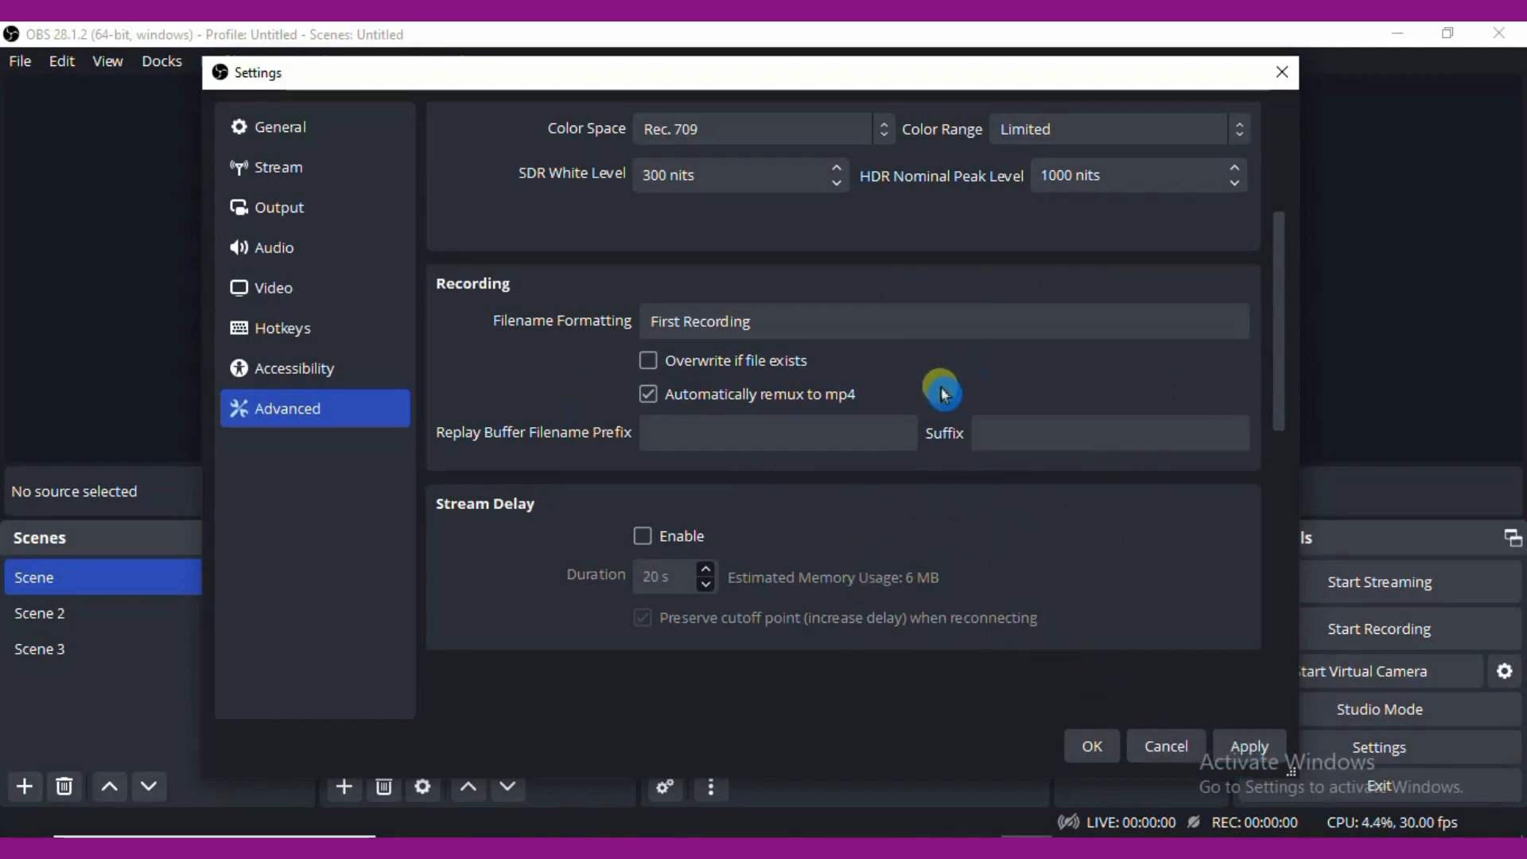
Step: Review the remaining Advanced settings, apply the changes and close the settings window
{"action": "scroll", "coordinate": [943, 390], "scroll_direction": "down", "scroll_amount": 4}
{"action": "scroll", "coordinate": [561, 443], "scroll_direction": "up", "scroll_amount": 3}
{"action": "scroll", "coordinate": [491, 434], "scroll_direction": "down", "scroll_amount": 5}
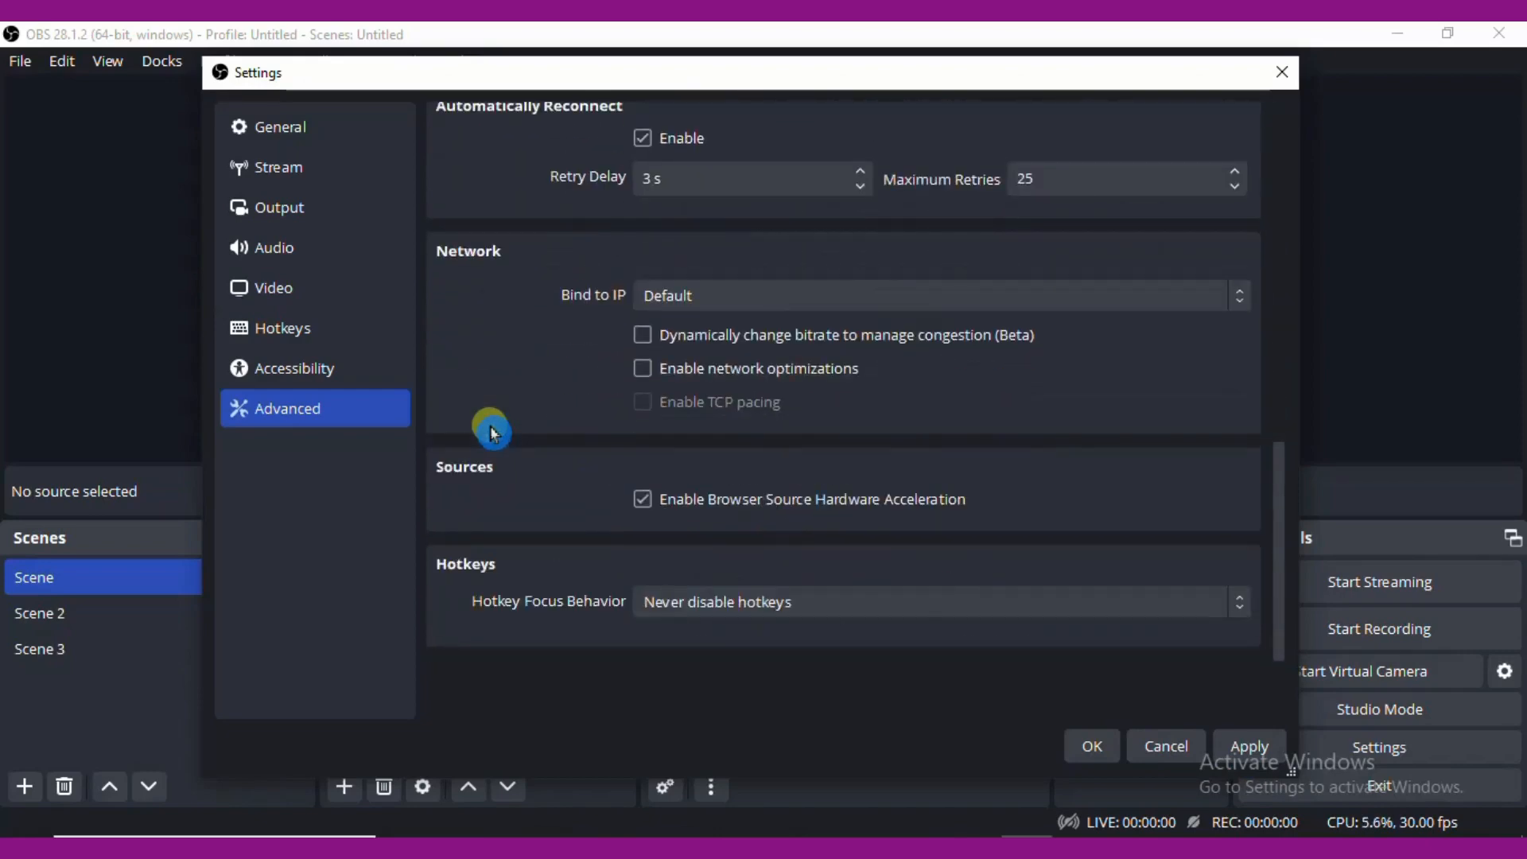
{"action": "left_click", "coordinate": [1263, 756]}
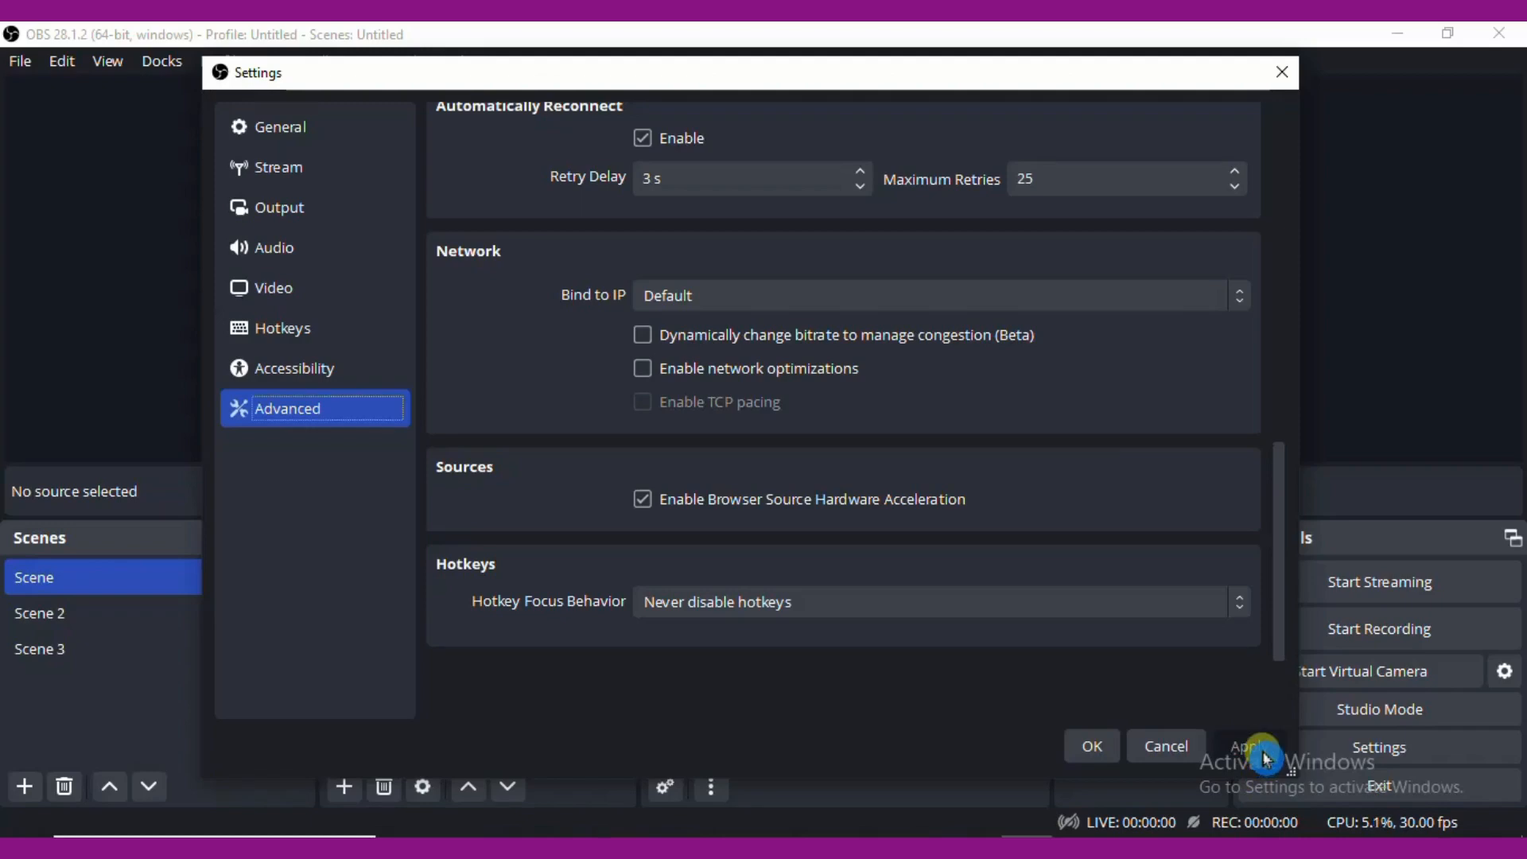
{"action": "left_click", "coordinate": [1092, 746]}
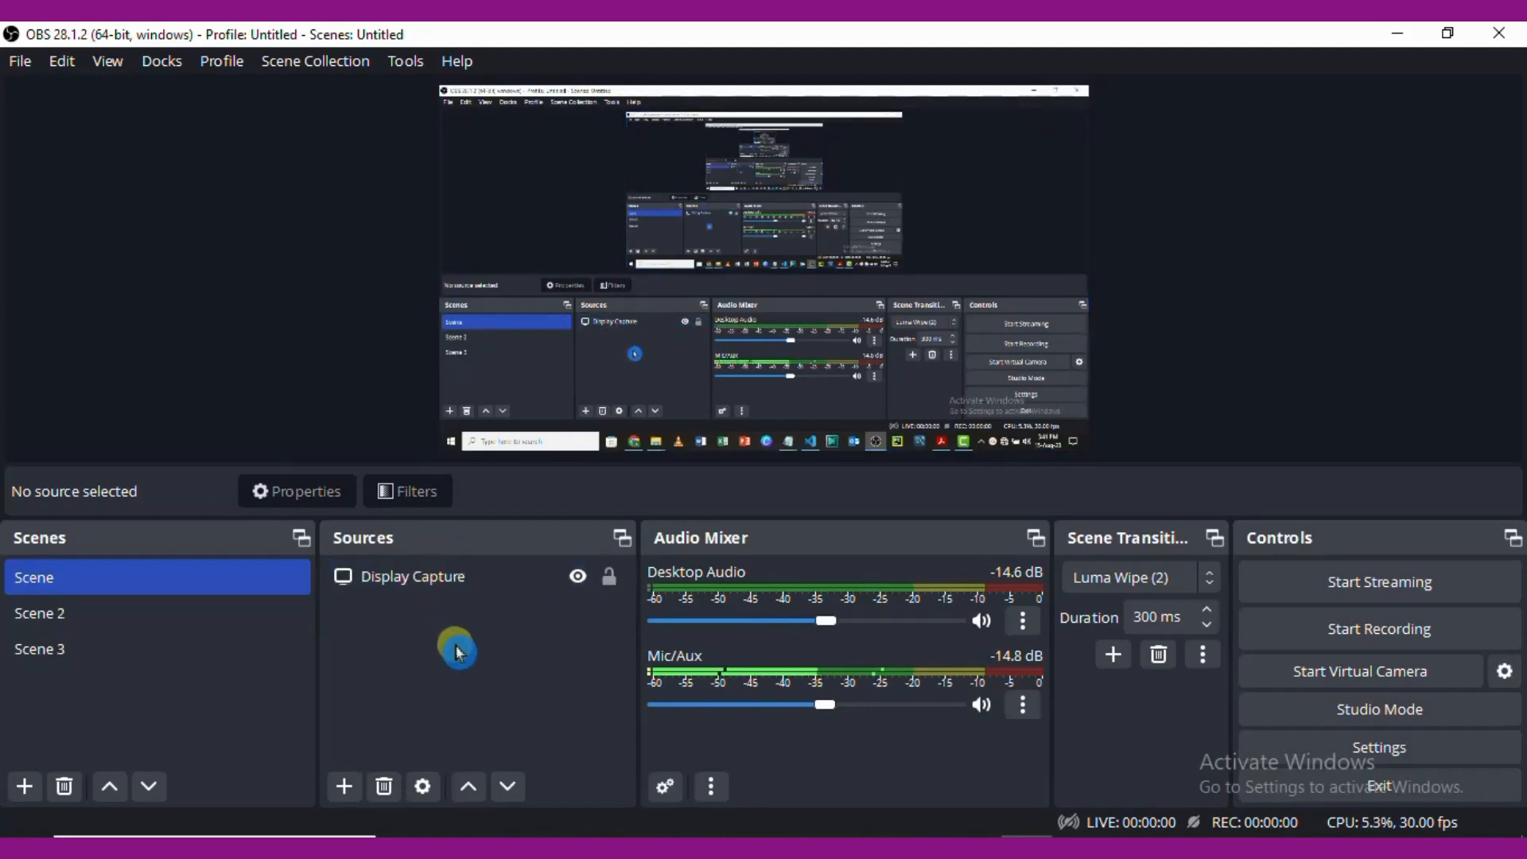
Step: Add a new Video Capture Device source under its default name, using the Integrated Webcam with its default properties
{"action": "left_click", "coordinate": [350, 789]}
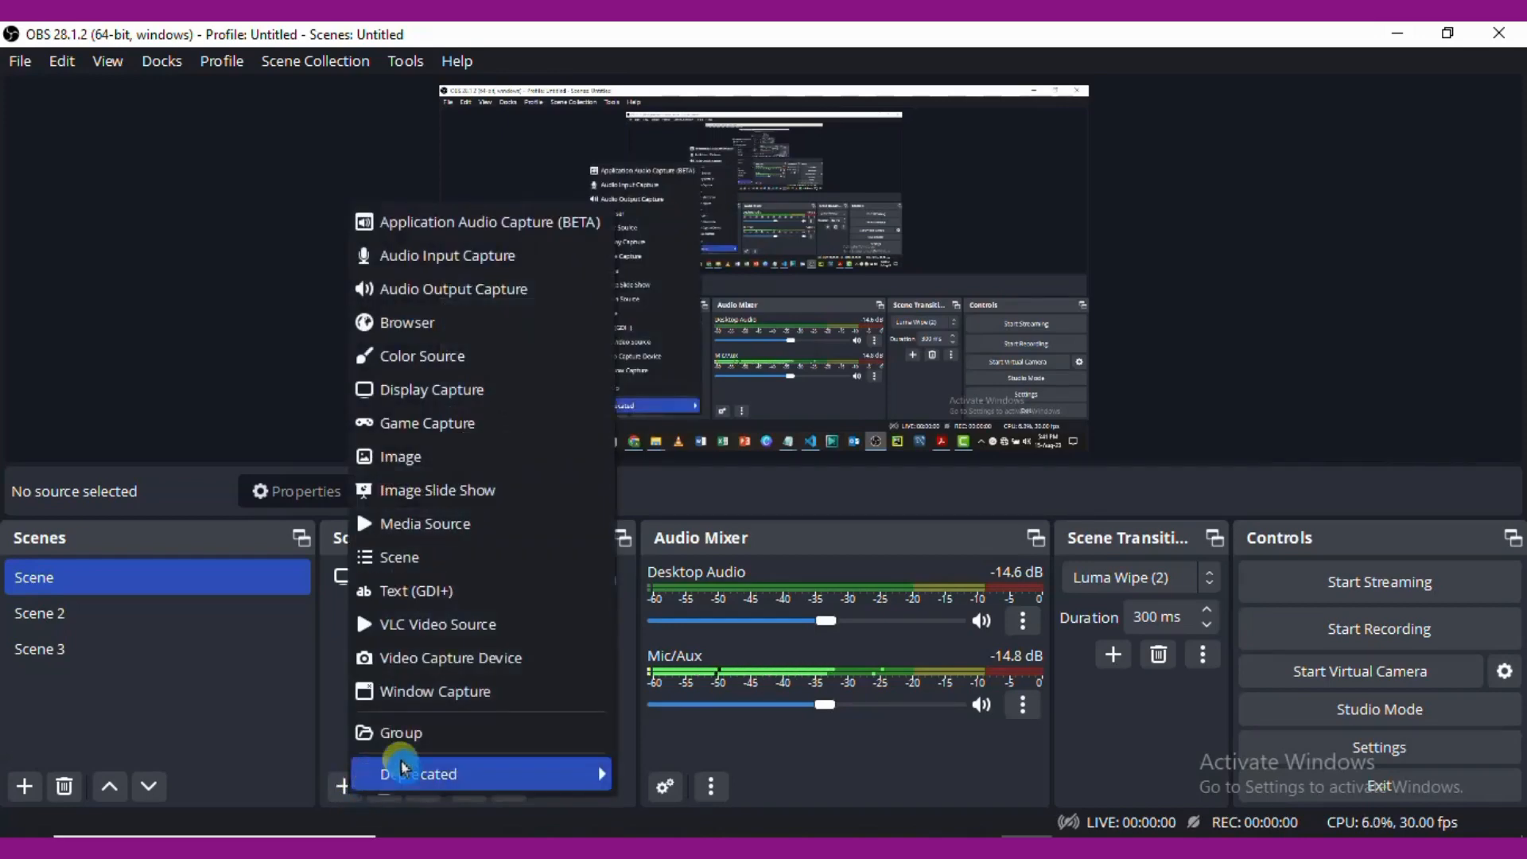
{"action": "left_click", "coordinate": [472, 658]}
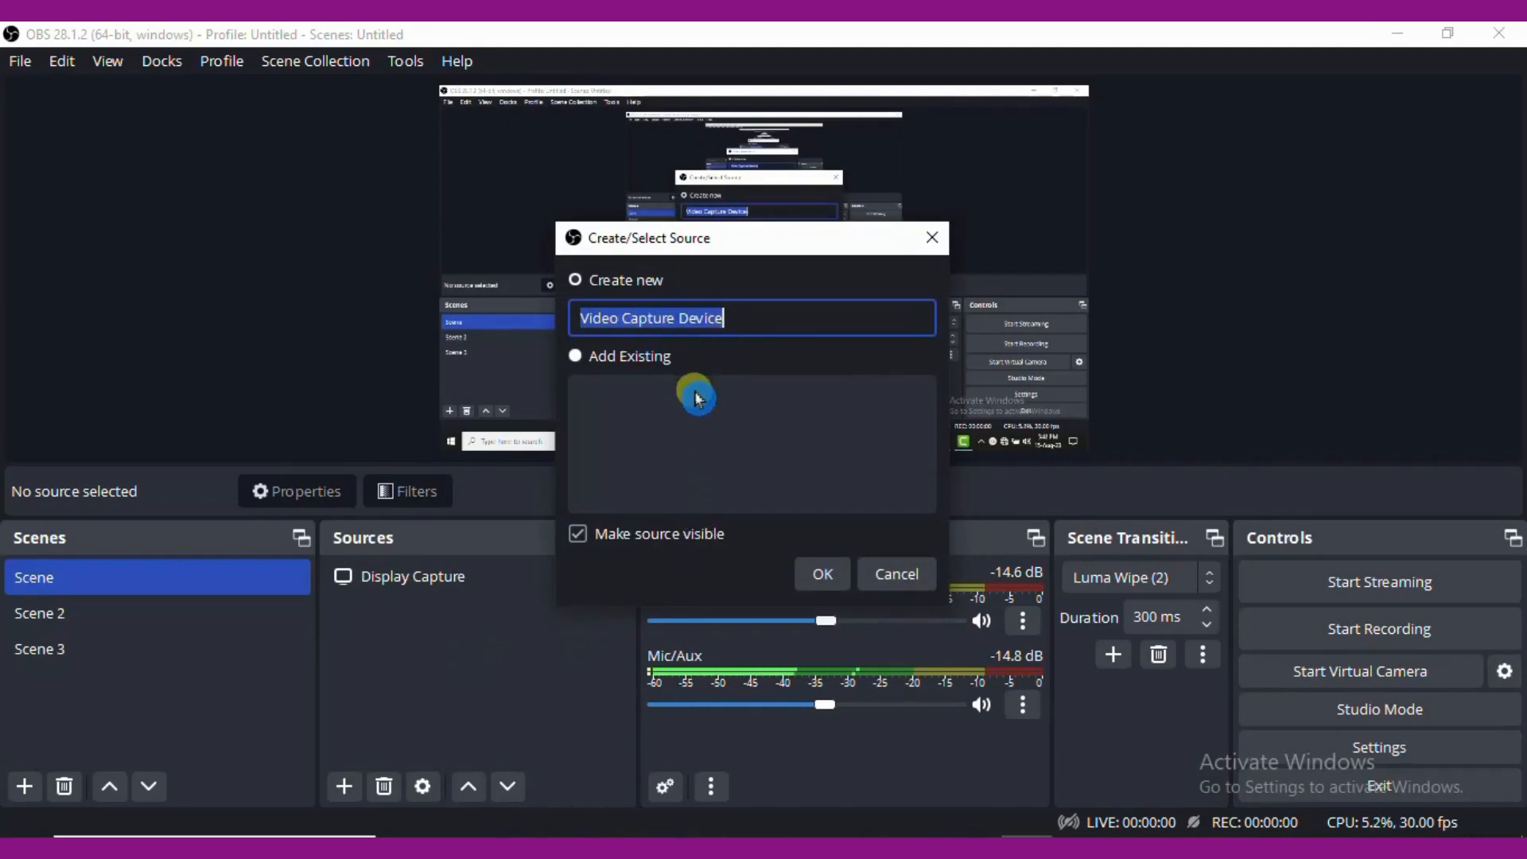
{"action": "left_click", "coordinate": [821, 568]}
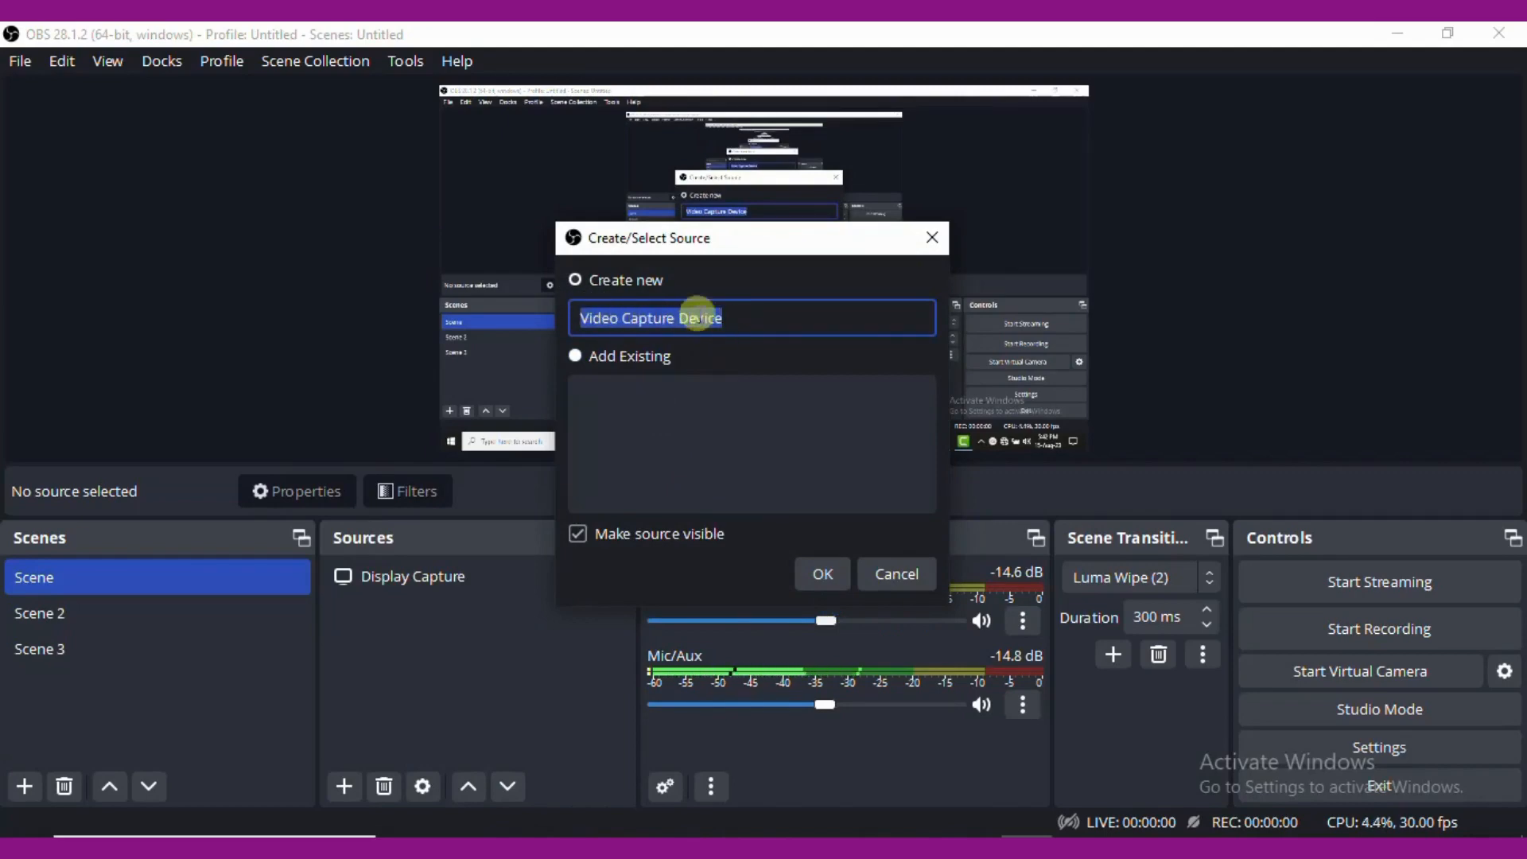
{"action": "left_click", "coordinate": [586, 308]}
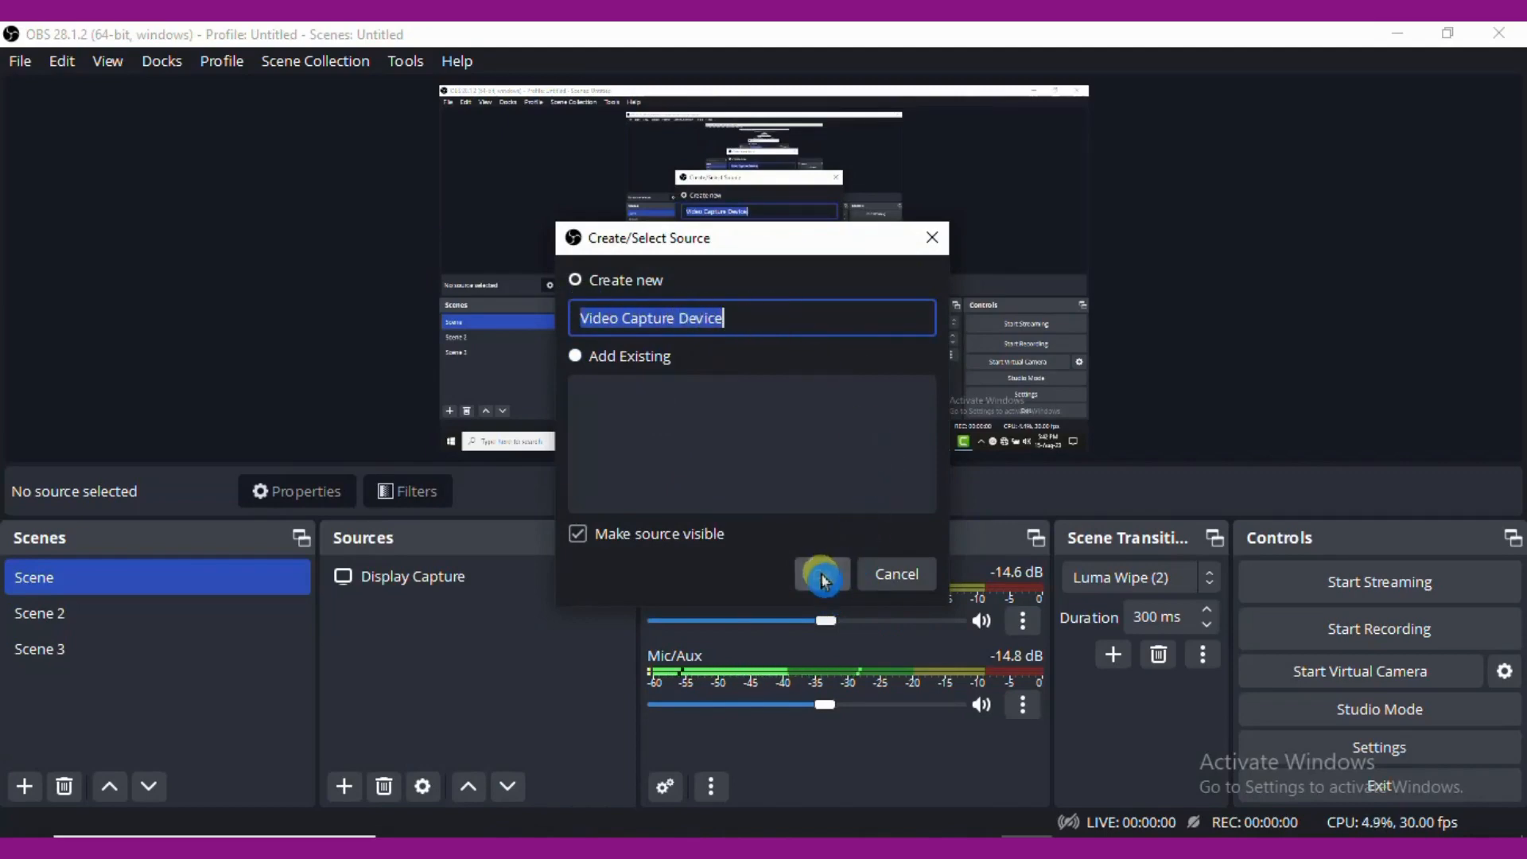
{"action": "left_click", "coordinate": [822, 576]}
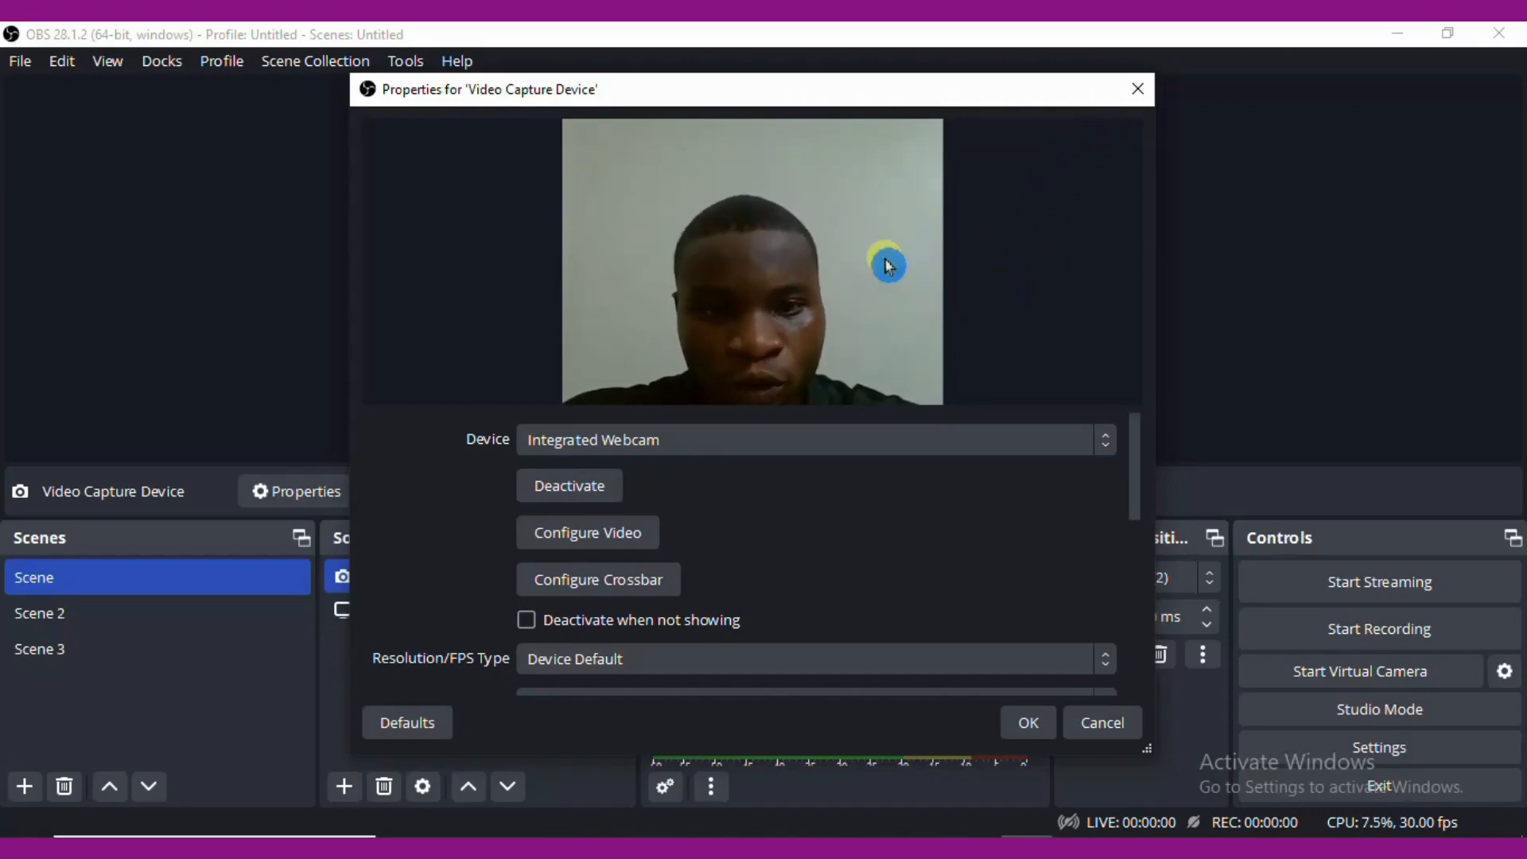
{"action": "scroll", "coordinate": [764, 497], "scroll_direction": "down", "scroll_amount": 3}
{"action": "scroll", "coordinate": [477, 522], "scroll_direction": "down", "scroll_amount": 3}
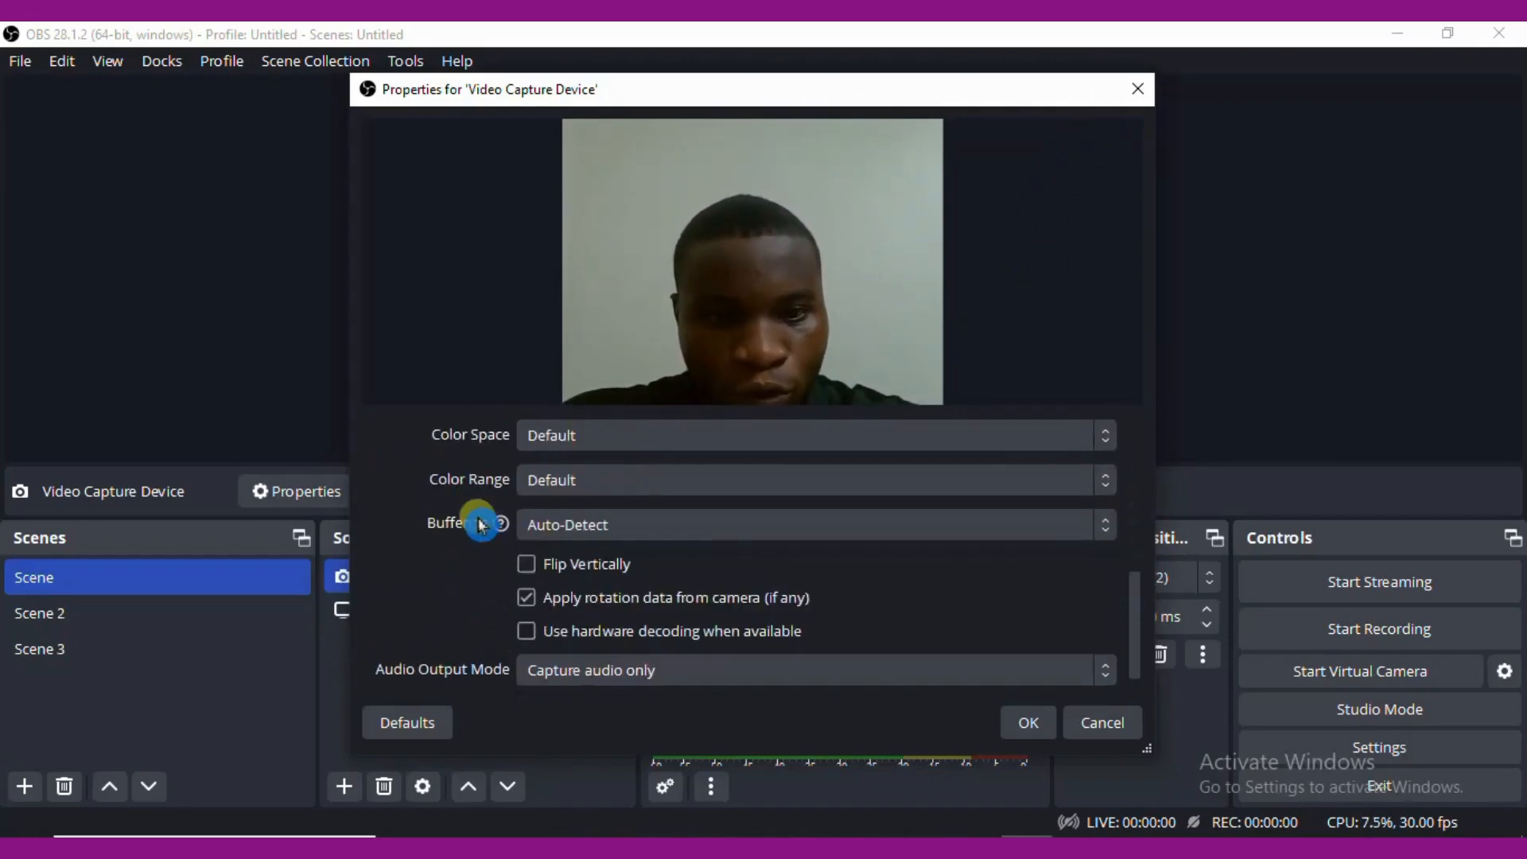
{"action": "left_click", "coordinate": [1025, 721]}
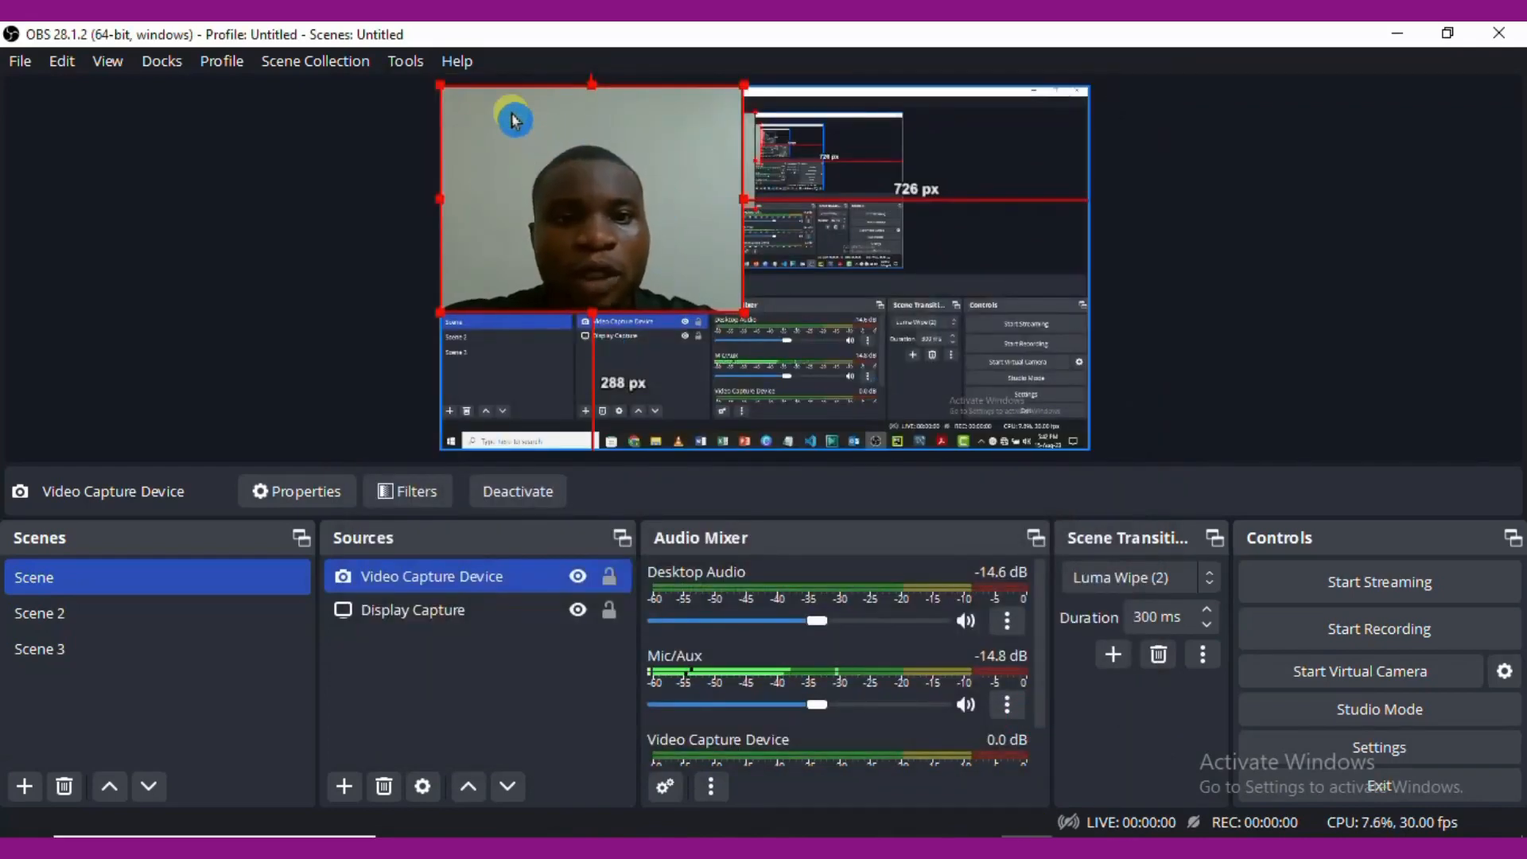
Step: Shrink the webcam source and place it in the canvas's lower-right corner, about 970 px from the left edge and 470 px from the top
{"action": "left_click_drag", "start_coordinate": [515, 117], "coordinate": [937, 379]}
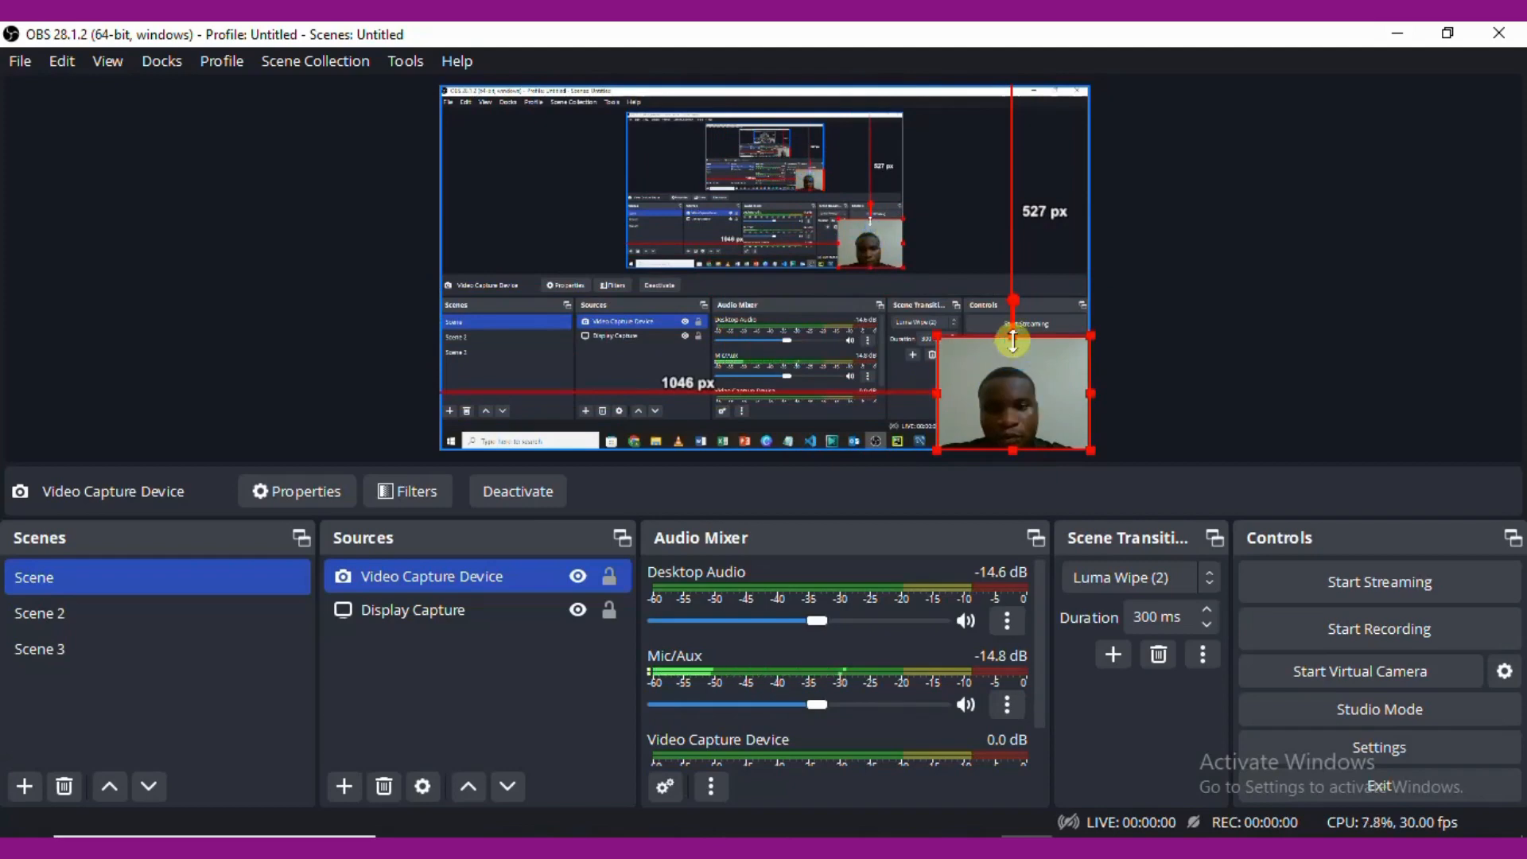
{"action": "mouse_move", "coordinate": [1013, 342]}
{"action": "left_mouse_down"}
{"action": "mouse_move", "coordinate": [1013, 284]}
{"action": "mouse_move", "coordinate": [1009, 332]}
{"action": "left_mouse_up"}
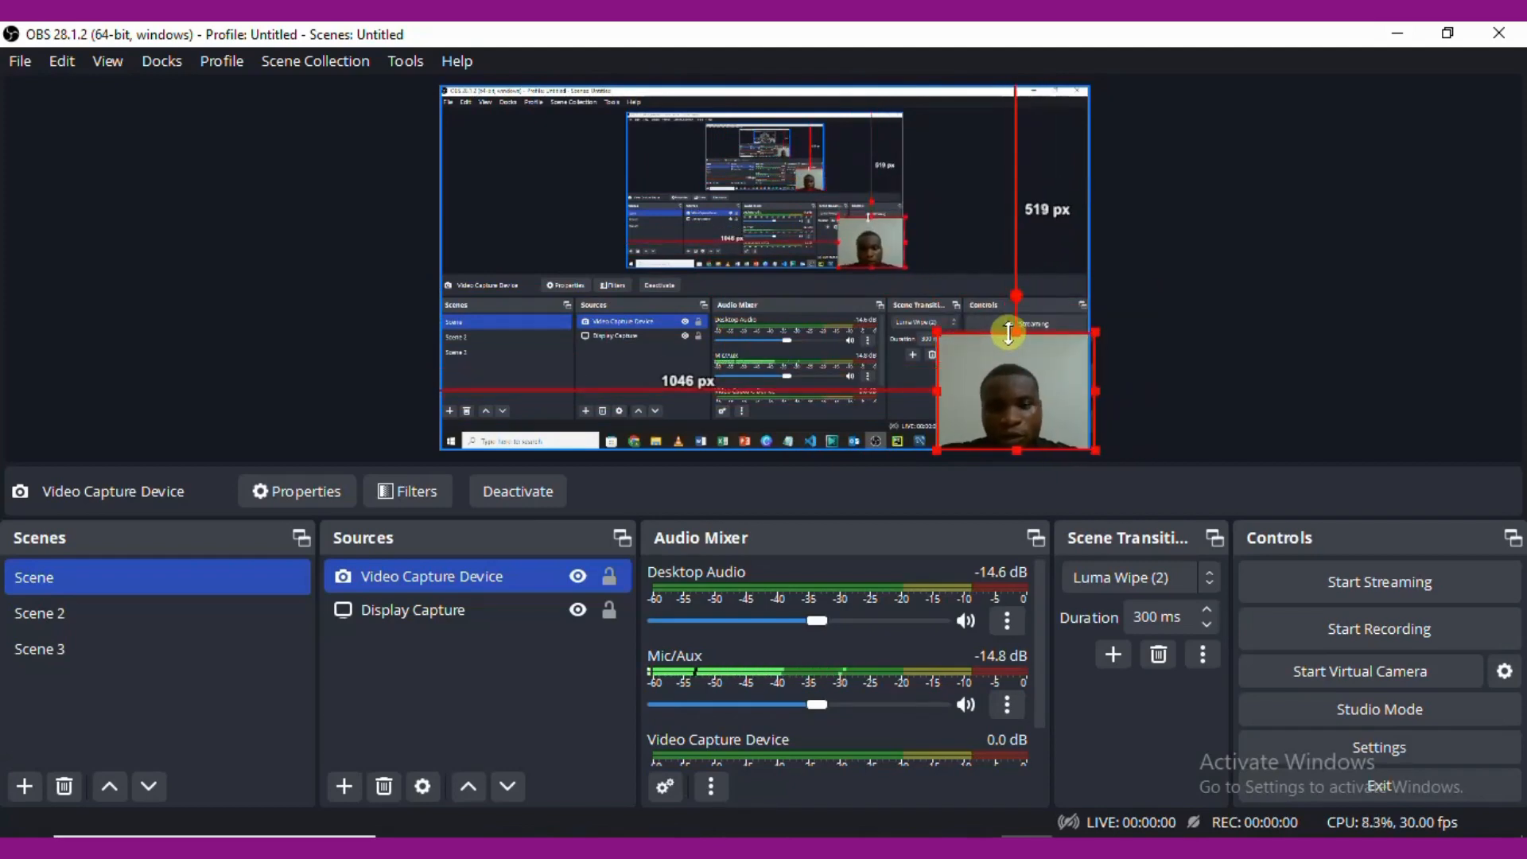
{"action": "left_click_drag", "start_coordinate": [1011, 389], "coordinate": [978, 359]}
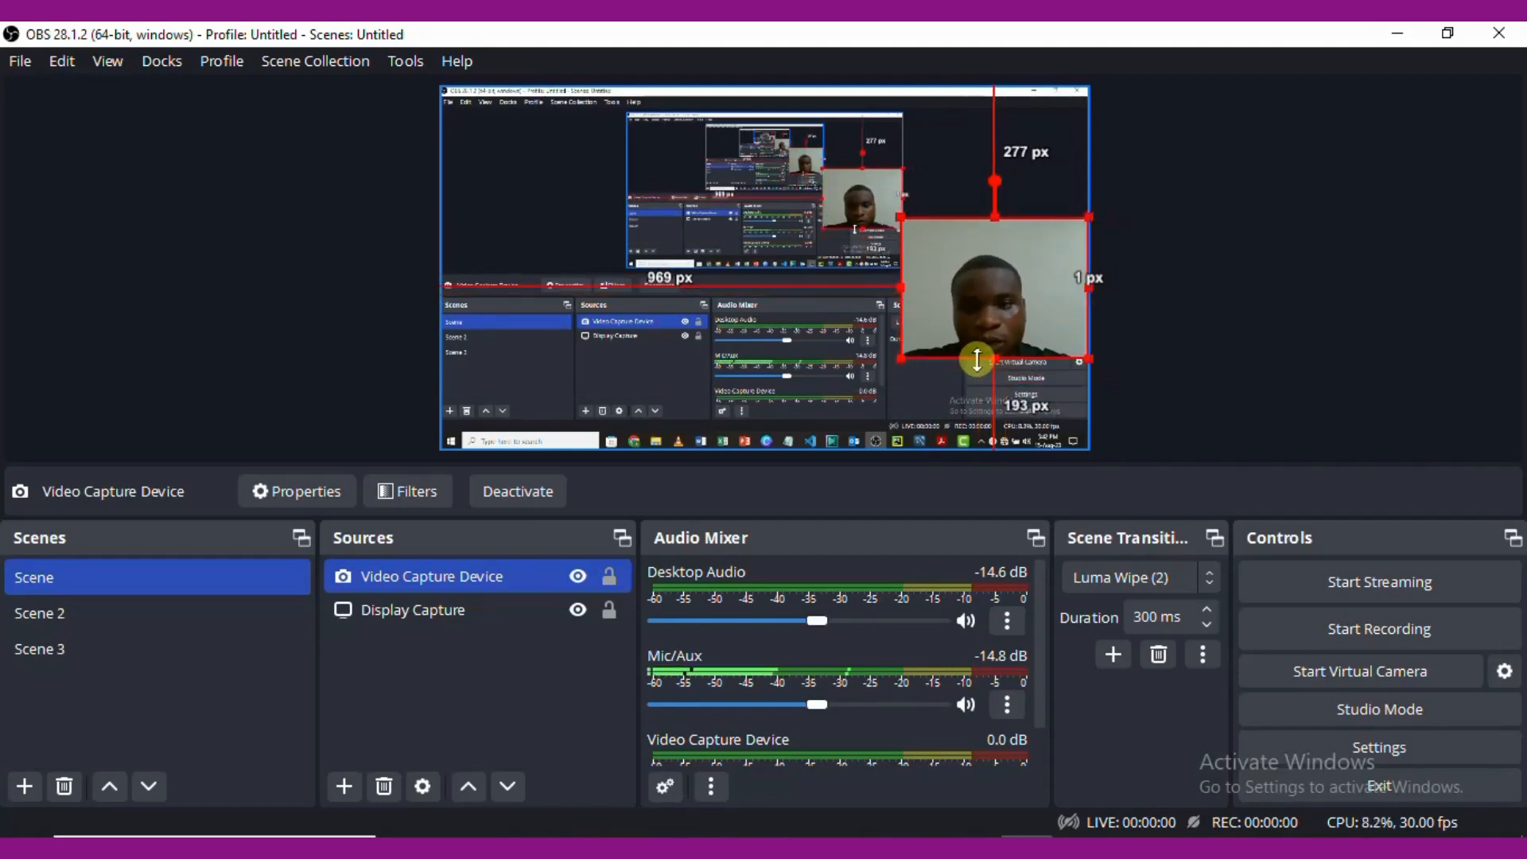
{"action": "left_click_drag", "start_coordinate": [984, 291], "coordinate": [990, 367]}
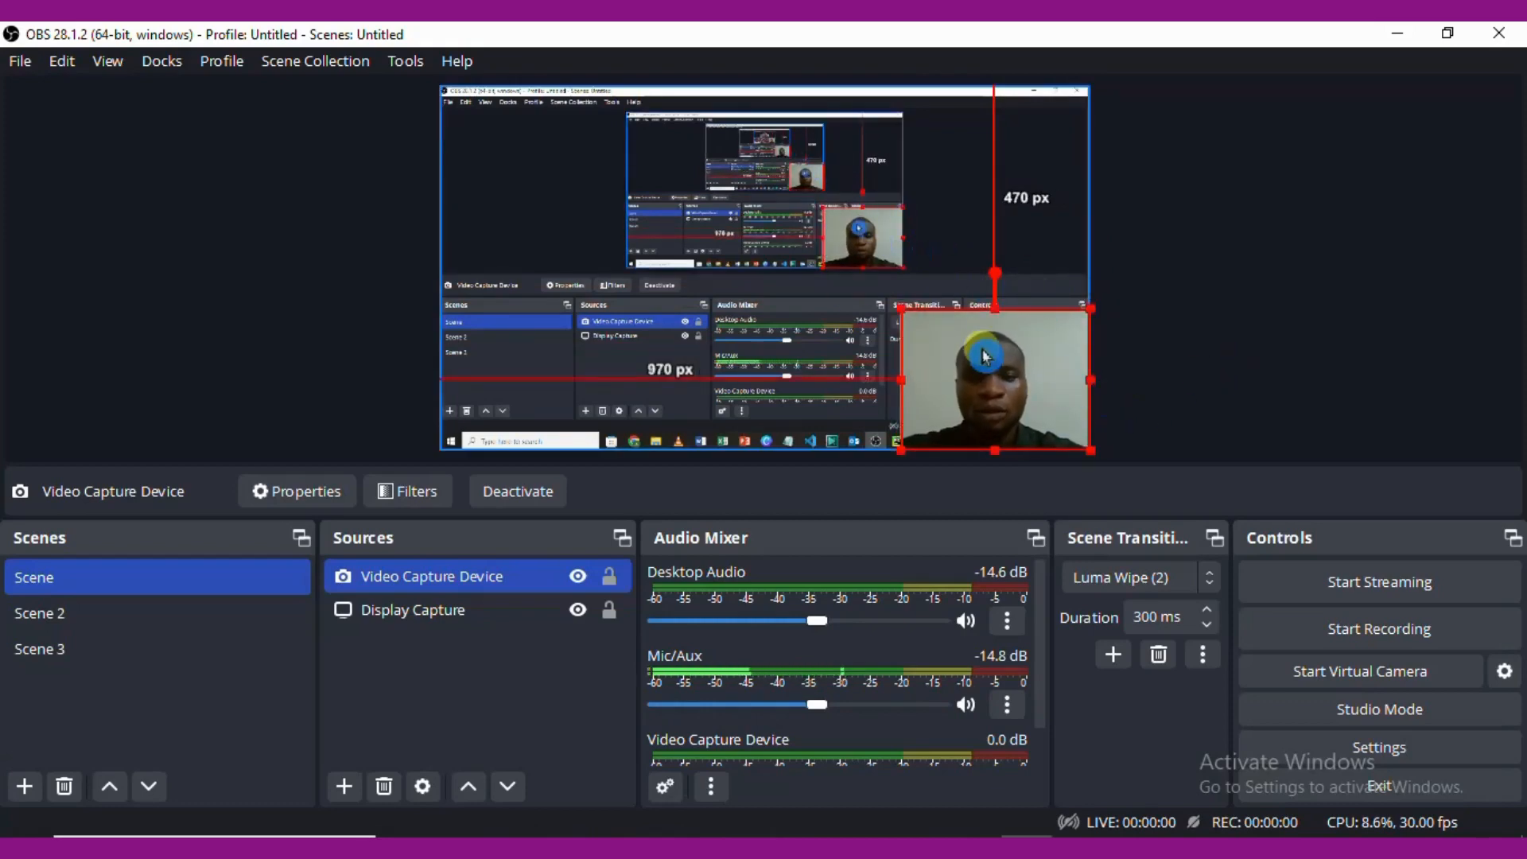
{"action": "left_click", "coordinate": [446, 198]}
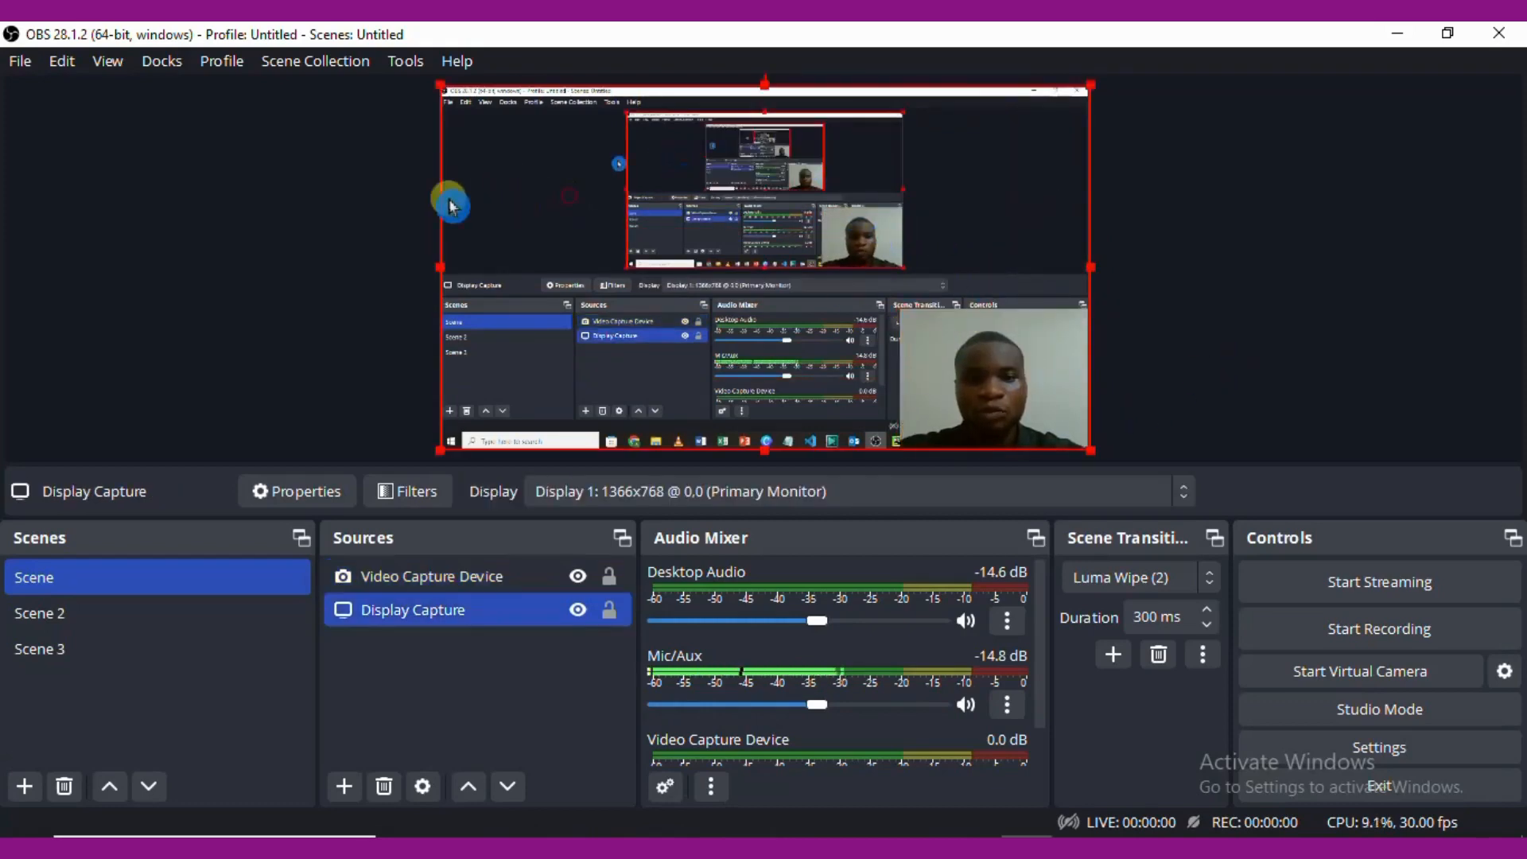
{"action": "left_click", "coordinate": [173, 117]}
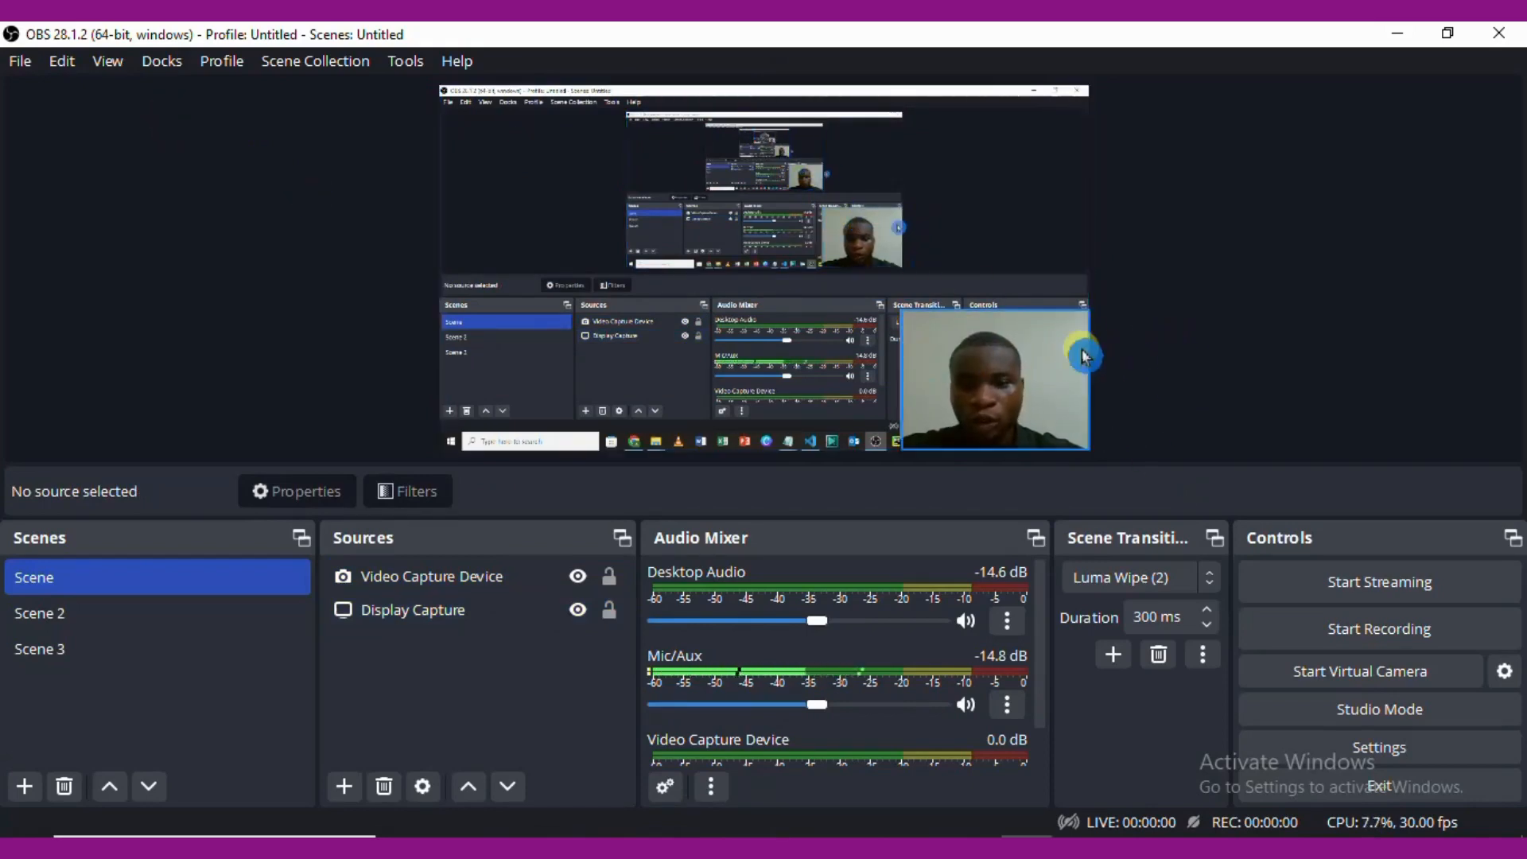
Step: Remove the Video Capture Device source from the scene and confirm the removal
{"action": "left_click", "coordinate": [1036, 360]}
{"action": "right_click", "coordinate": [1036, 360]}
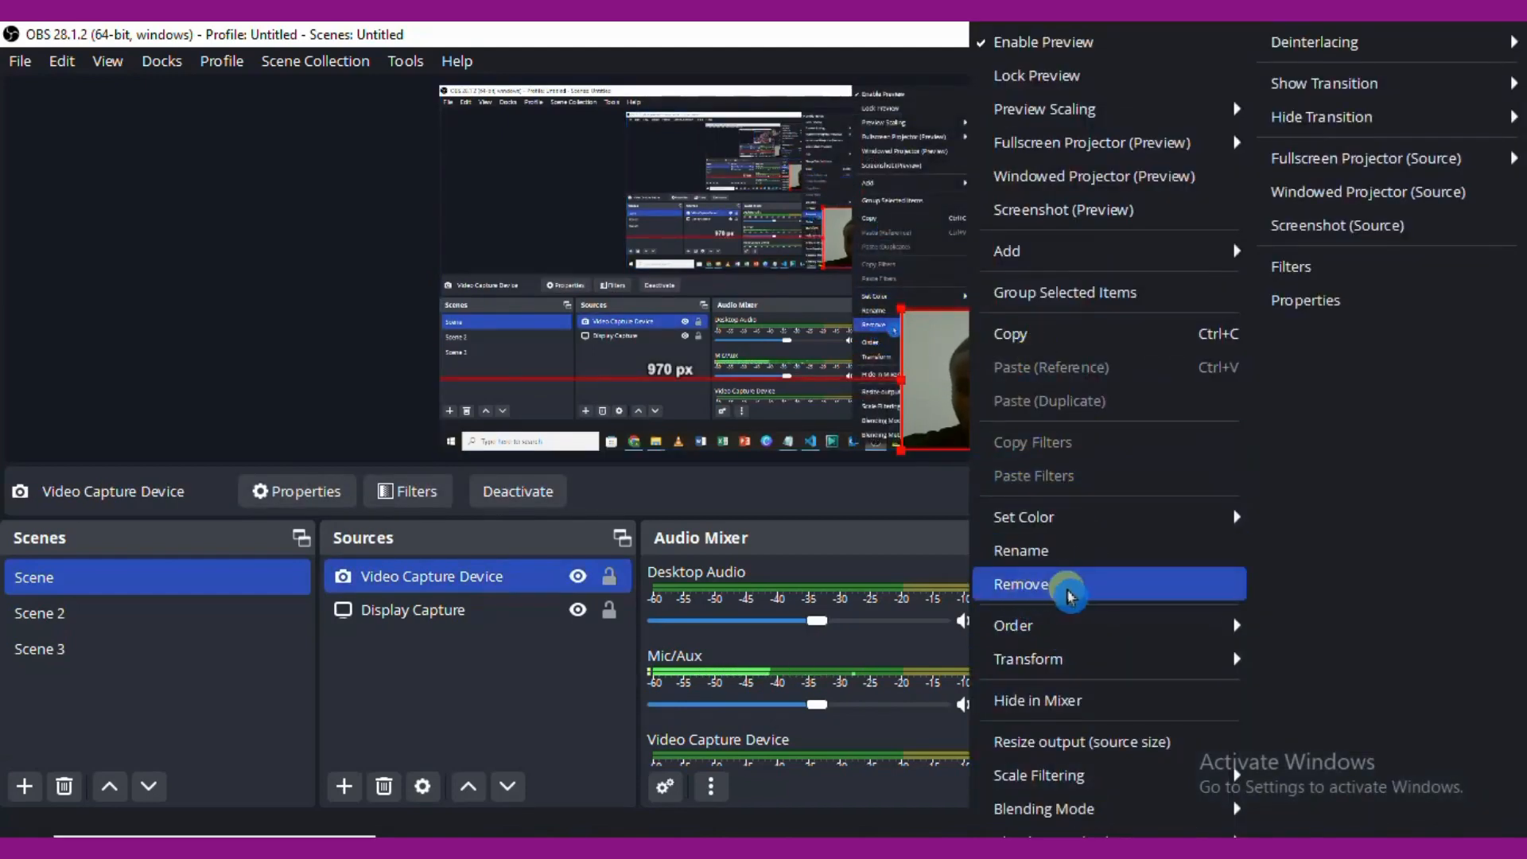
{"action": "left_click", "coordinate": [1027, 596]}
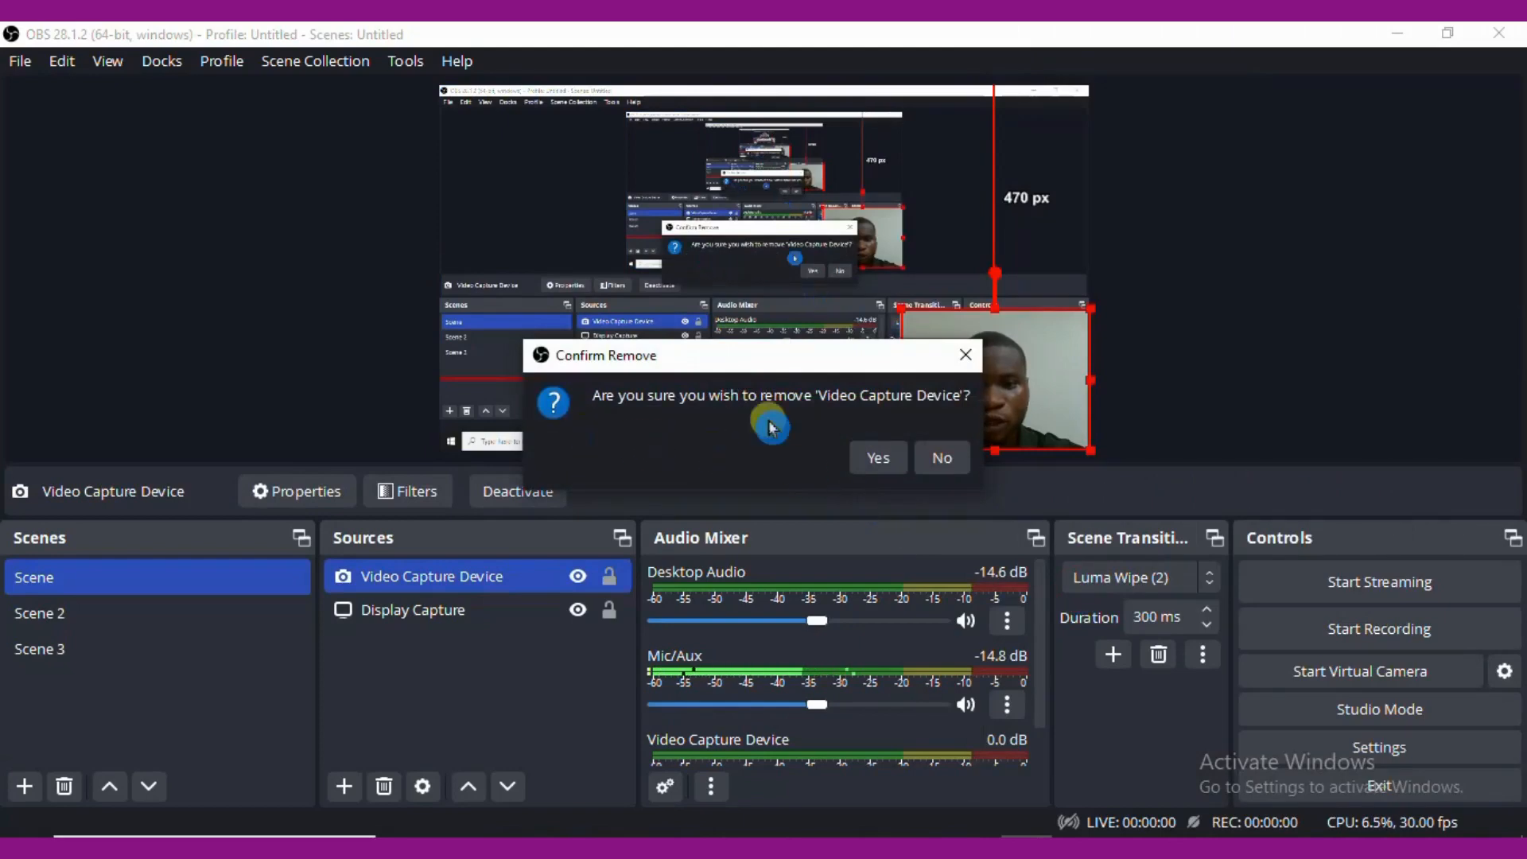
{"action": "left_click", "coordinate": [883, 460]}
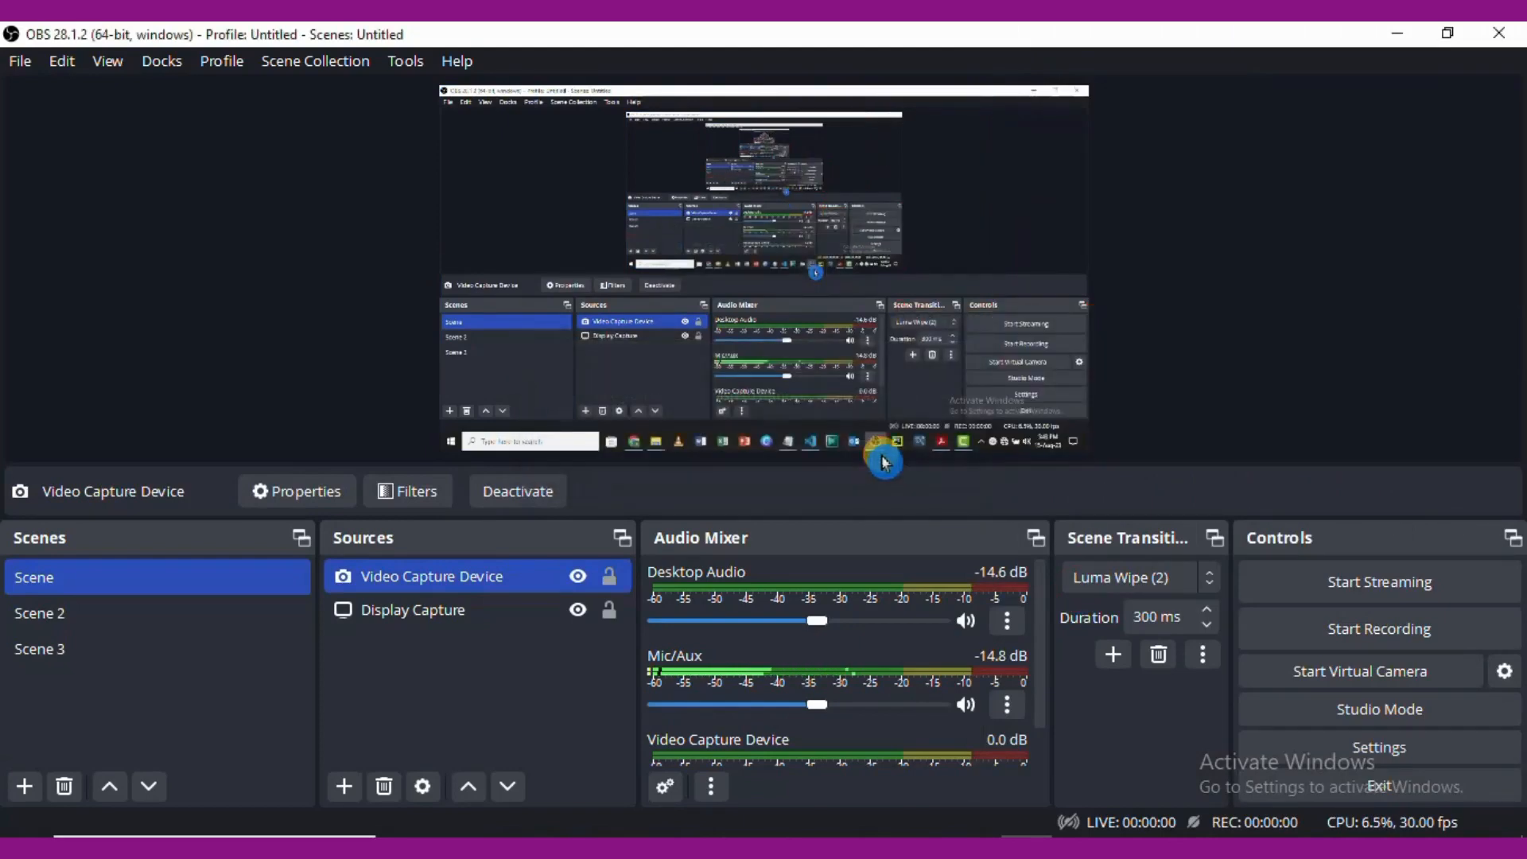